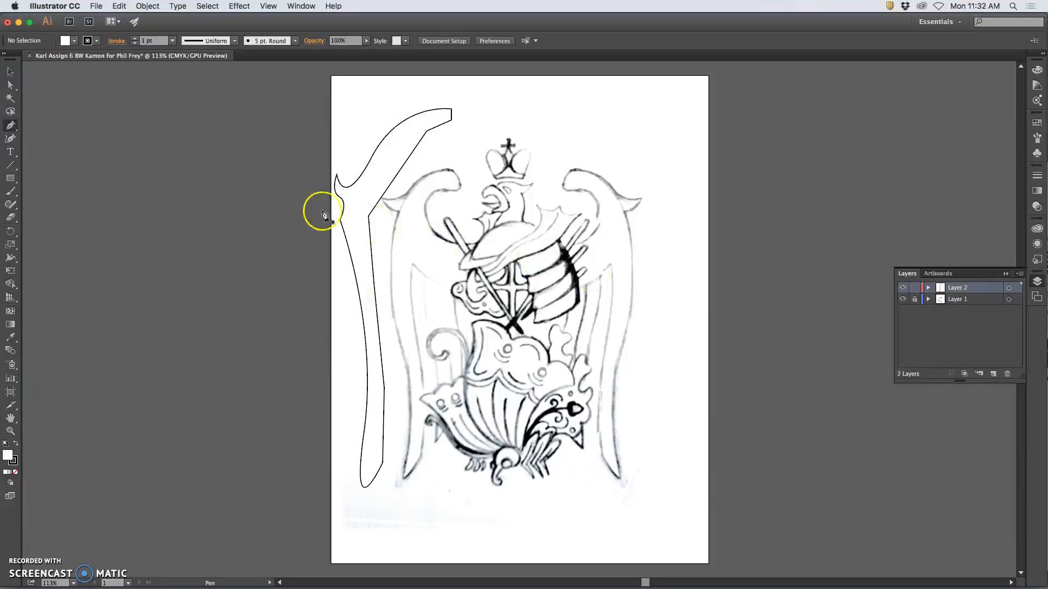
Fill the traced wing outline beside the sketch with black and remove its stroke.
click(9, 73)
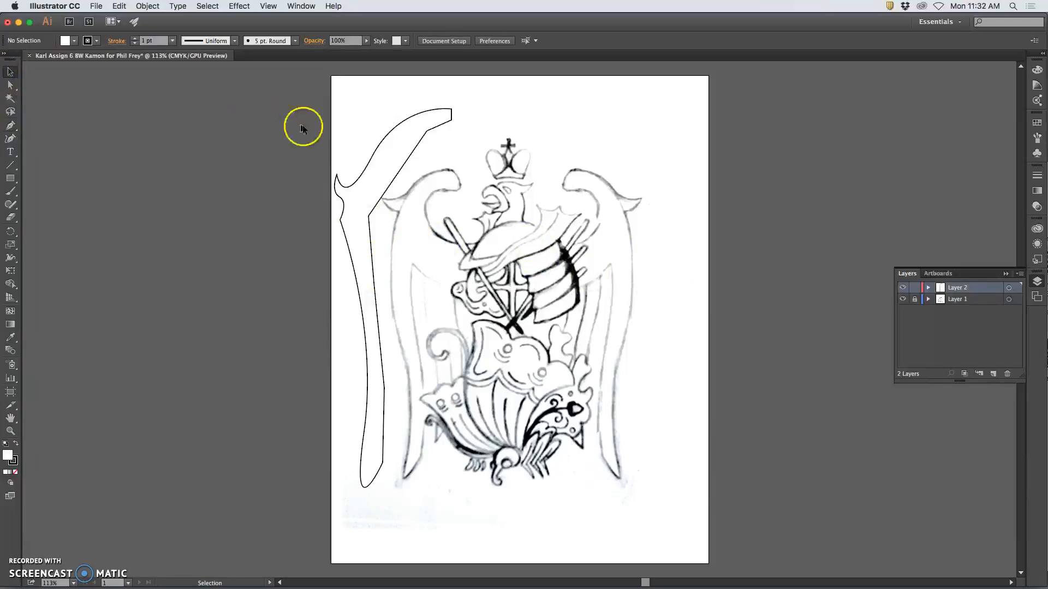
click(381, 148)
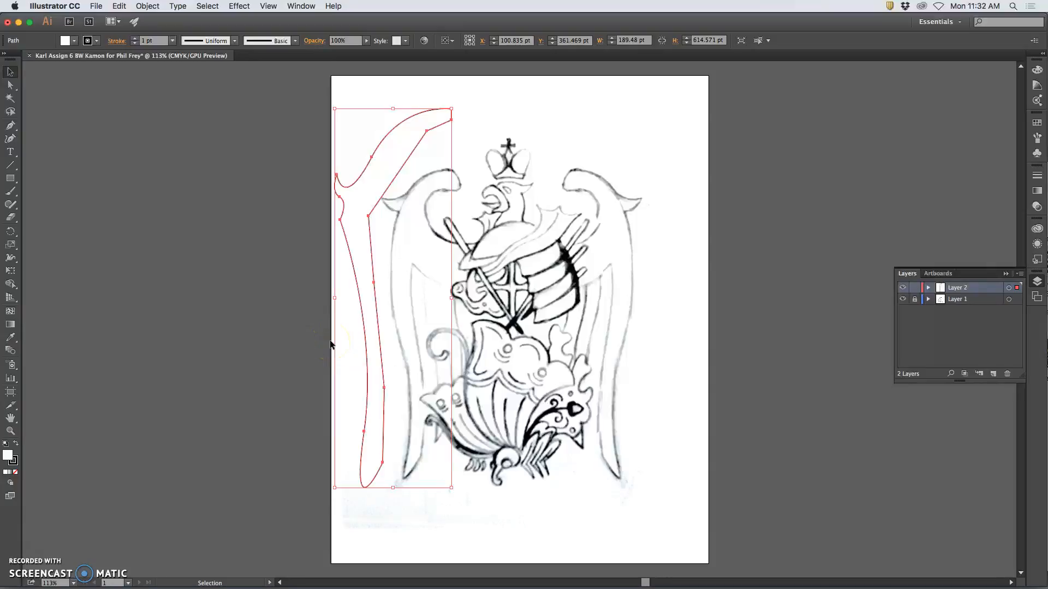
double_click(7, 456)
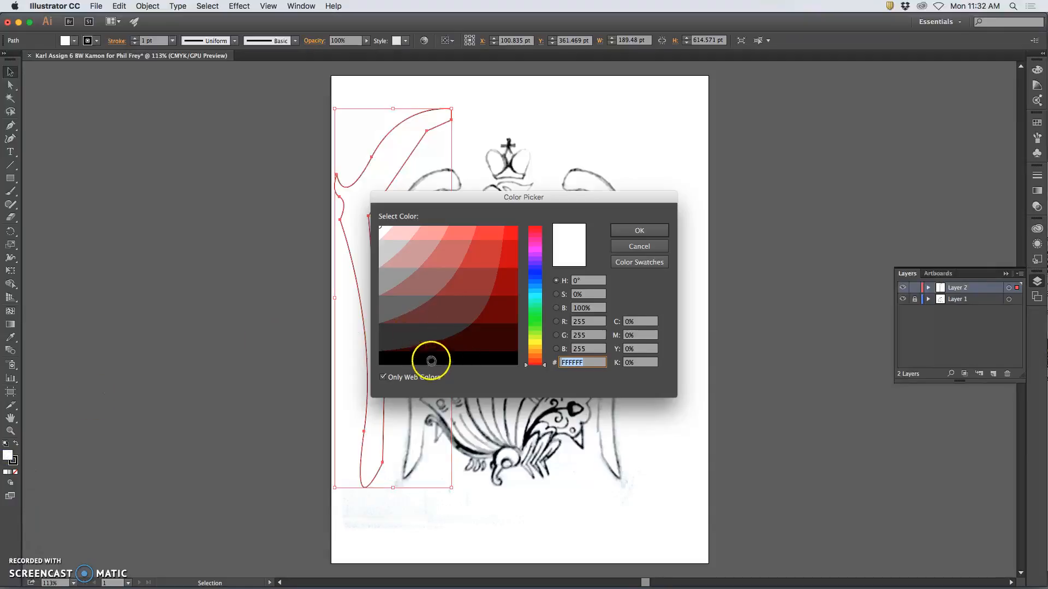
click(428, 361)
click(636, 230)
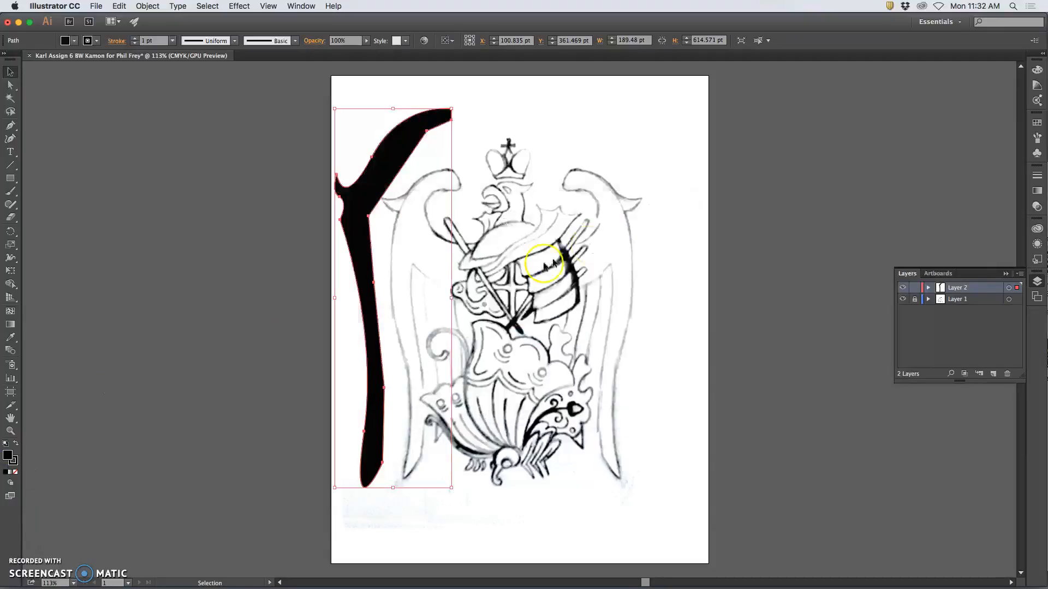
click(14, 464)
click(16, 473)
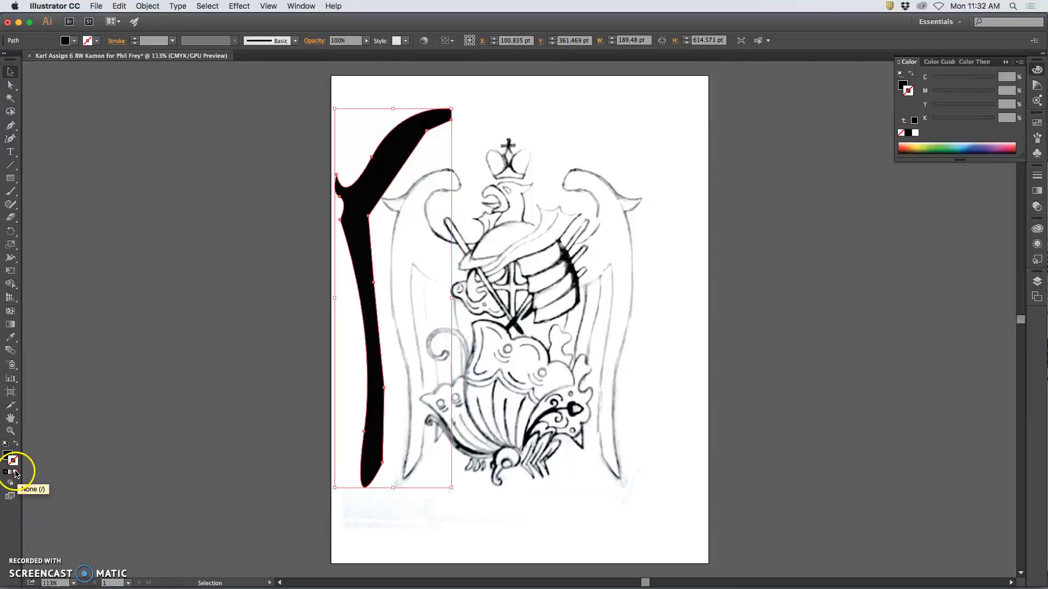
Swap the traced wing's fill and stroke, move the outline partly off the artboard, and swap the fill and stroke back.
click(16, 445)
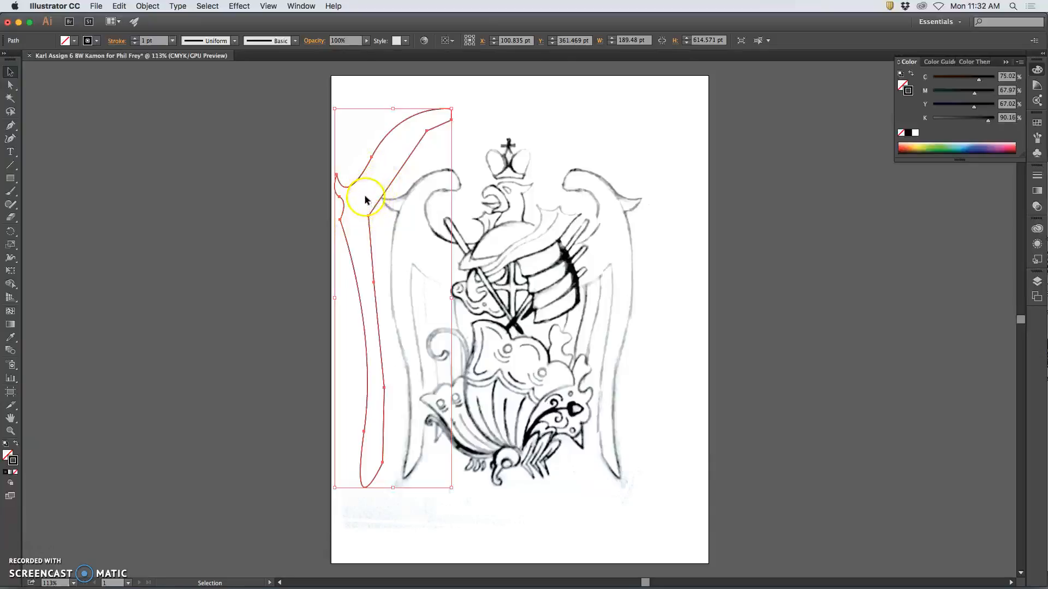
drag(358, 180, 330, 287)
click(263, 304)
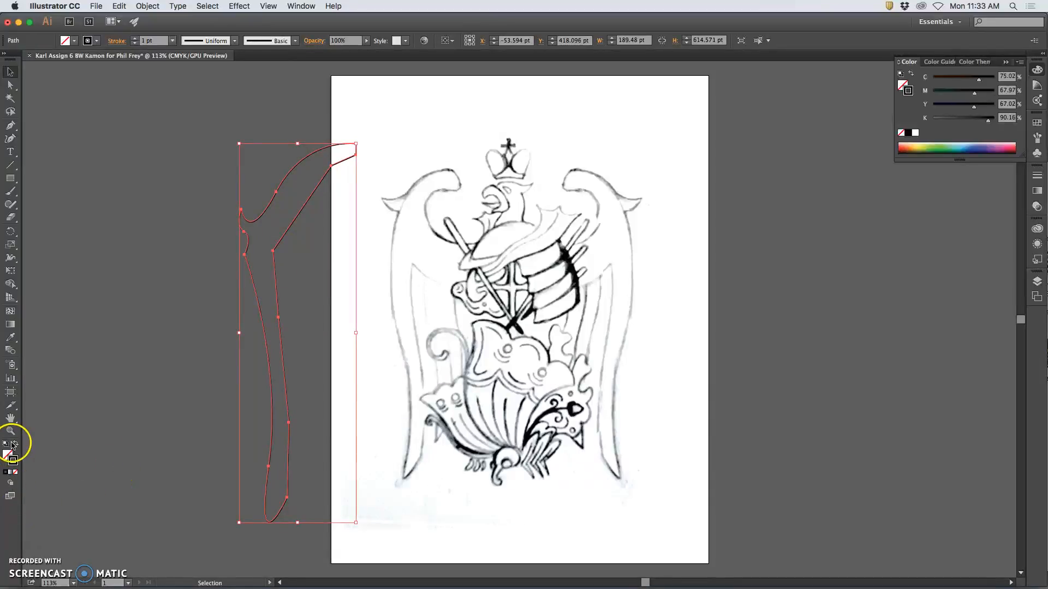
click(13, 445)
Move the black wing shape over the left wing of the sketch and delete it.
click(197, 241)
drag(306, 215, 409, 190)
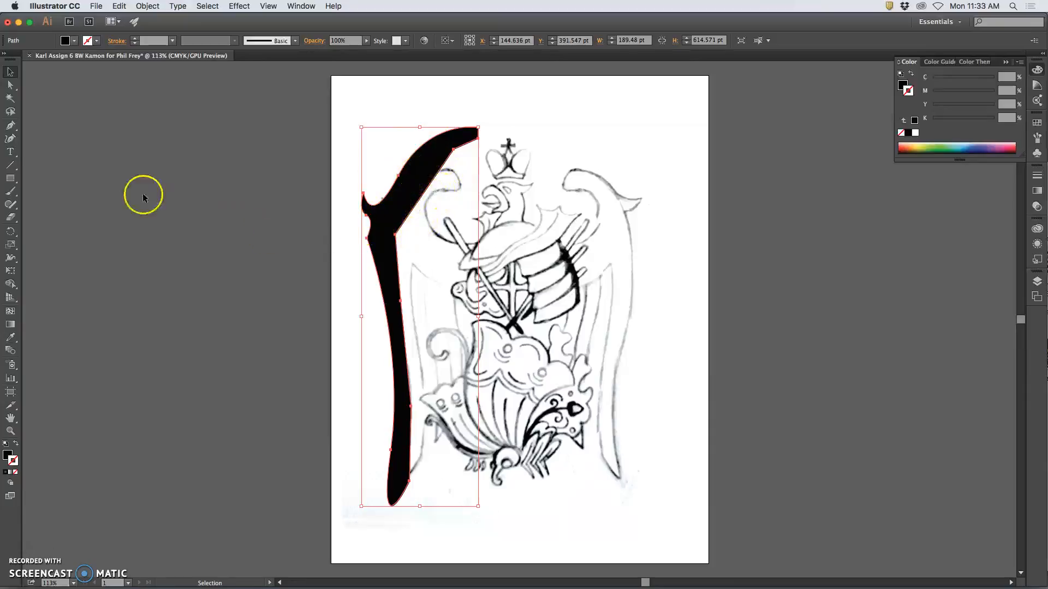
drag(426, 167, 434, 180)
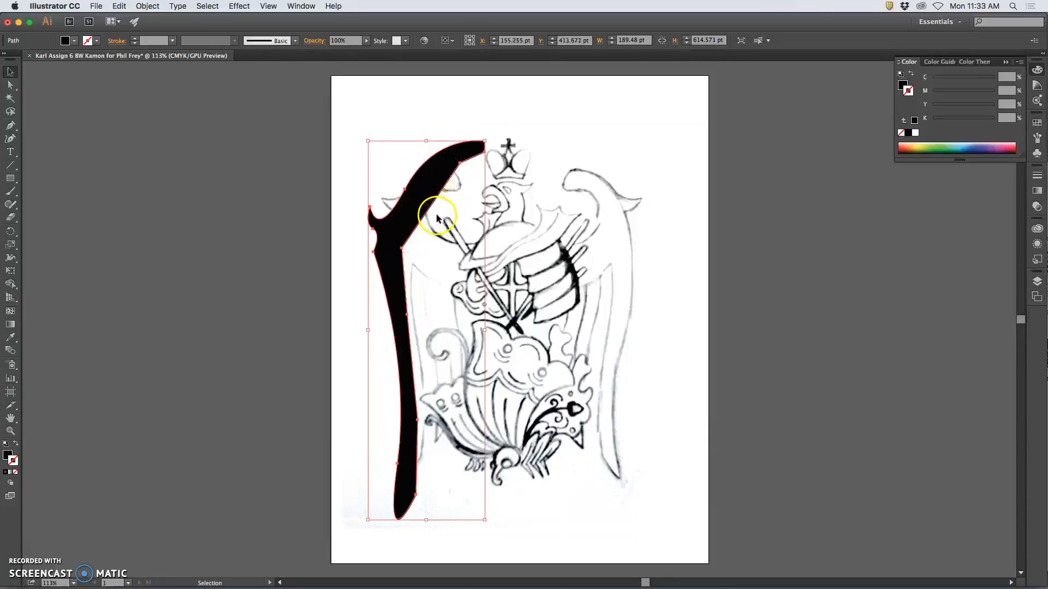
key(Delete)
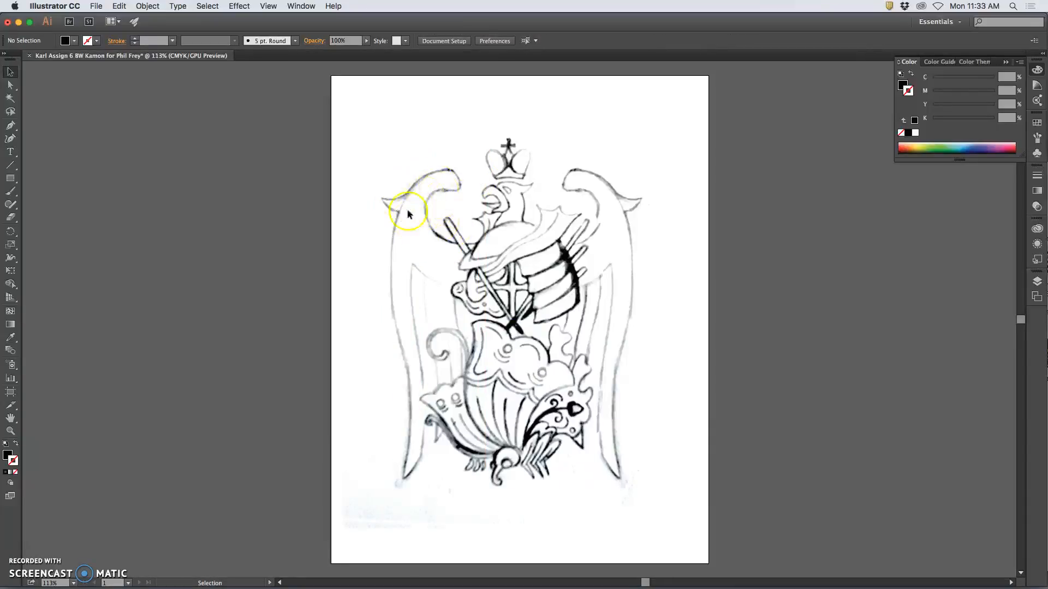
Start a Pen path on the sketch's left wing, tracing from the hooked inner end over the top edge to the pointed outer tip.
click(10, 125)
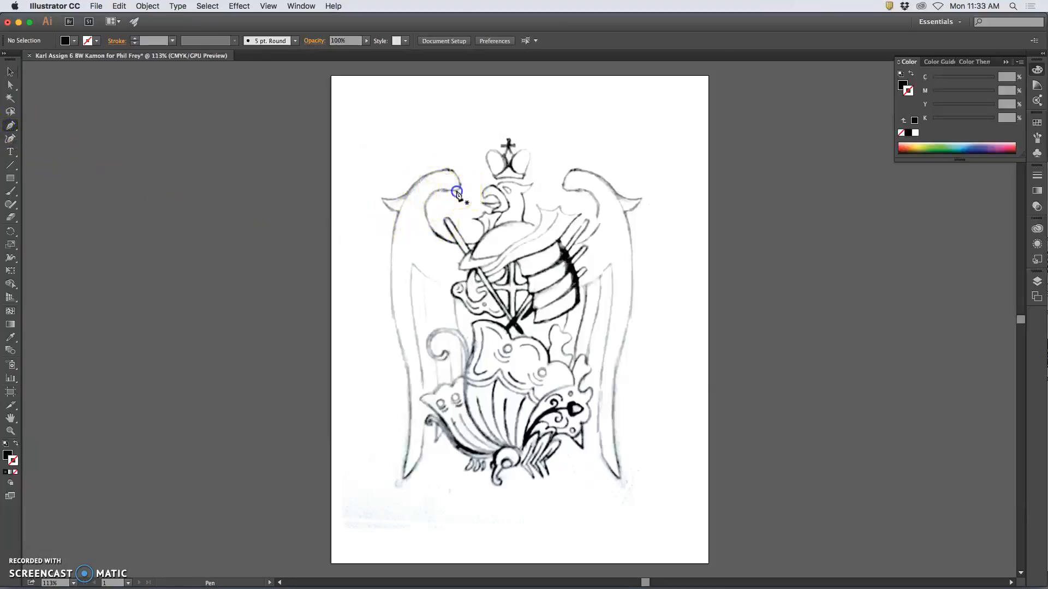
drag(457, 192, 463, 190)
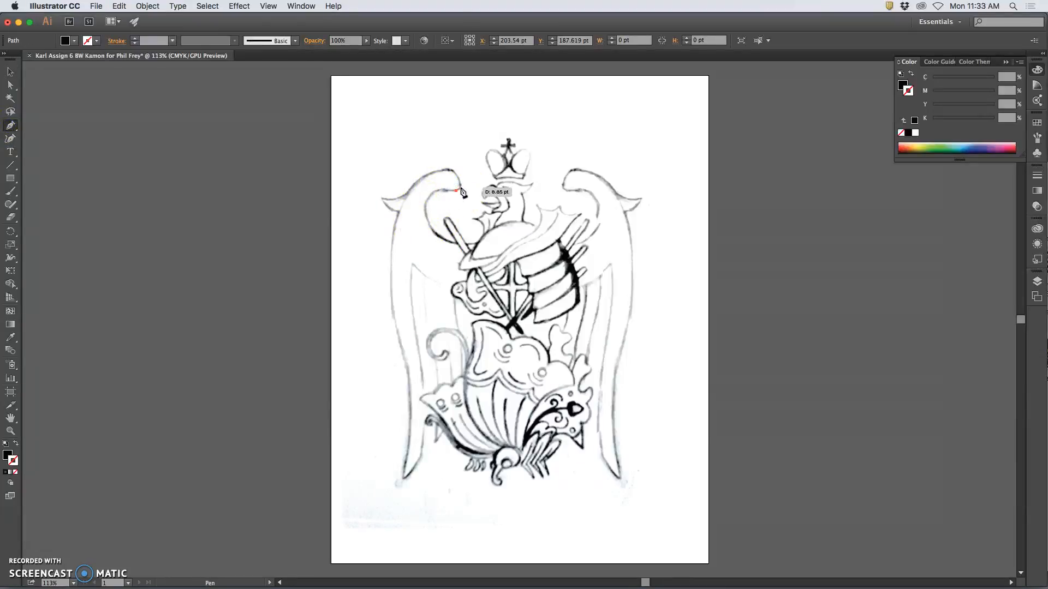
drag(461, 186, 457, 173)
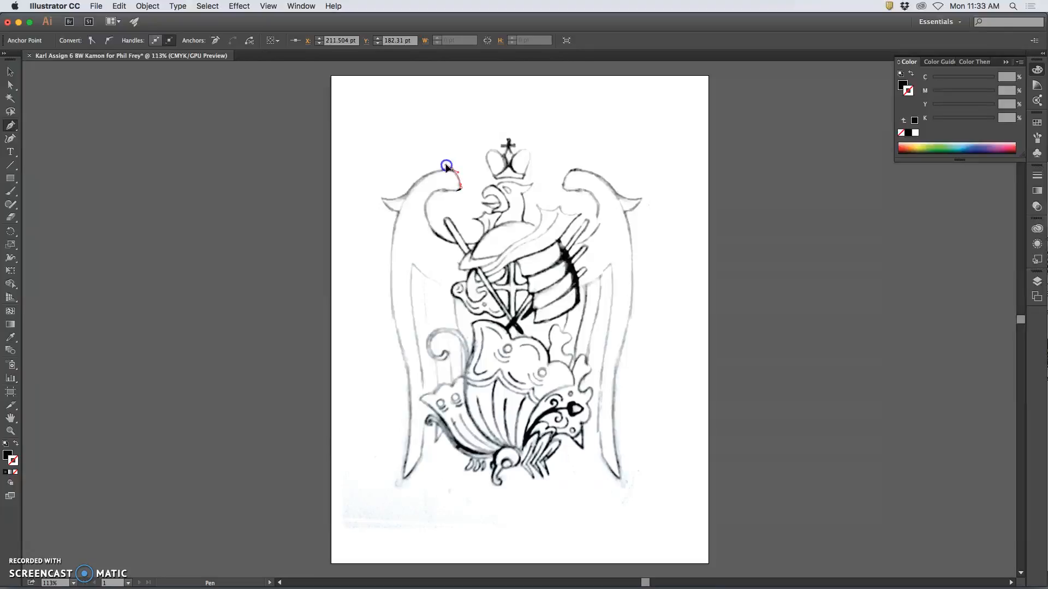
drag(446, 166, 409, 195)
mouse_move(395, 210)
mouse_down()
mouse_move(386, 197)
mouse_move(388, 210)
mouse_up()
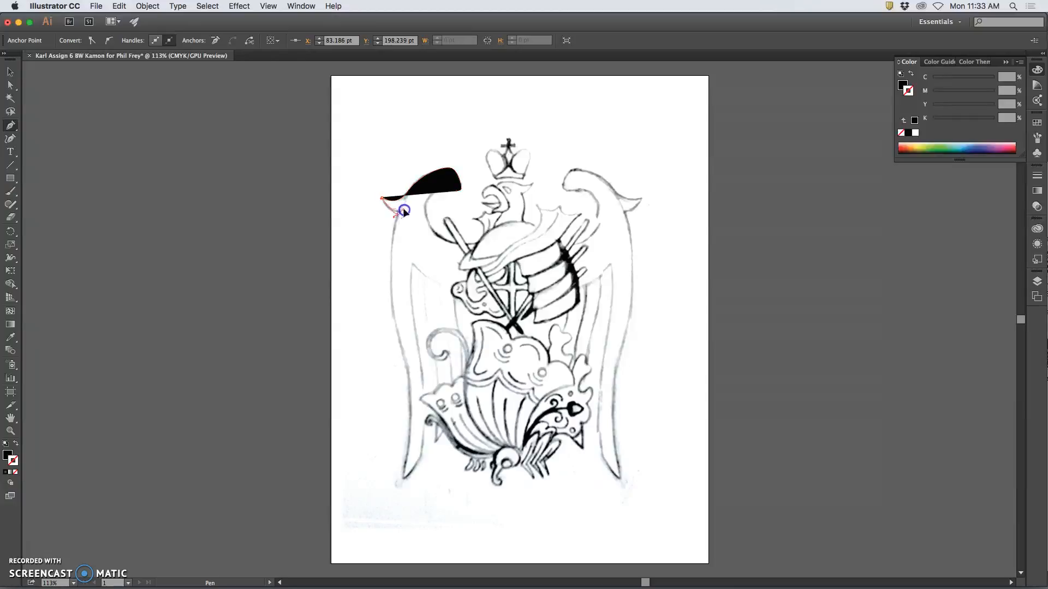
Continue the wing path down the outer edge to the bottom tip and back up the inner edge with straight segments.
drag(401, 214, 431, 392)
click(421, 456)
click(430, 388)
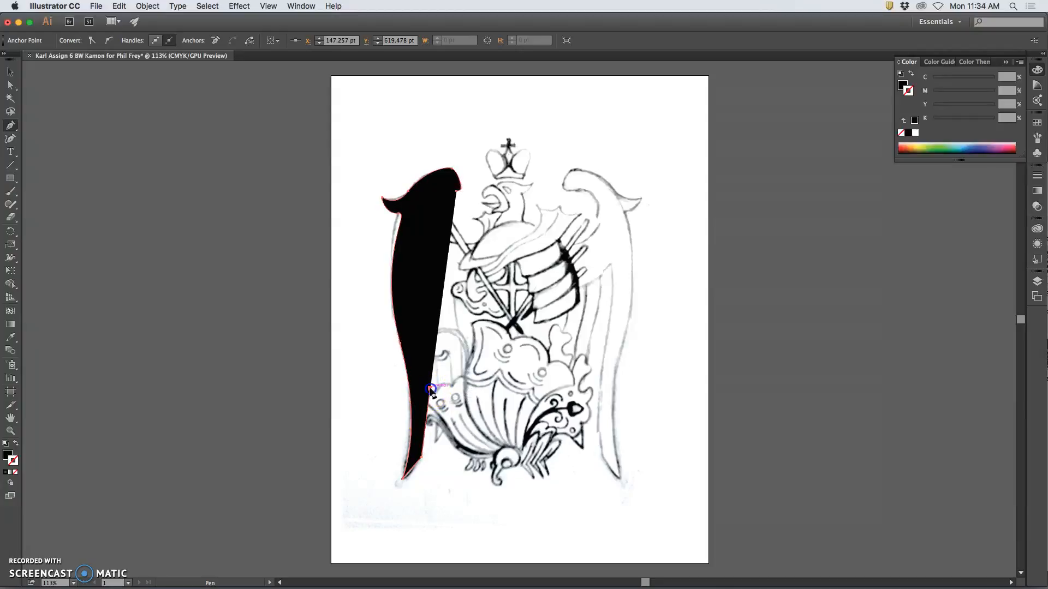
click(421, 298)
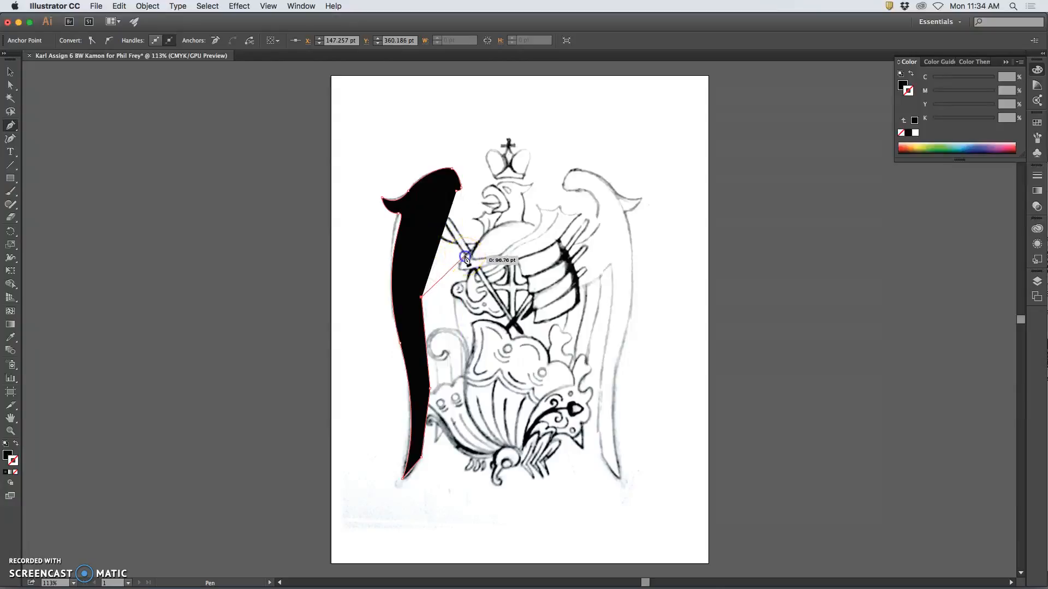
Extend the wing path to the crossed poles, trace the inner curve back up to the hooked end, and close the shape.
click(465, 259)
click(457, 246)
click(428, 236)
drag(428, 221, 458, 205)
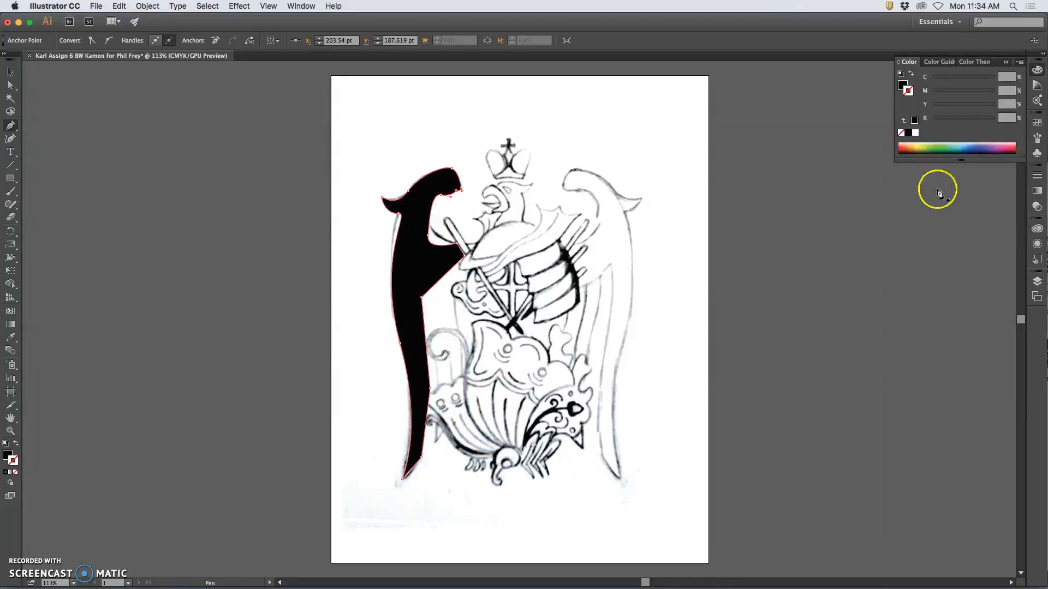
Toggle the visibility of Layer 2 to compare the black wing with the sketch underneath.
click(1037, 281)
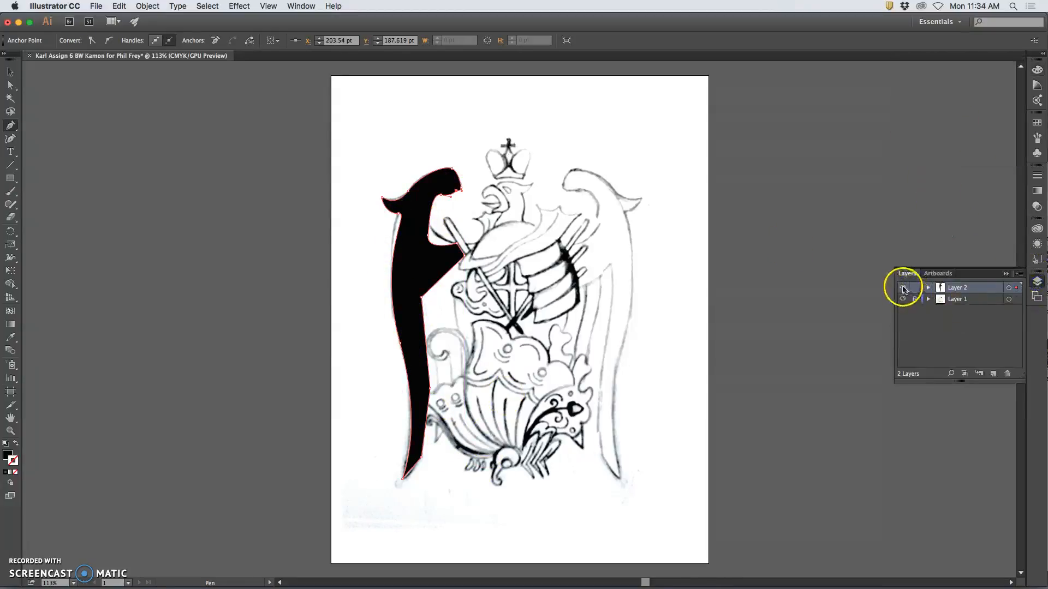
click(903, 288)
click(904, 288)
click(903, 288)
click(903, 288)
click(902, 289)
click(902, 289)
Round the corner at the hooked inner end of the wing with the Anchor Point tool.
key(super+equal)
key(super+equal)
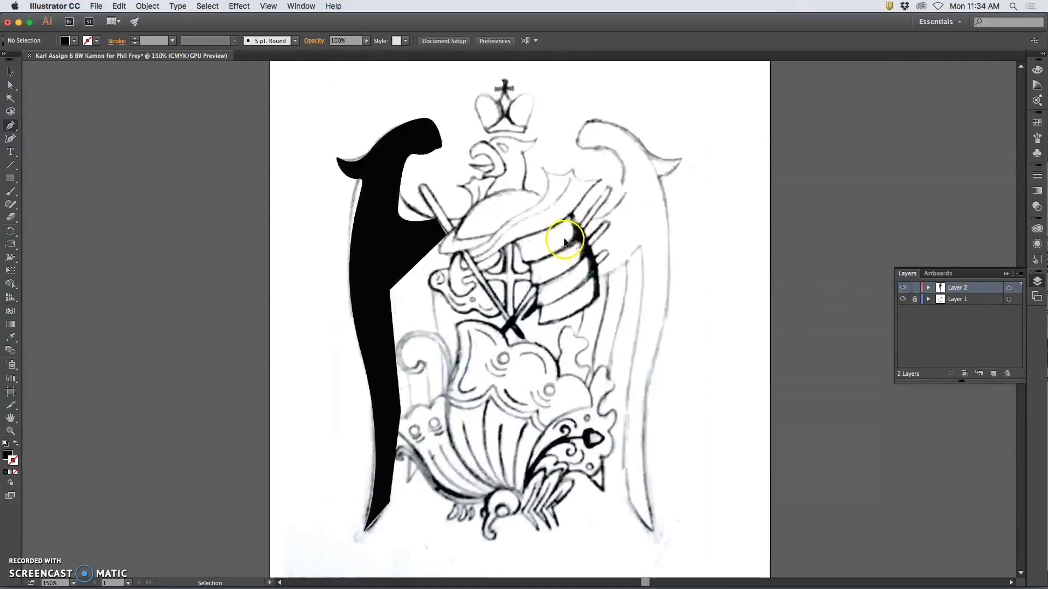
scroll(355, 194, up, 5)
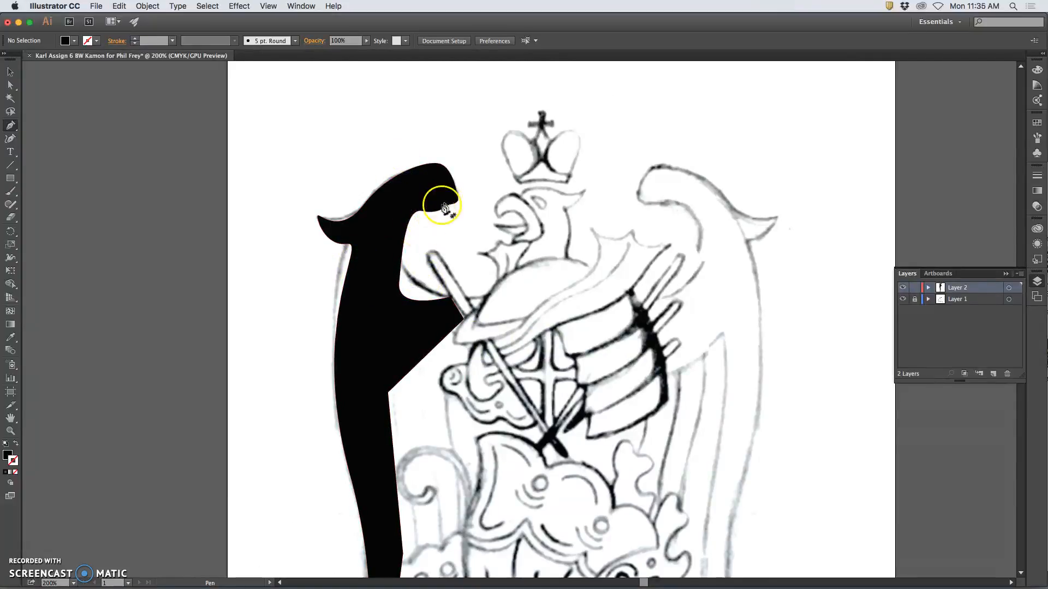
drag(11, 125, 49, 165)
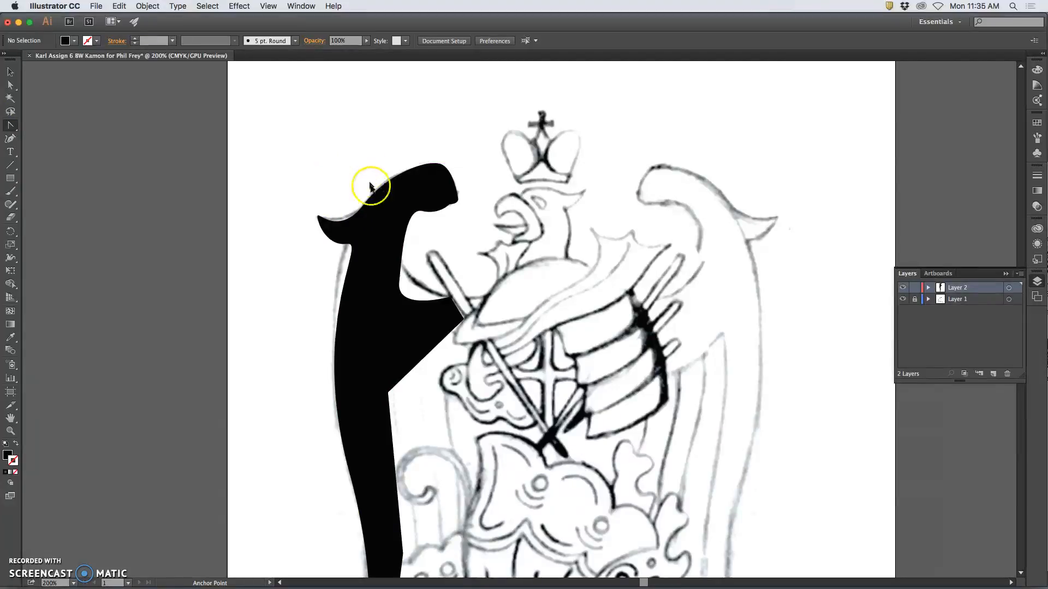
click(379, 201)
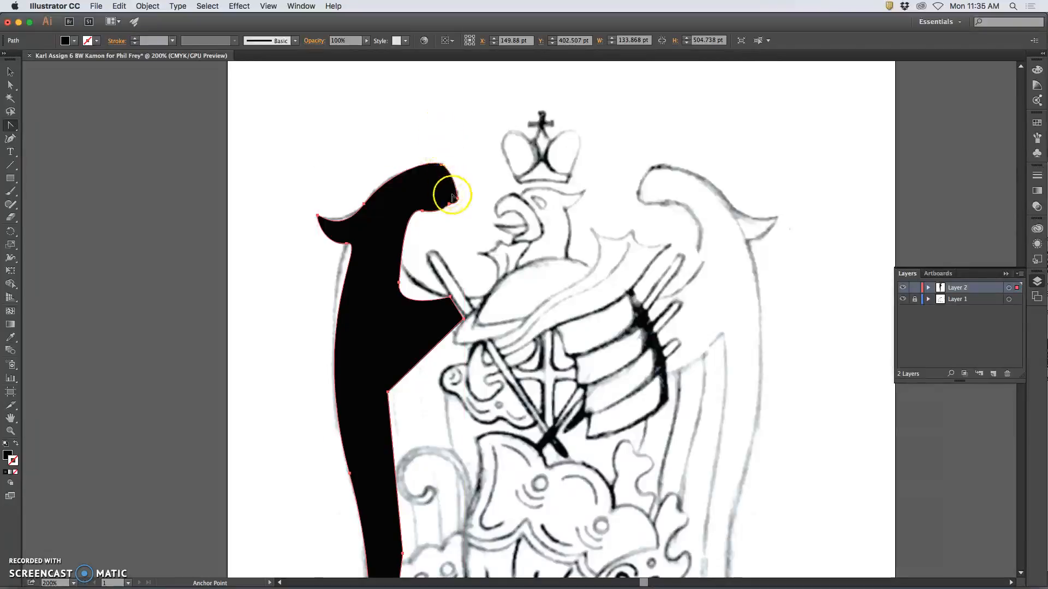
drag(458, 200, 463, 191)
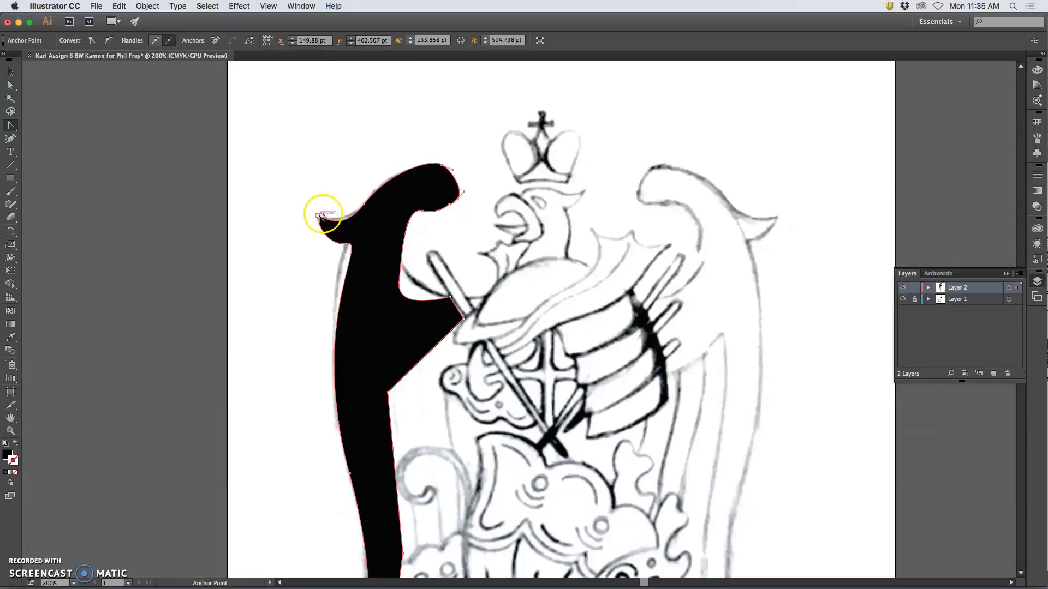
Reset the anchor on the wing's upper edge near the outer point and pull new handles so both adjoining curves follow the sketch.
click(364, 205)
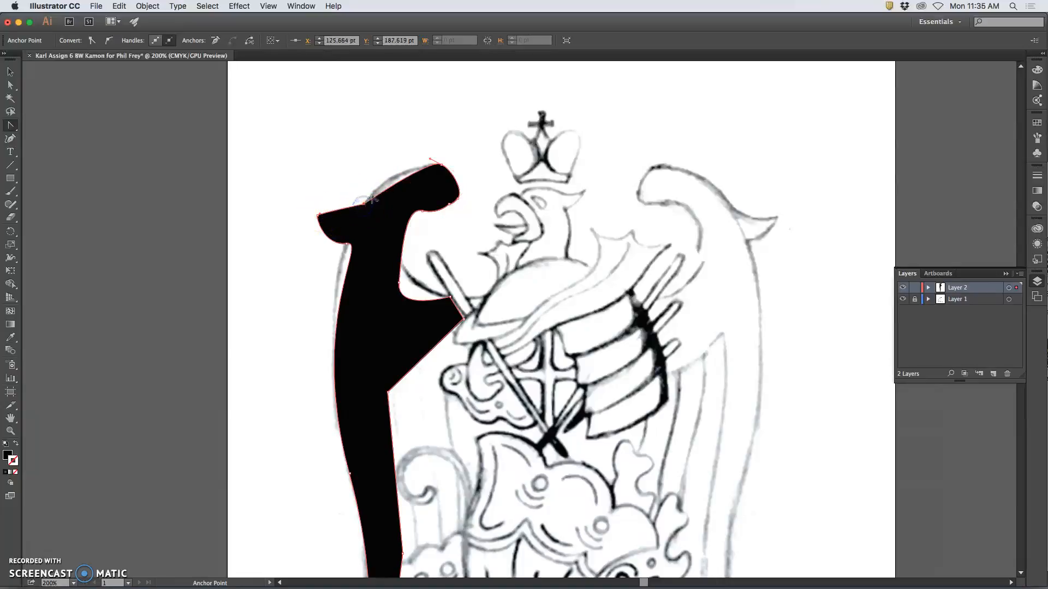
drag(364, 206, 388, 173)
super+click(364, 205)
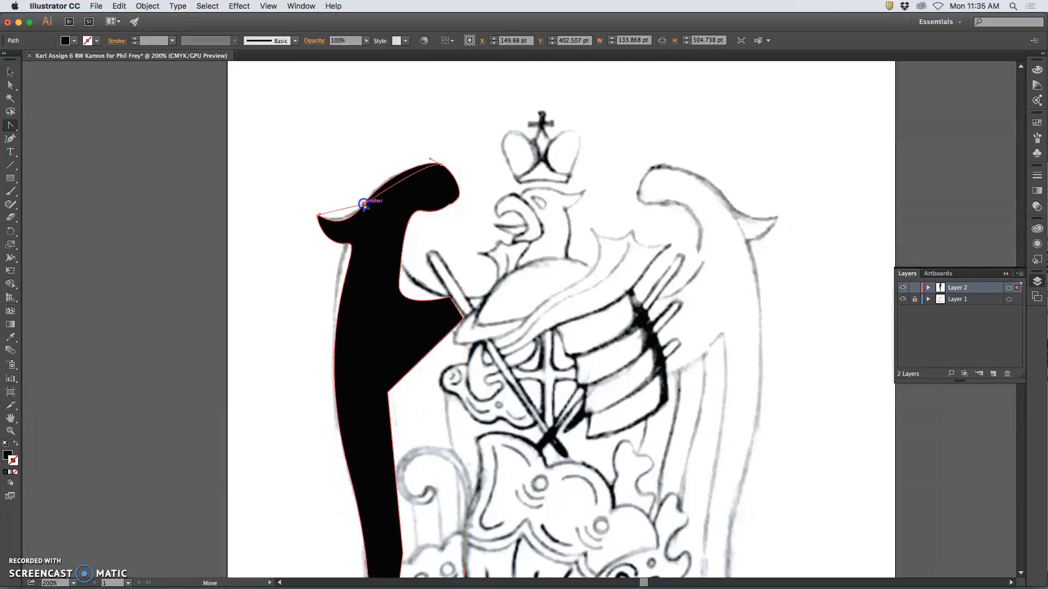
drag(364, 208, 365, 213)
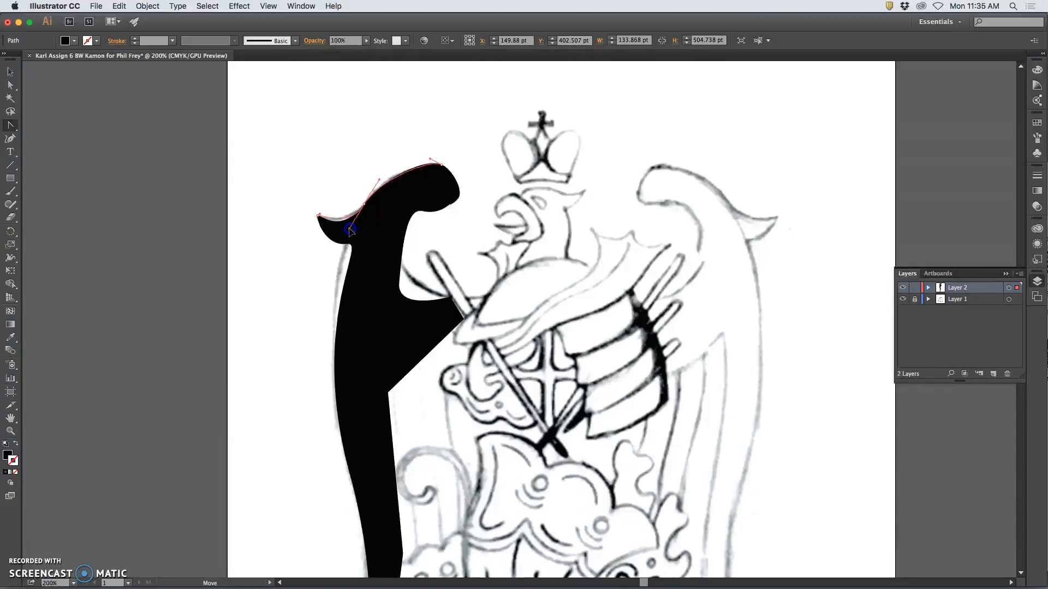
drag(349, 229, 349, 229)
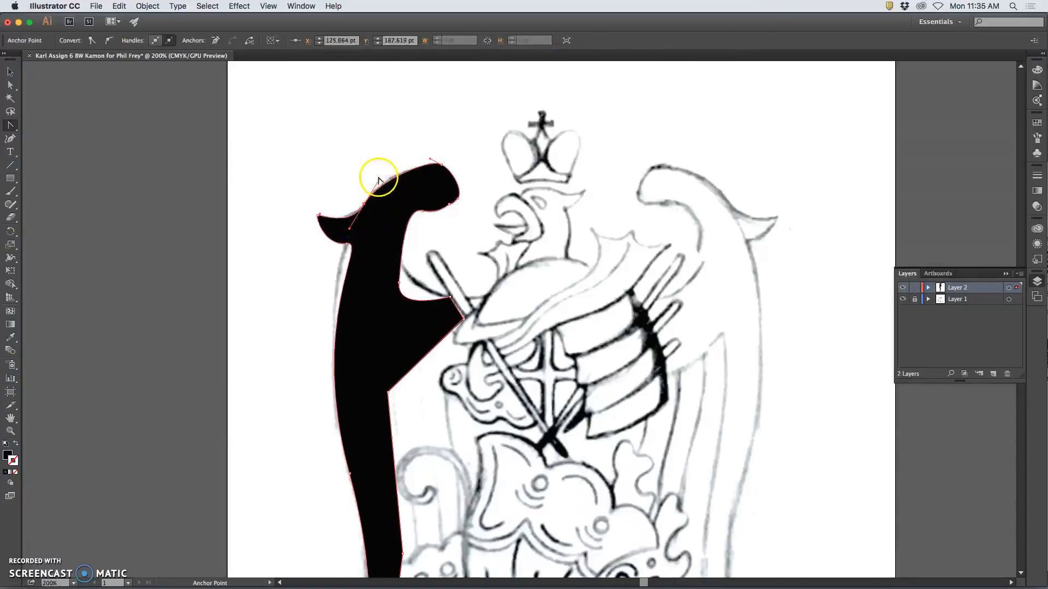
drag(379, 181, 385, 173)
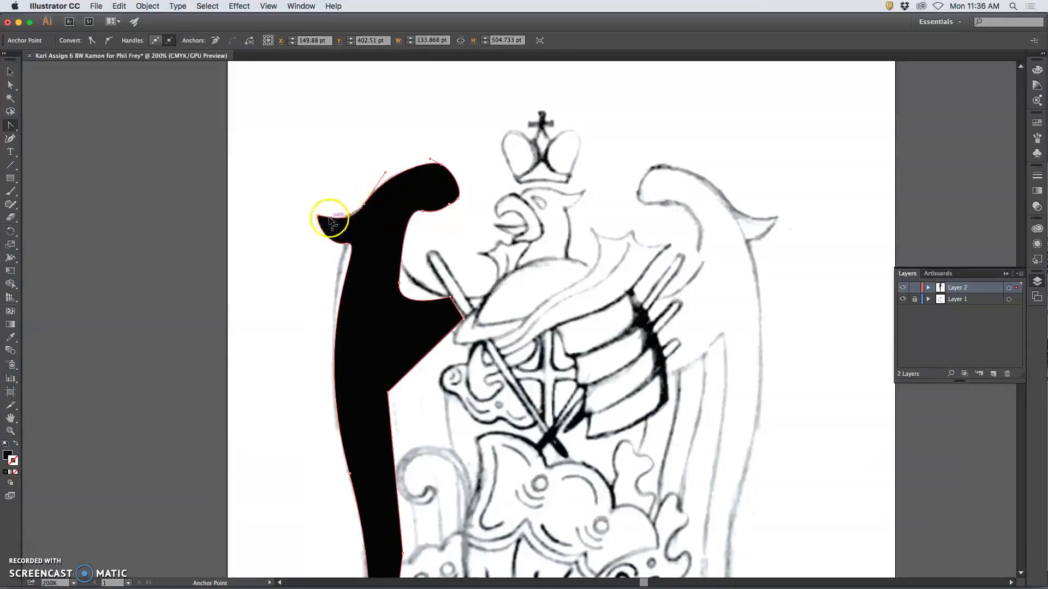
Rework the curves around the wing's pointed outer tip and its outer edge to match the sketch, undoing the unwanted anchor changes.
click(347, 244)
click(318, 217)
drag(316, 219, 314, 228)
key(super+z)
key(super+z)
key(super+z)
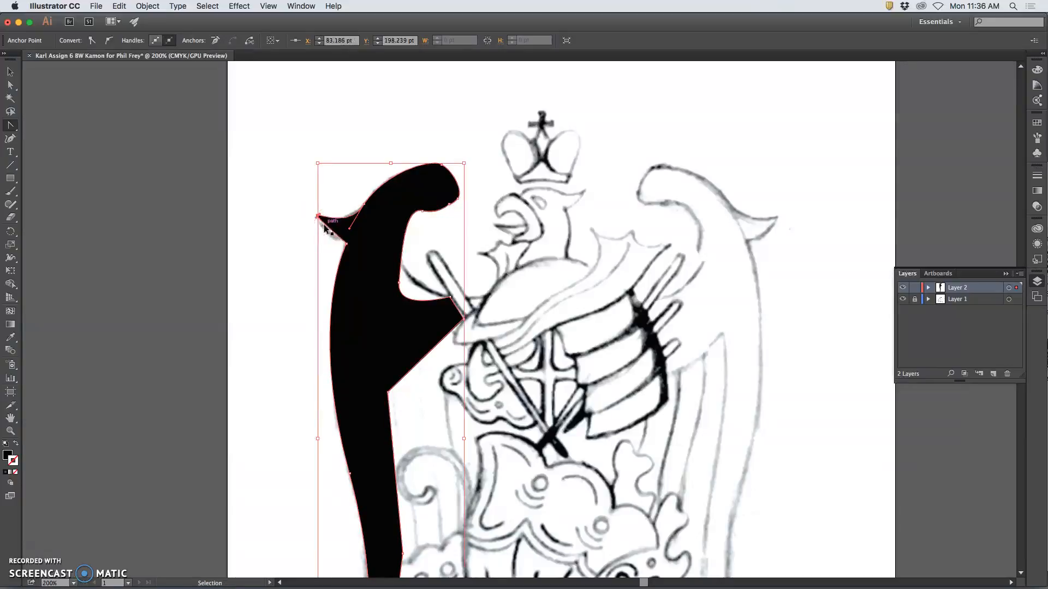
drag(371, 244, 347, 245)
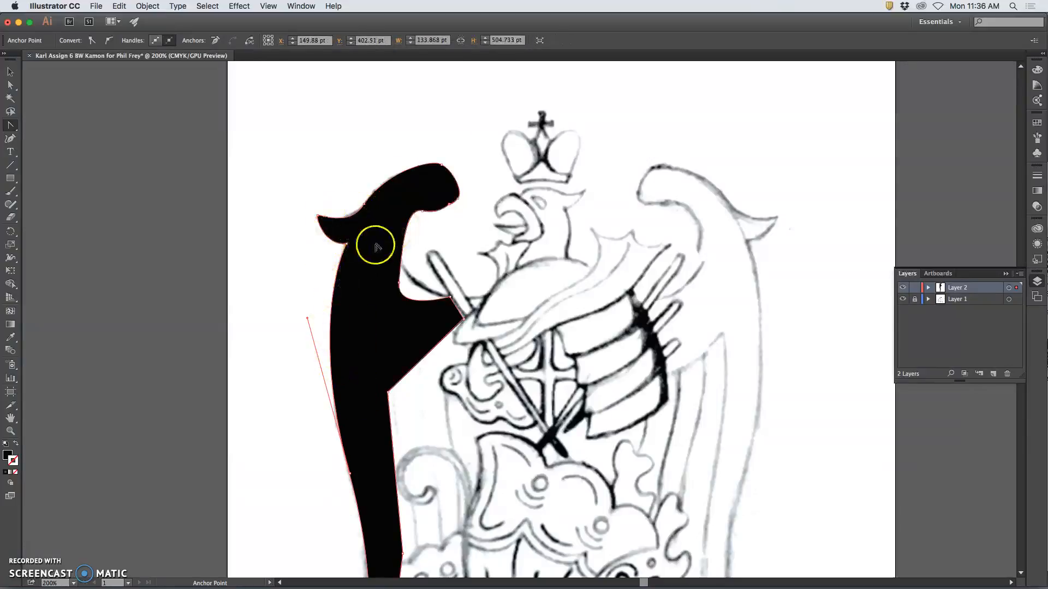
Delete the extra anchor at the wing's hooked end and adjust the nearby handles and inner-curve anchor to follow the sketch.
key(minus)
click(451, 206)
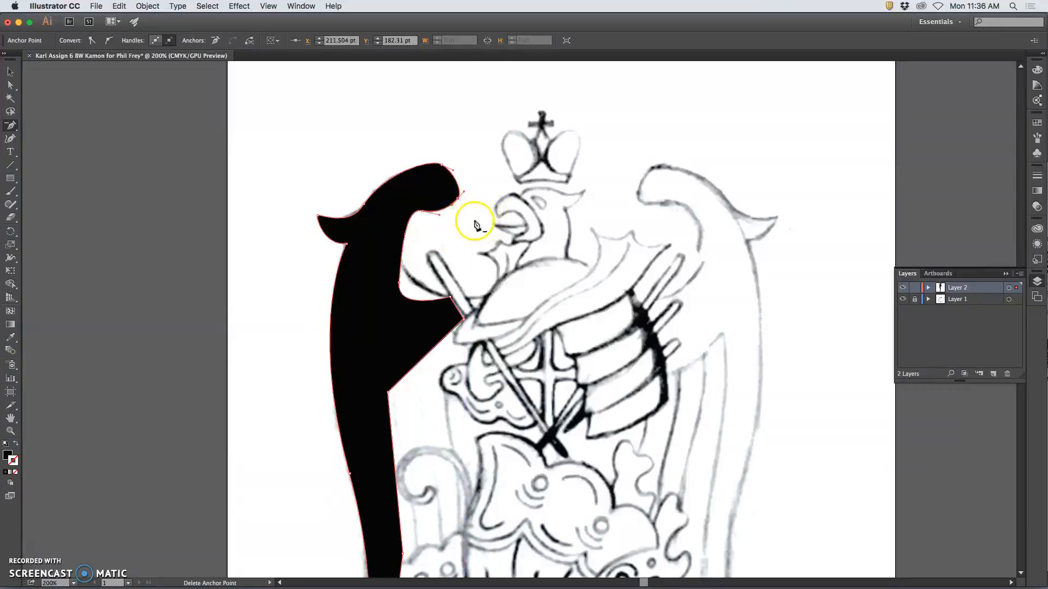
drag(464, 195, 468, 187)
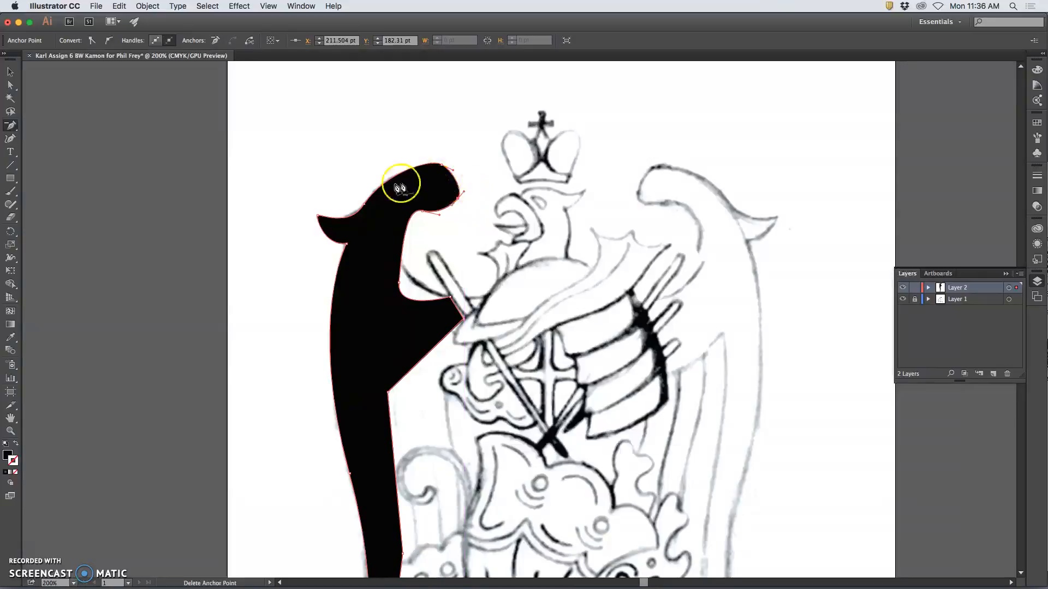
click(12, 85)
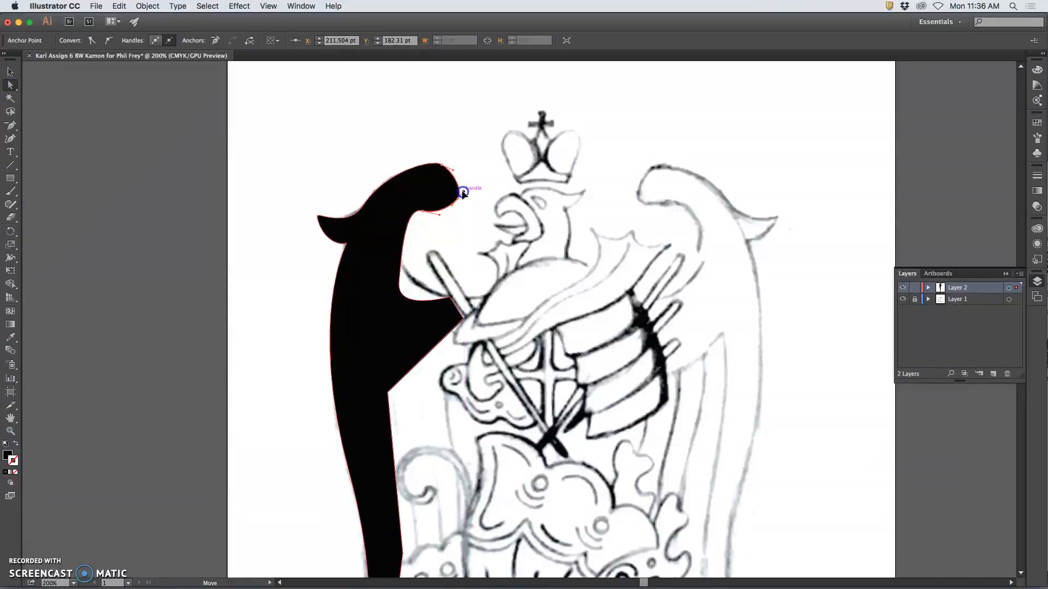
drag(462, 192, 434, 215)
drag(399, 284, 379, 239)
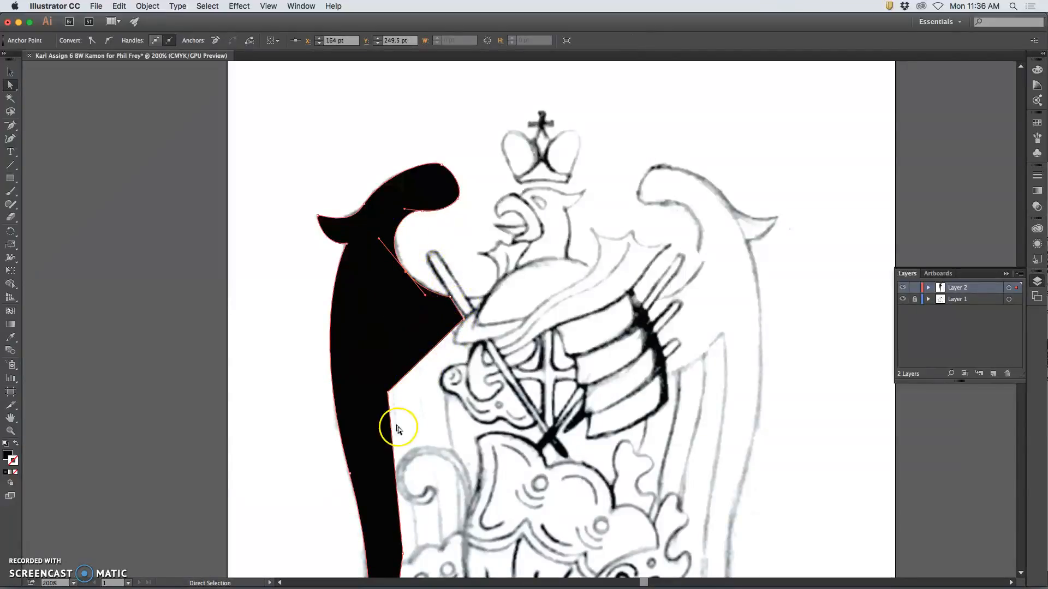
Move the anchor at the wing's bottom end onto the sketch's wing tip with Direct Selection.
drag(409, 393, 394, 259)
drag(334, 544, 331, 546)
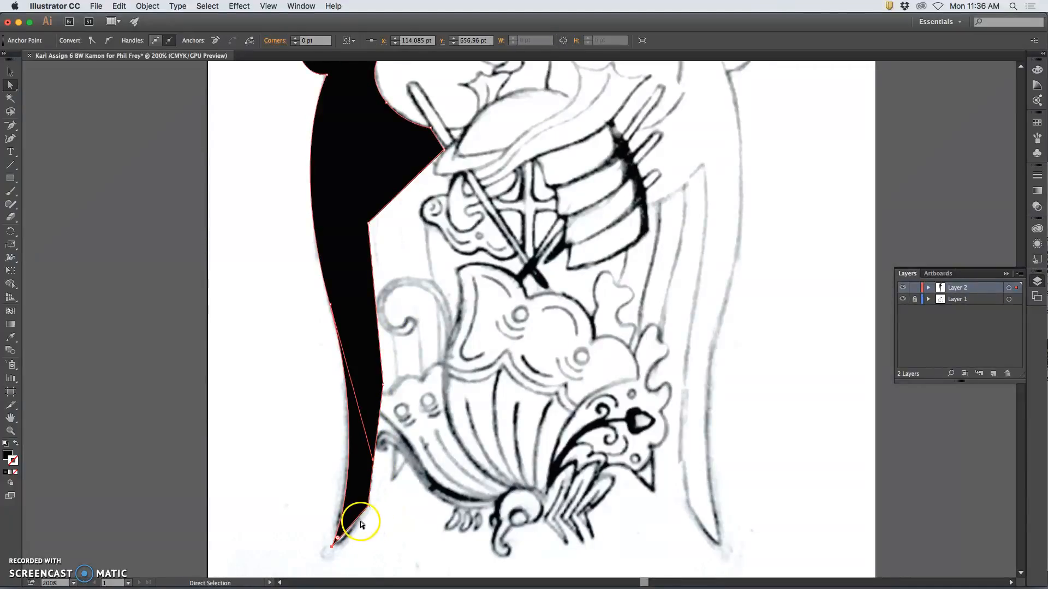
Add an anchor point on the wing's inner edge just above the bottom tip and move it outward to the sketched outline.
drag(3, 124, 48, 136)
click(343, 537)
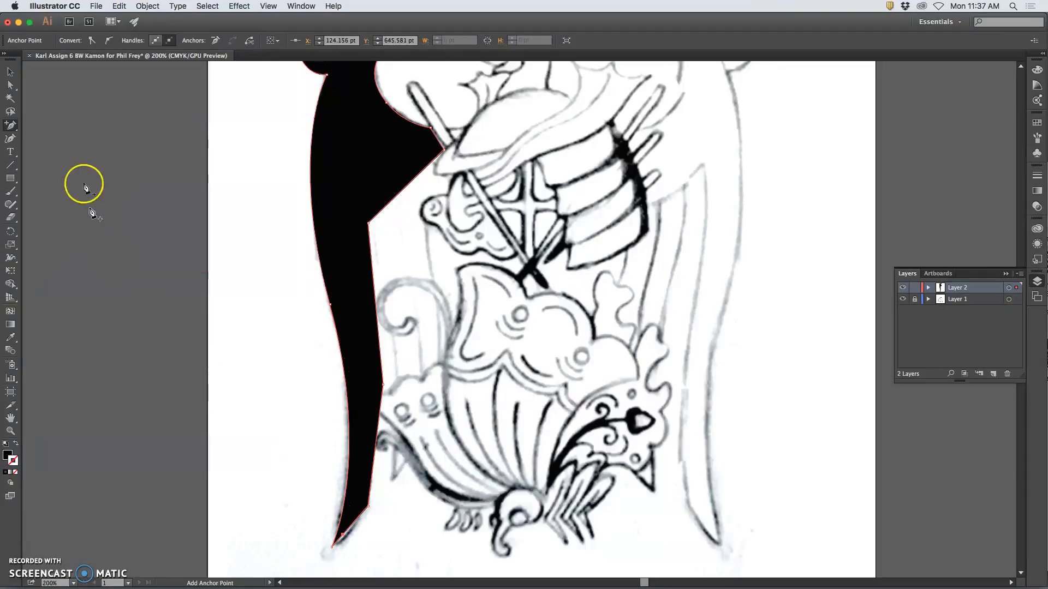
click(9, 86)
drag(342, 535, 359, 541)
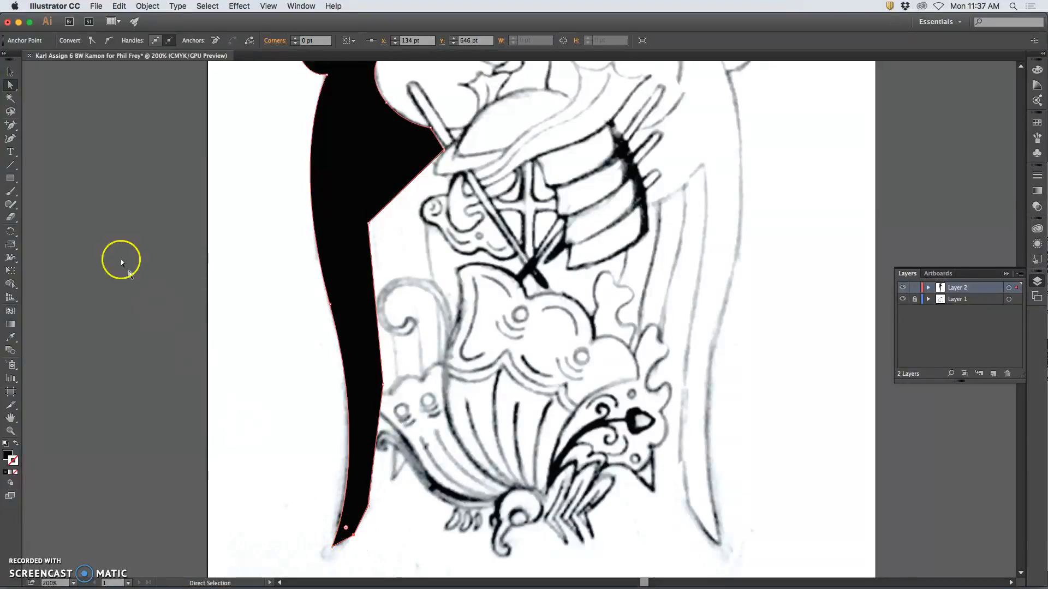
Convert the new anchor near the bottom tip to a smooth point, pulling its handles along the sketched edge.
click(10, 127)
drag(10, 130, 38, 164)
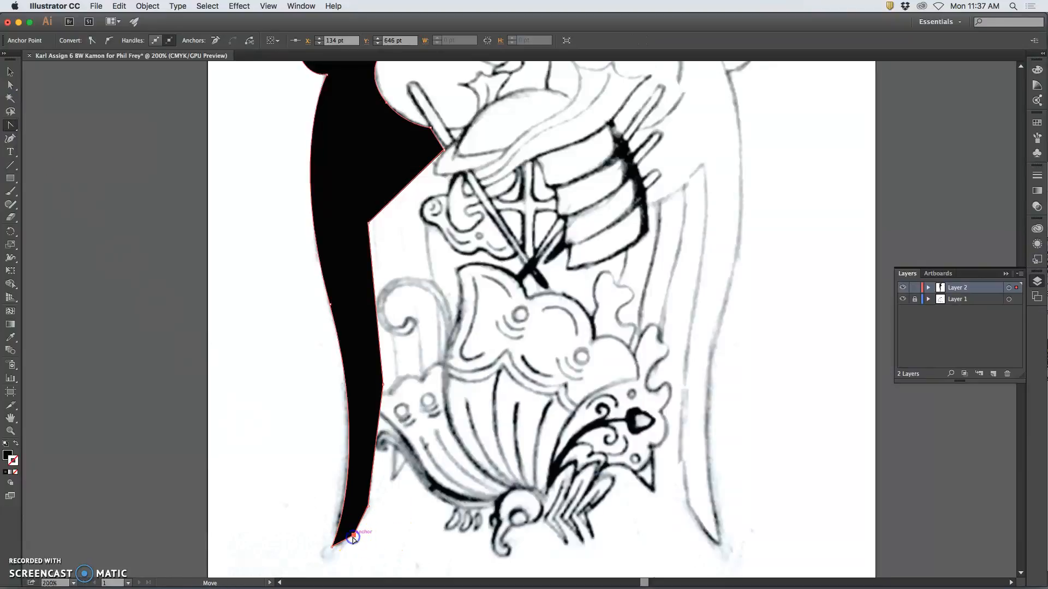
drag(356, 538, 366, 524)
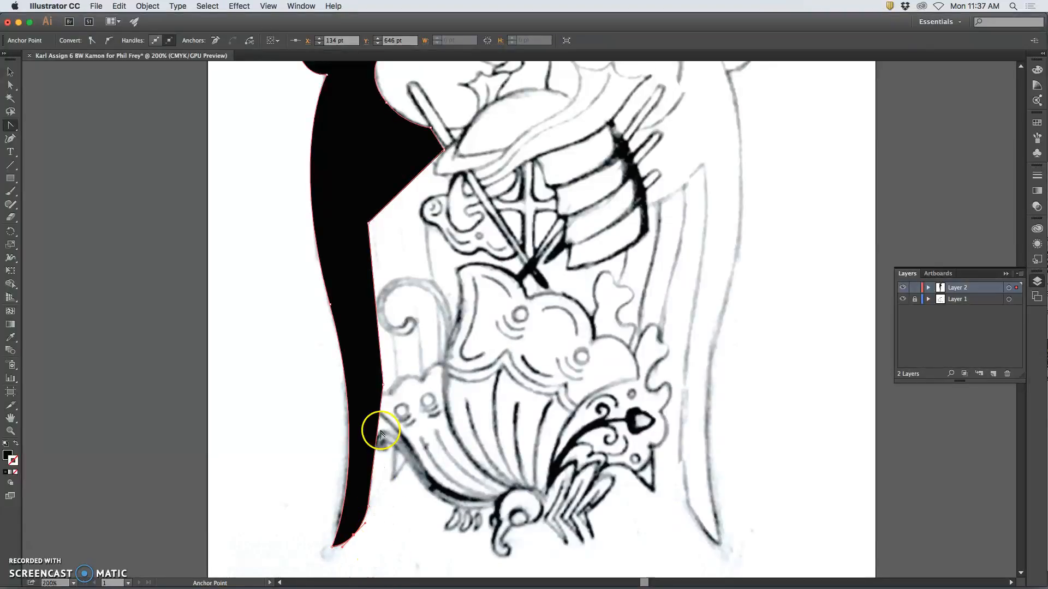
Reposition the two inner-edge anchors above the bottom tip with Direct Selection to match the sketch, undoing the unwanted last move.
click(9, 85)
drag(334, 532, 333, 546)
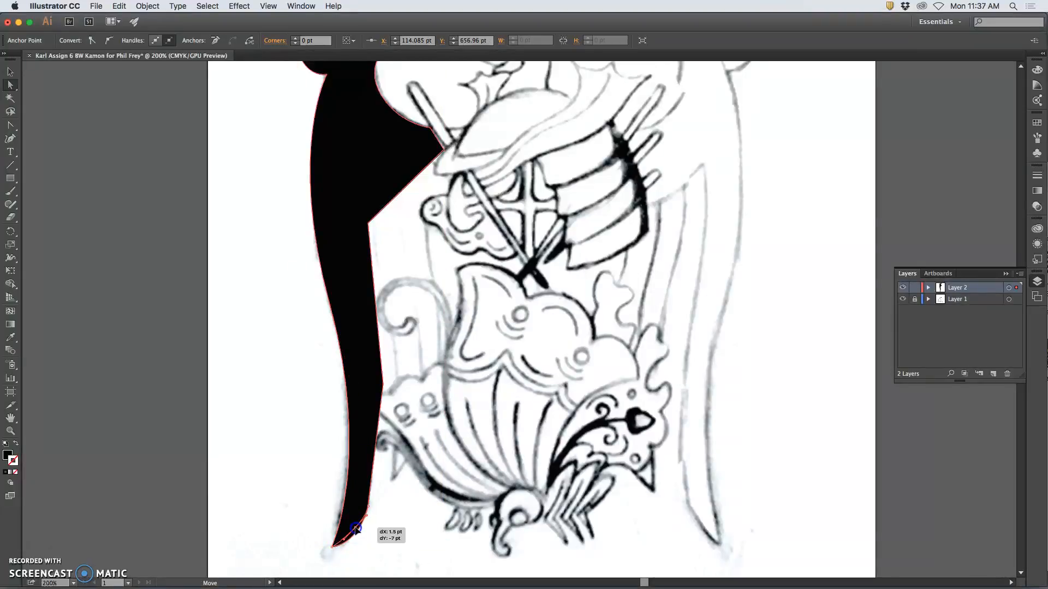
click(355, 528)
drag(368, 507, 369, 491)
click(366, 548)
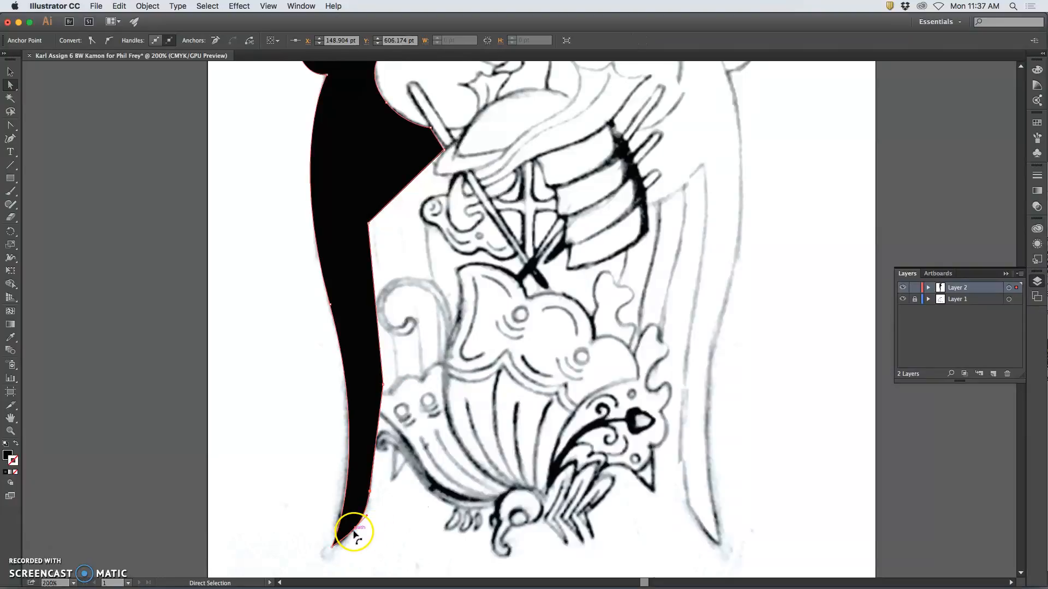
drag(356, 528, 347, 543)
drag(371, 493, 370, 501)
click(360, 544)
key(super+z)
Pull handles from the upper of these two anchors with the Anchor Point tool and adjust its lower handle so the edge curves into the tip.
click(10, 125)
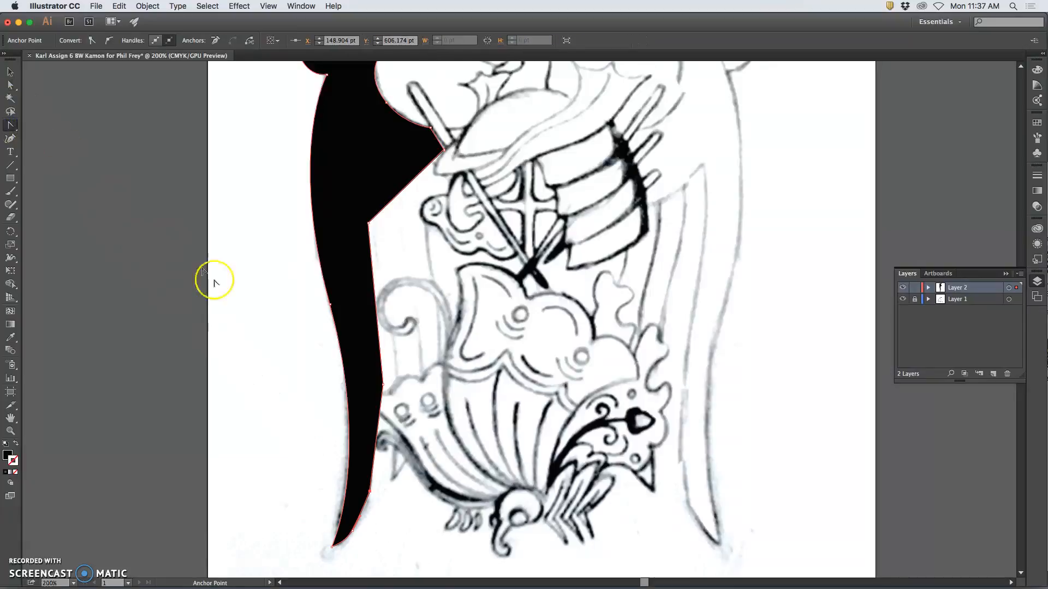
click(371, 492)
drag(371, 493, 373, 472)
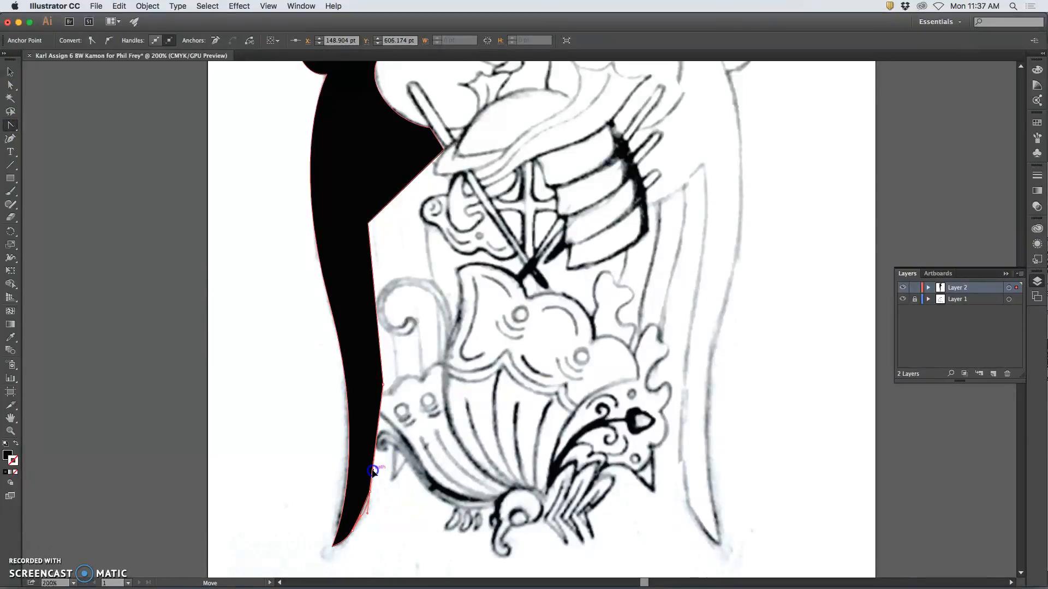
click(367, 513)
drag(364, 515, 359, 521)
click(359, 523)
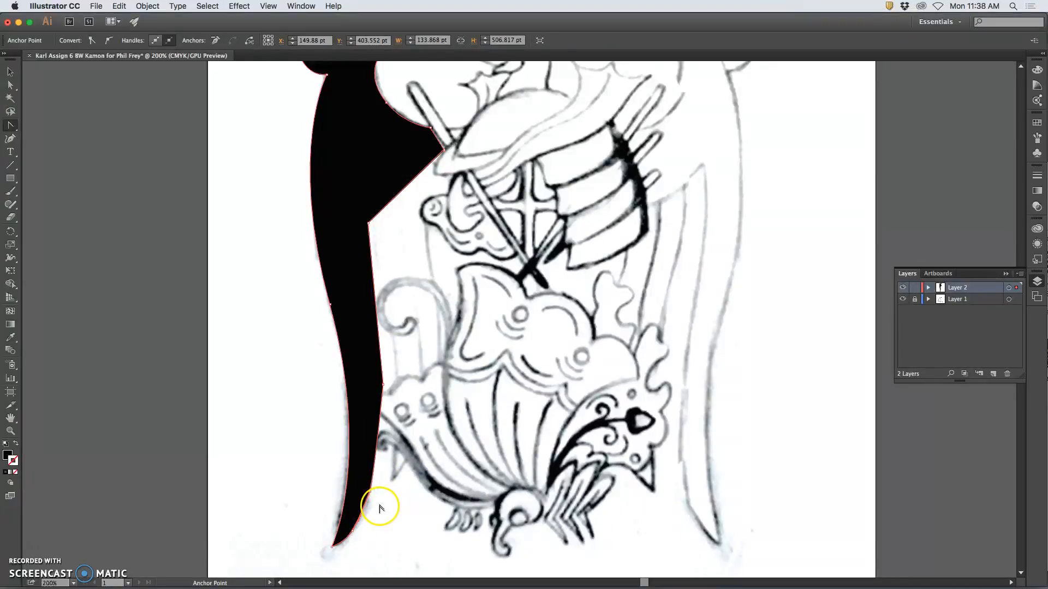
Pull handles from the inner-edge anchor beside the shell ornament, adjust the lower handle to follow the sketch, and deselect the wing.
key(super+equal)
key(super+equal)
drag(346, 491, 413, 290)
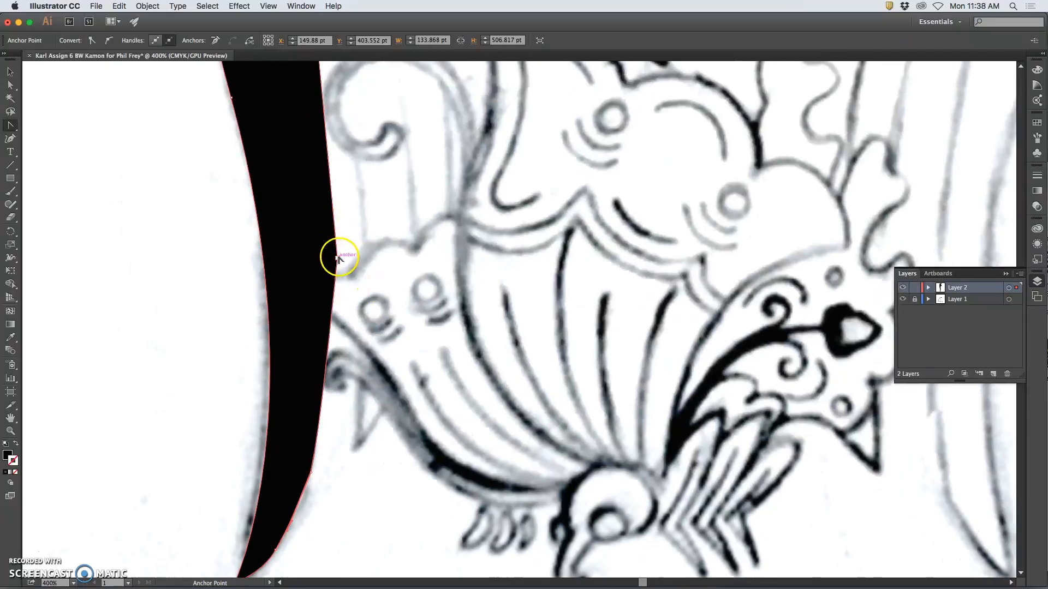
drag(341, 253, 343, 190)
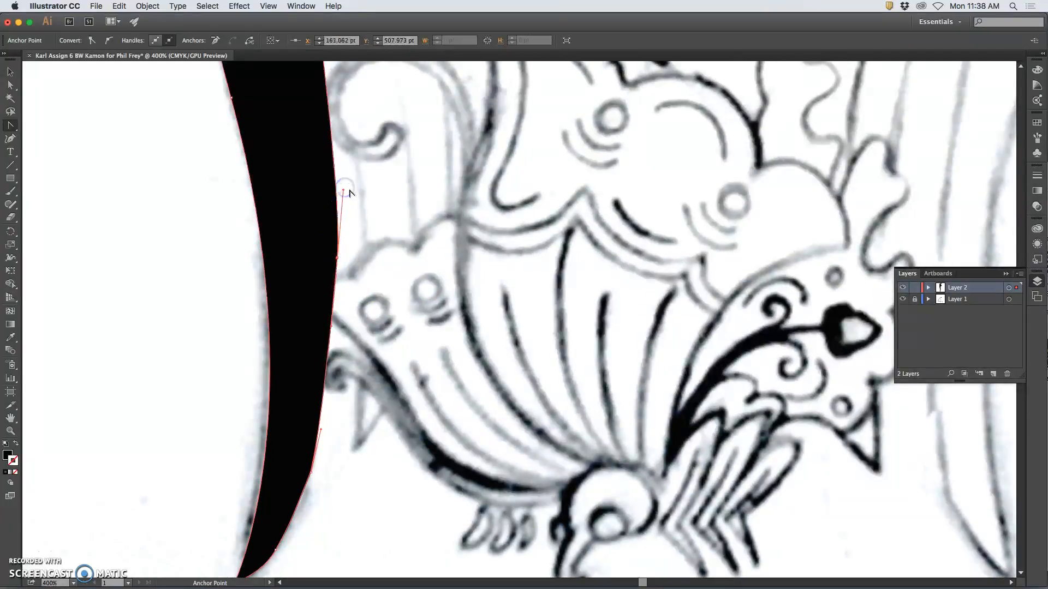
click(335, 325)
drag(335, 325, 337, 328)
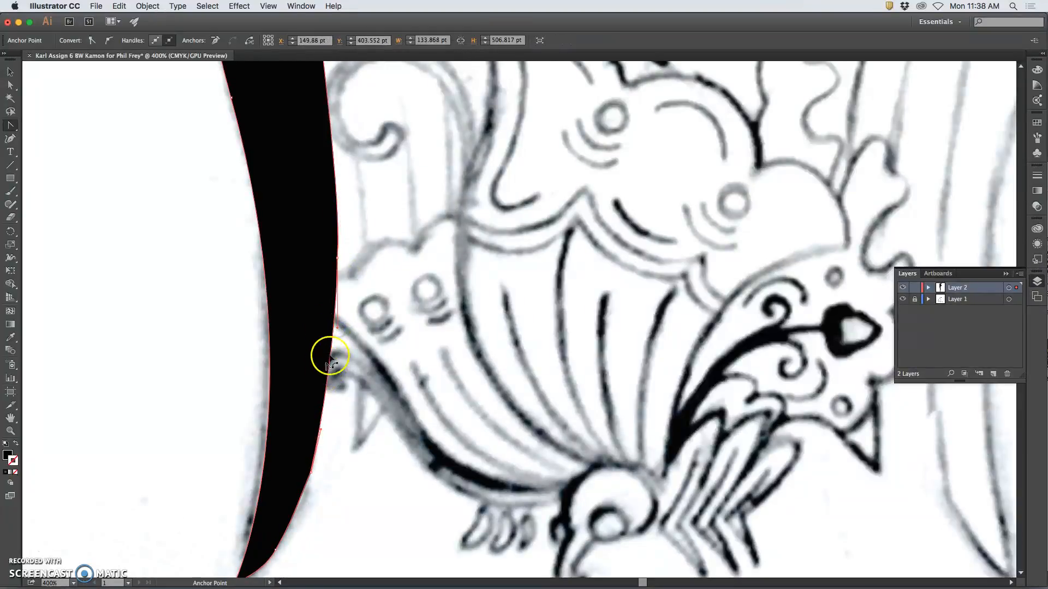
click(310, 473)
click(11, 86)
click(413, 364)
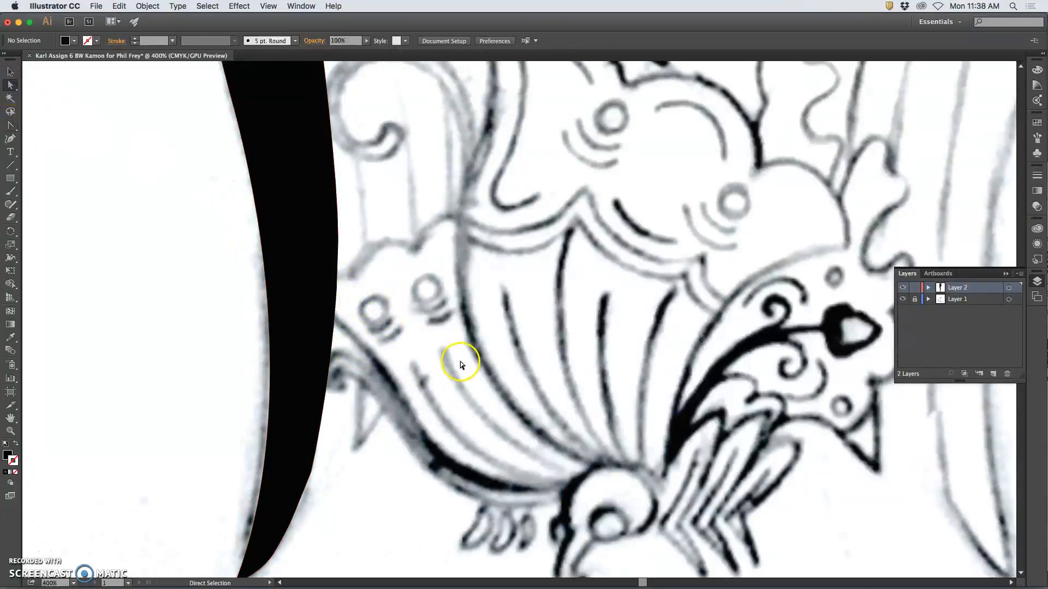
Try to smooth the kink in the wing's lower inner edge with the Shaper tool, undoing the accidental moves of the whole shape.
key(super+plus)
key(super+plus)
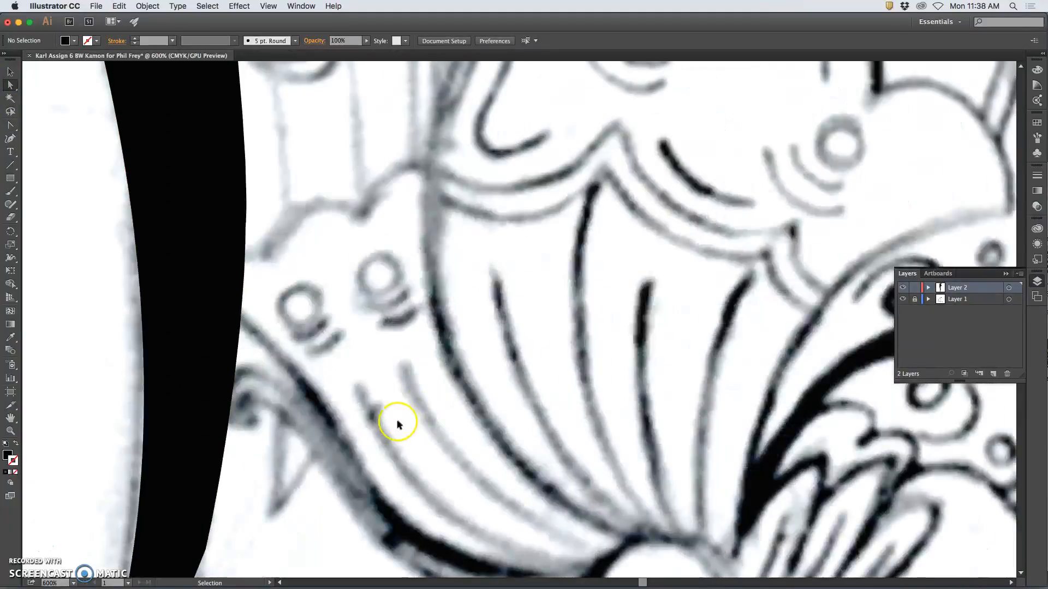
drag(272, 309, 498, 100)
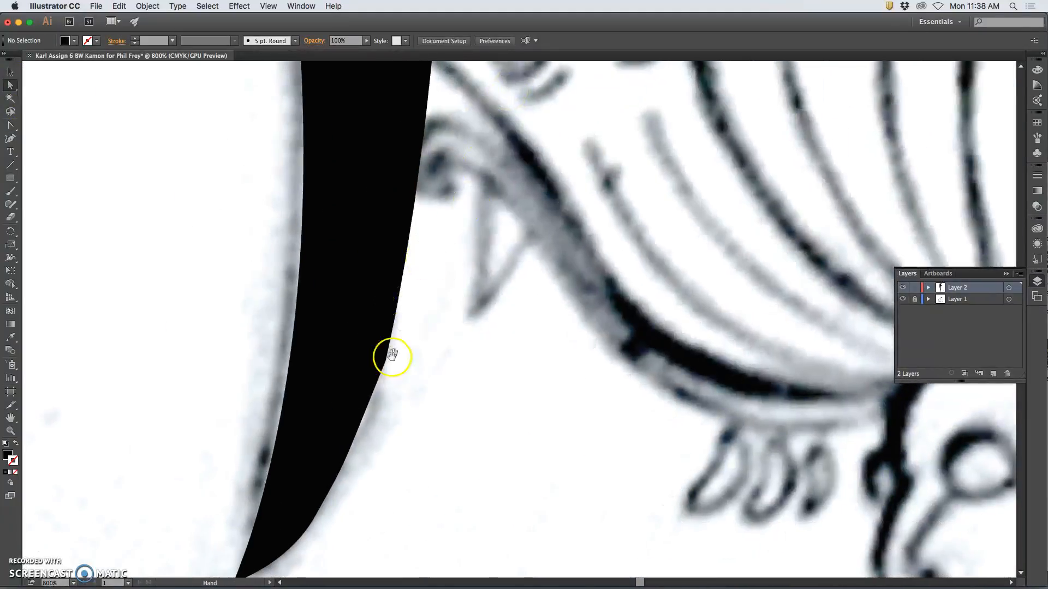
click(11, 71)
click(370, 355)
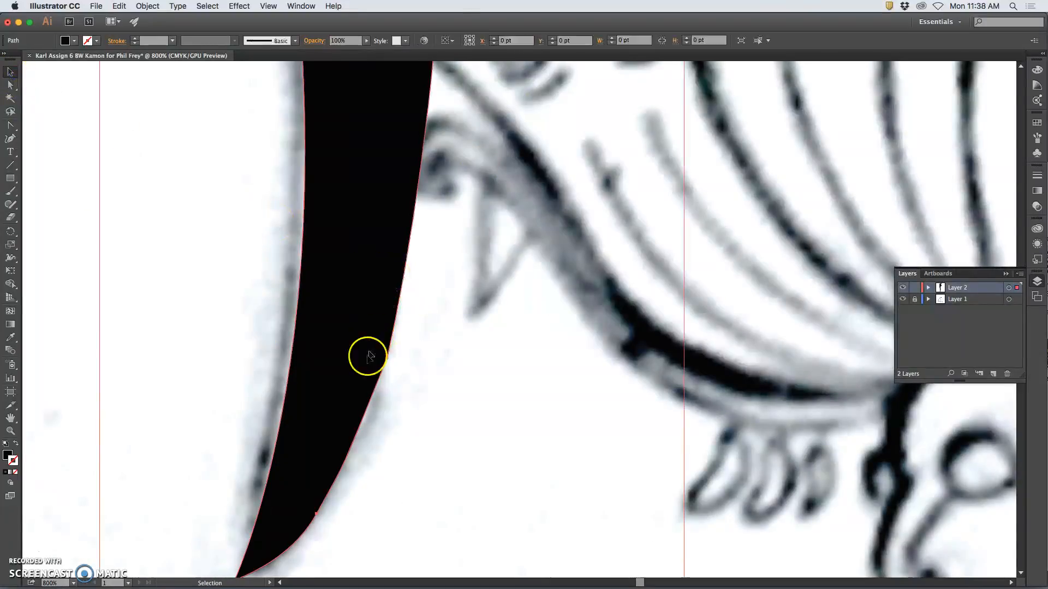
key(super+z)
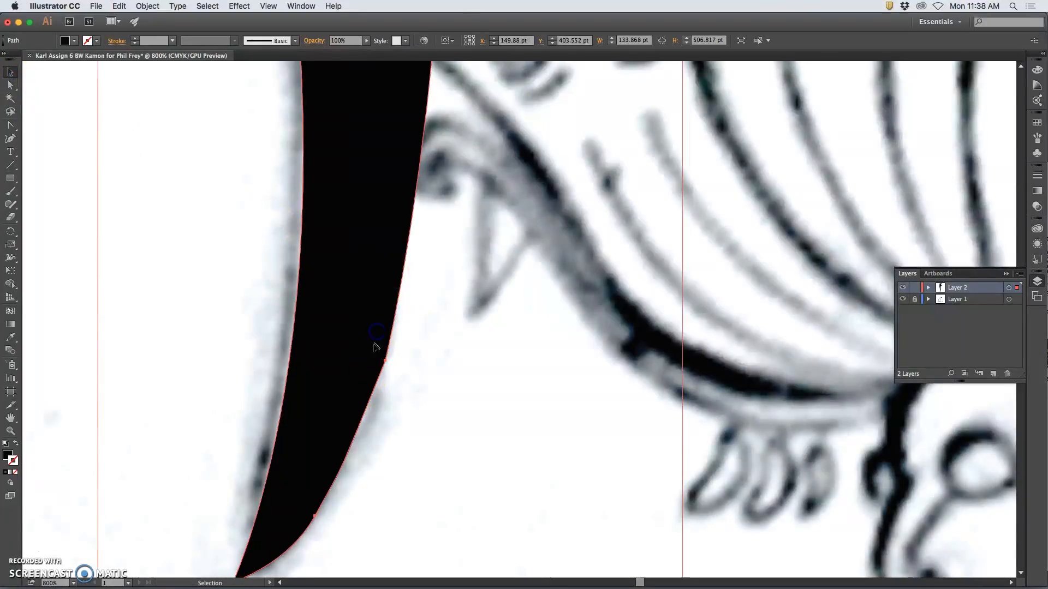
mouse_move(13, 206)
mouse_down()
mouse_move(47, 218)
mouse_move(15, 206)
mouse_move(47, 217)
mouse_move(47, 203)
mouse_up()
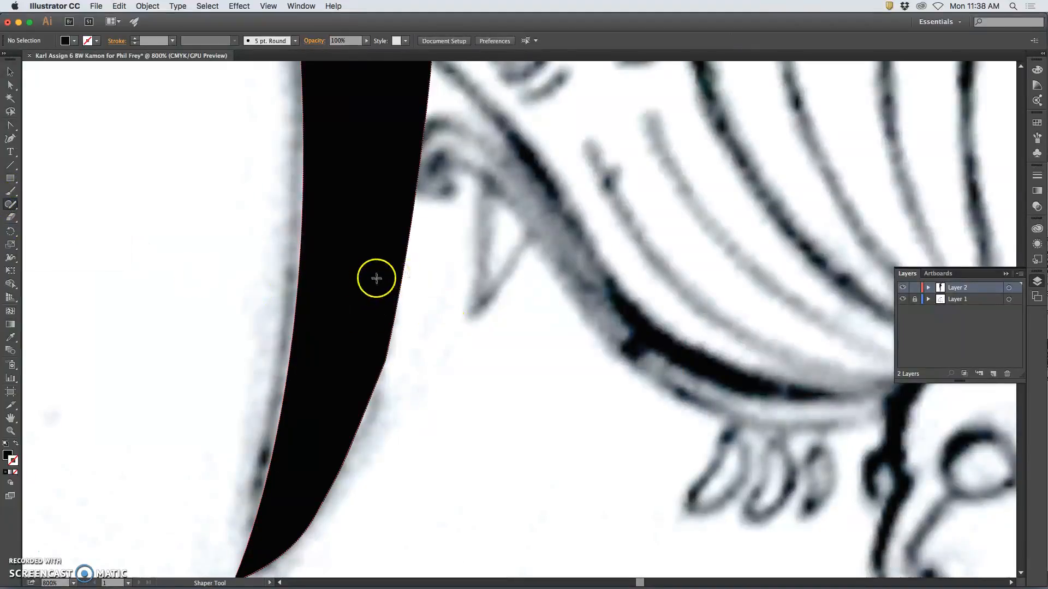
click(392, 319)
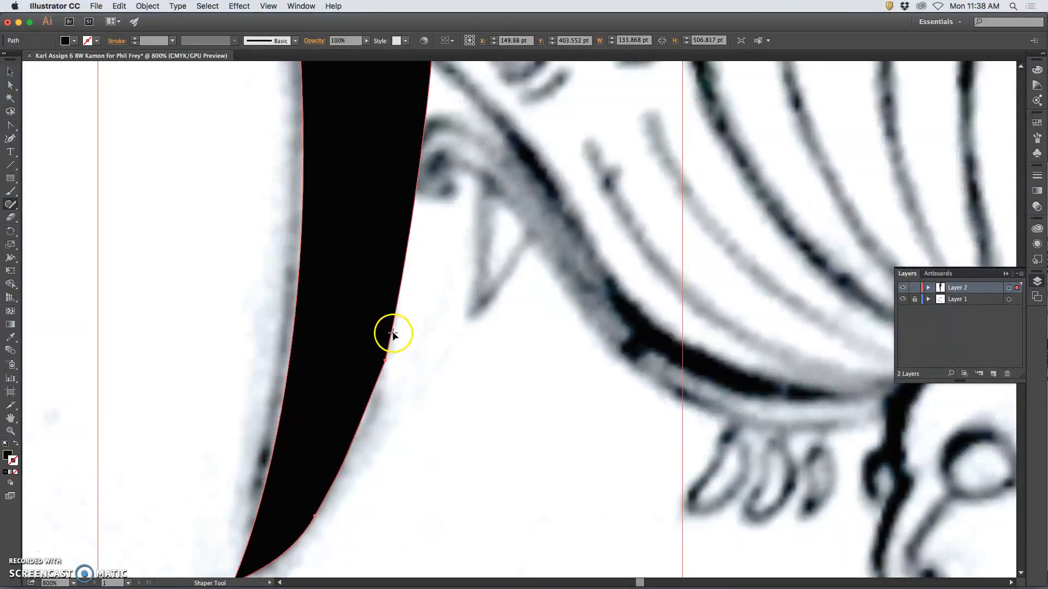
drag(390, 336, 374, 388)
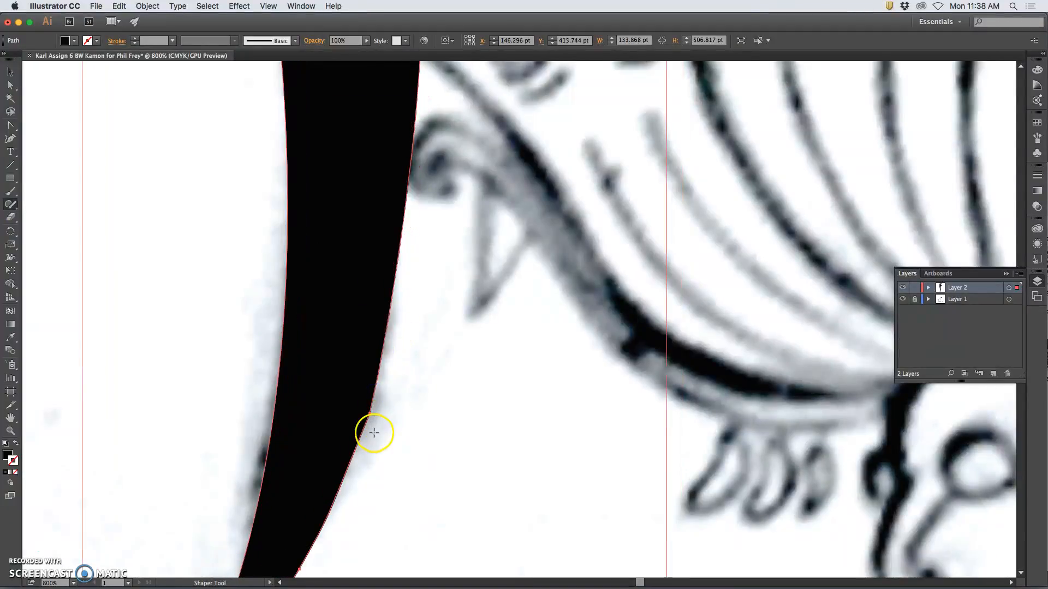
key(super+z)
click(338, 400)
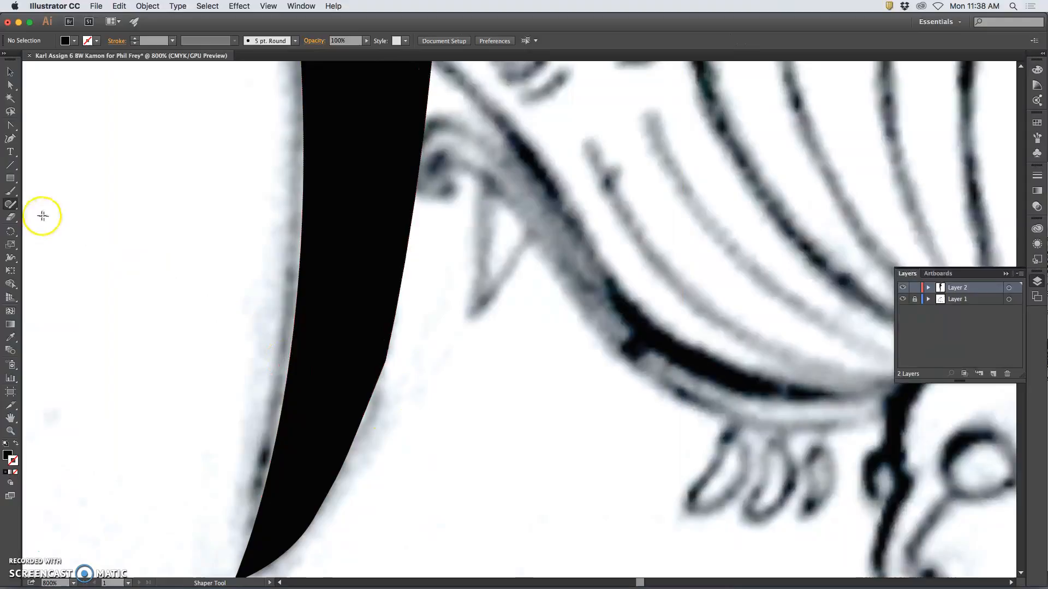
Select the wing and redraw the kinked stretch of its lower inner edge as a smooth curve with the Pencil tool.
drag(12, 207, 50, 216)
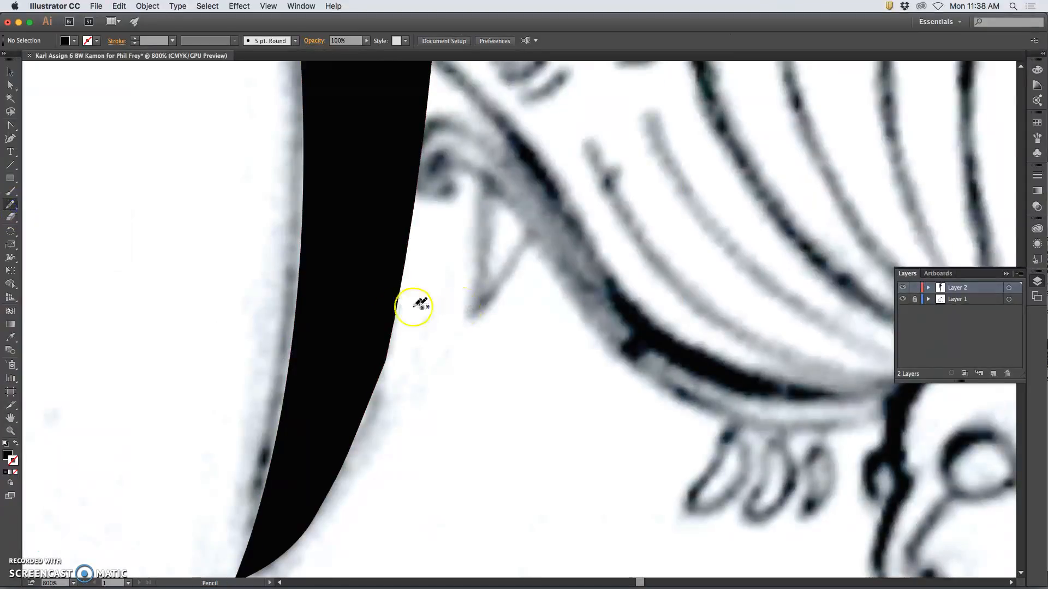
super+click(380, 275)
drag(386, 351, 398, 295)
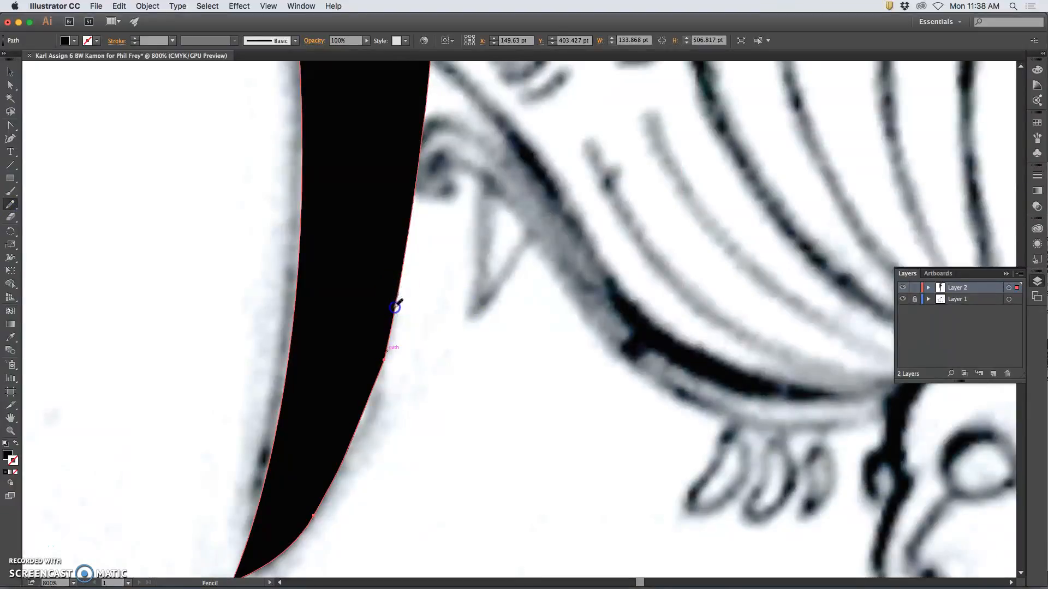
drag(374, 388, 367, 407)
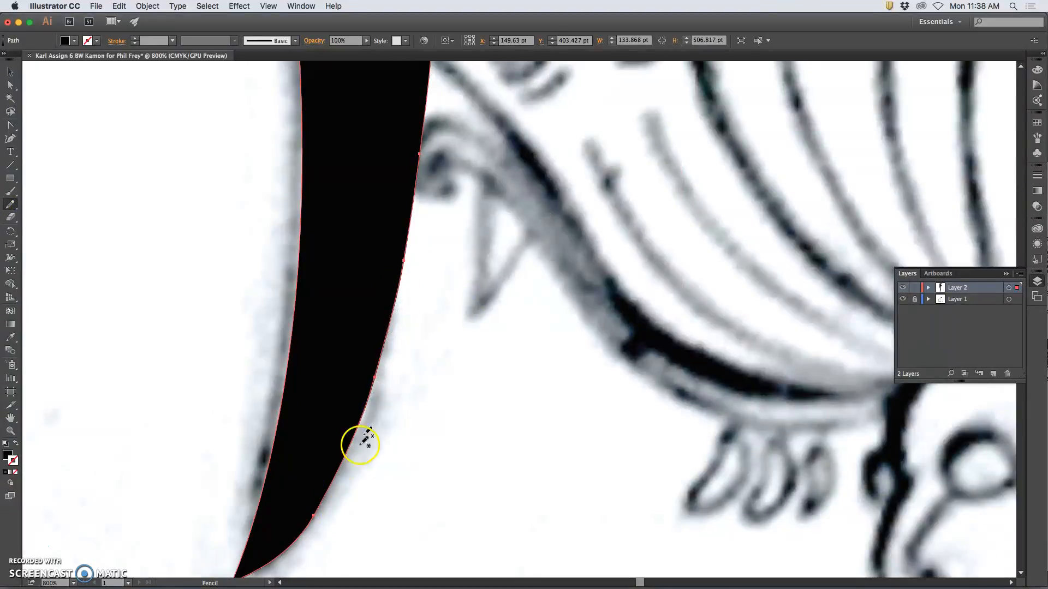
Redraw the wing's edge along the diagonal staff down to its inner corner with the Pencil tool, undoing the first stroke.
mouse_move(467, 183)
mouse_down()
mouse_move(409, 327)
mouse_move(380, 280)
mouse_move(424, 348)
mouse_up()
scroll(424, 348, up, 10)
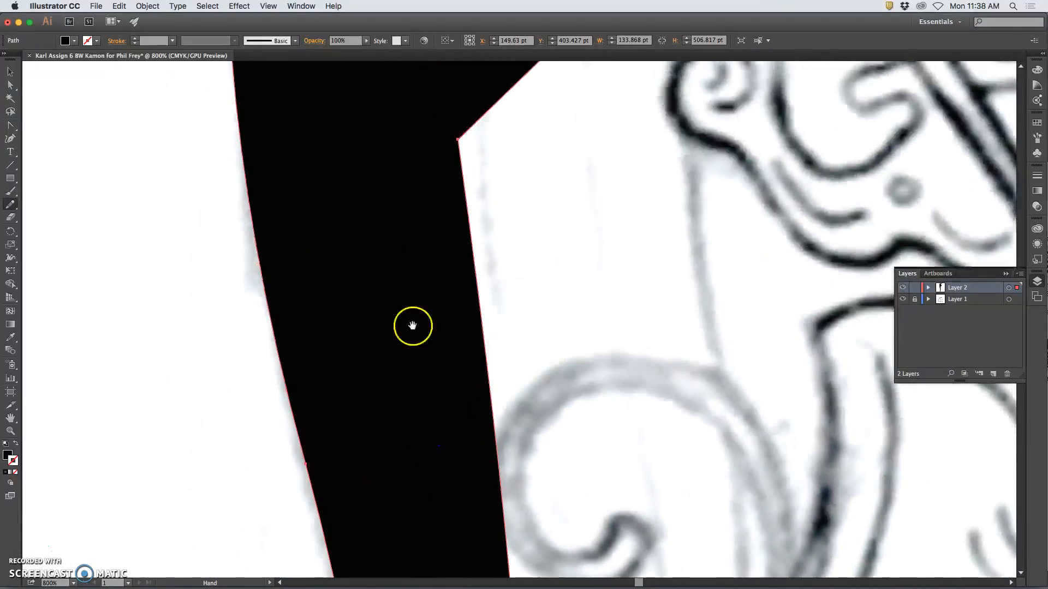
scroll(403, 395, up, 10)
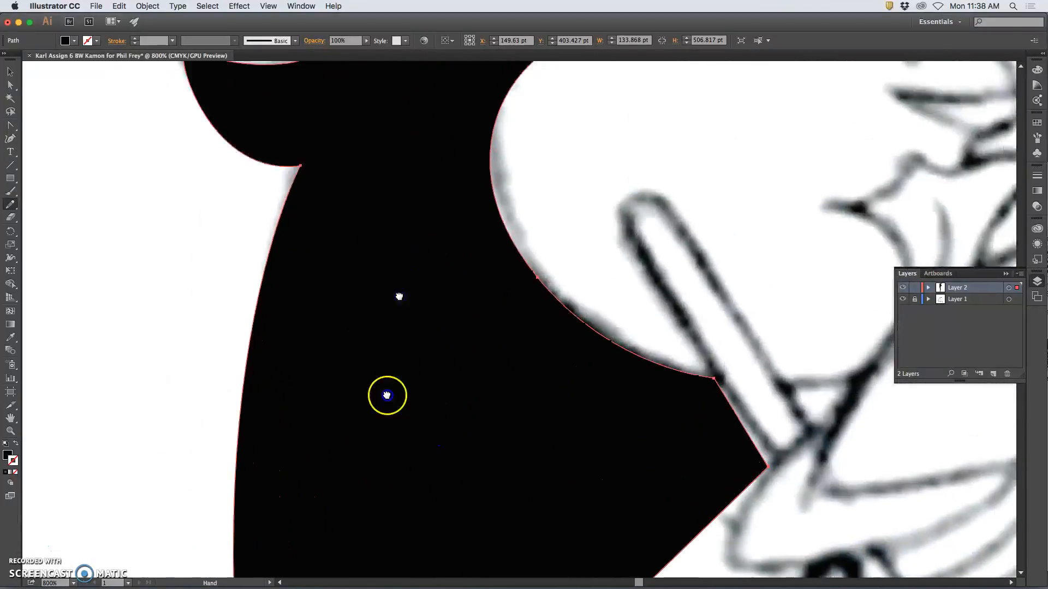
scroll(412, 285, down, 10)
scroll(412, 284, right, 8)
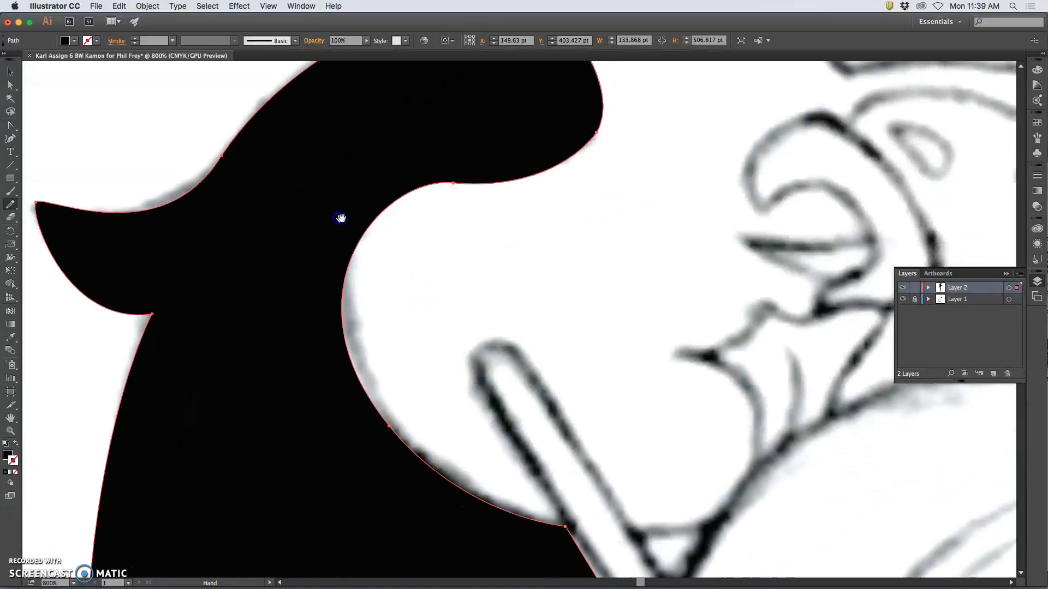
scroll(410, 264, down, 5)
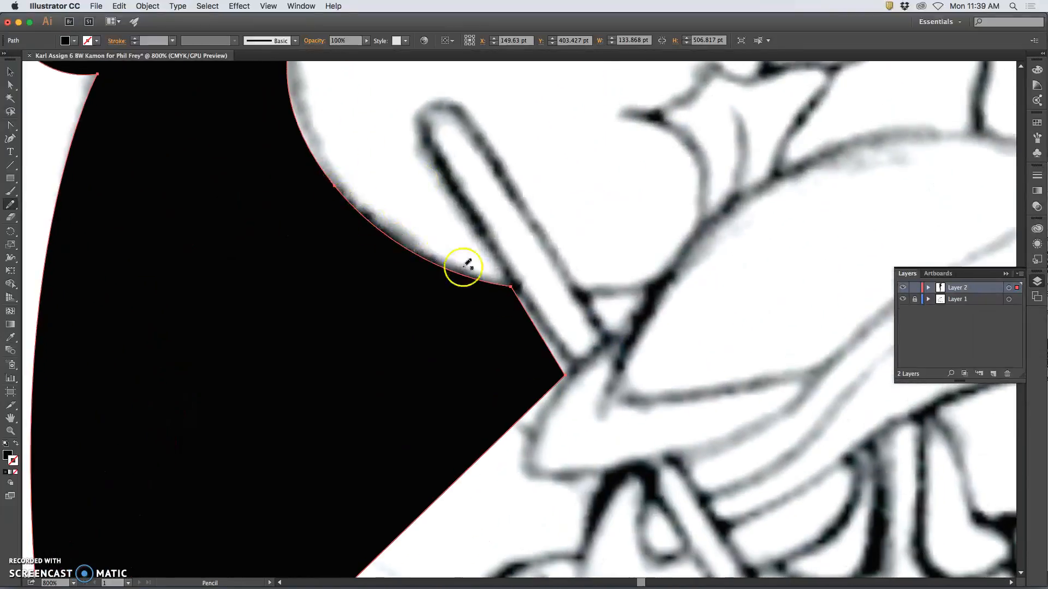
drag(458, 297, 461, 201)
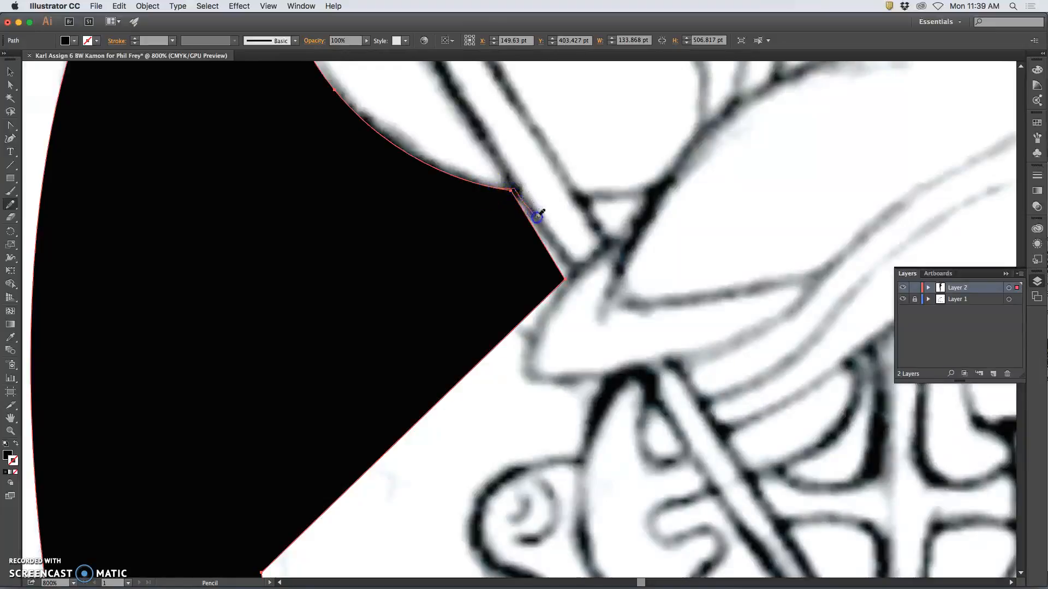
drag(559, 279, 557, 280)
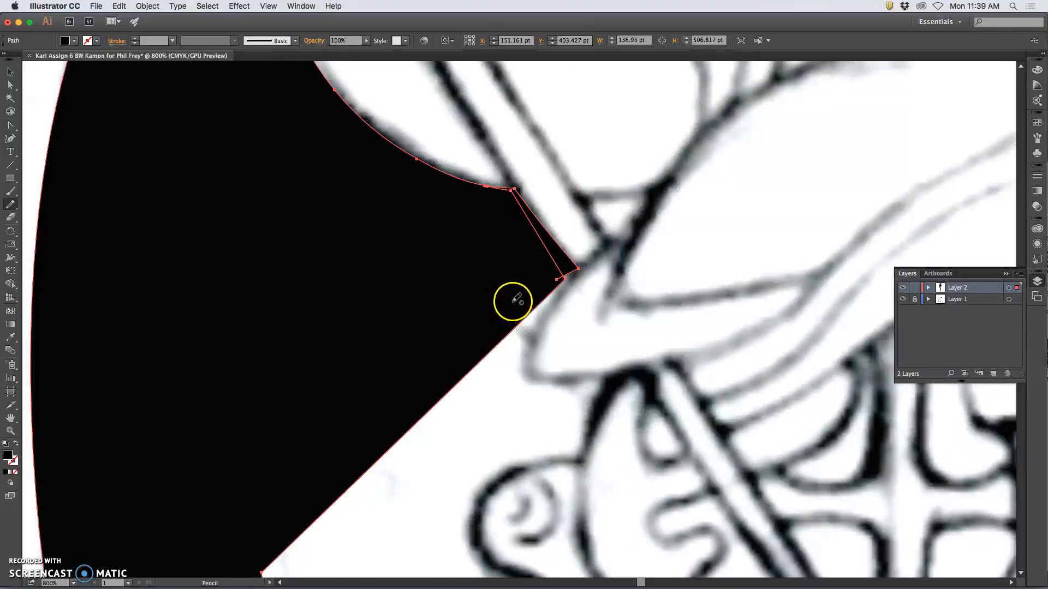
key(super+z)
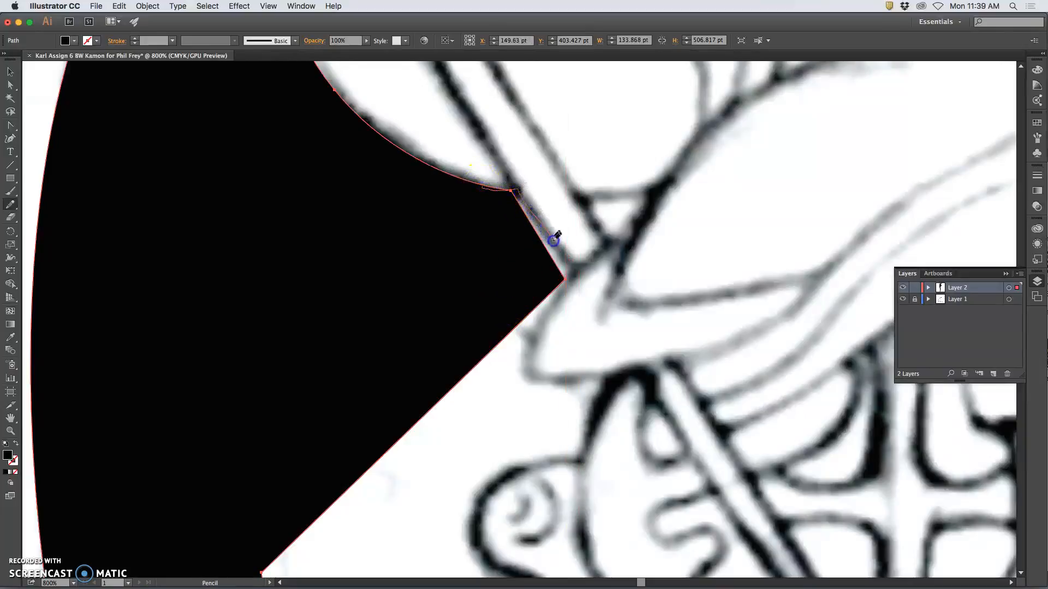
drag(560, 283, 561, 282)
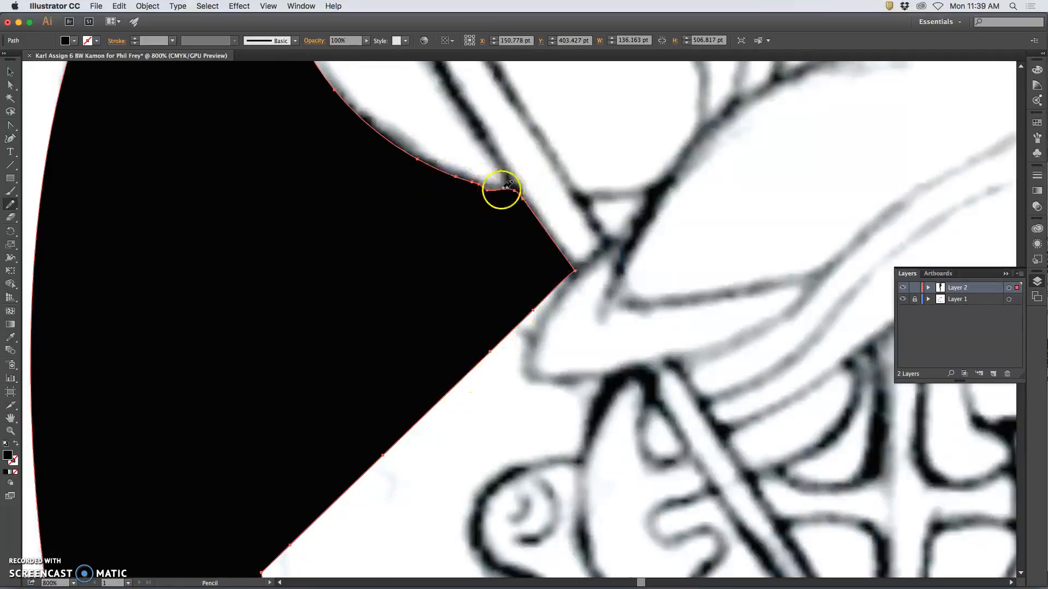
Try to redraw the wing's edge beside the staff with the Pencil tool at its smoothest fidelity, and undo the pencil edits.
double_click(12, 205)
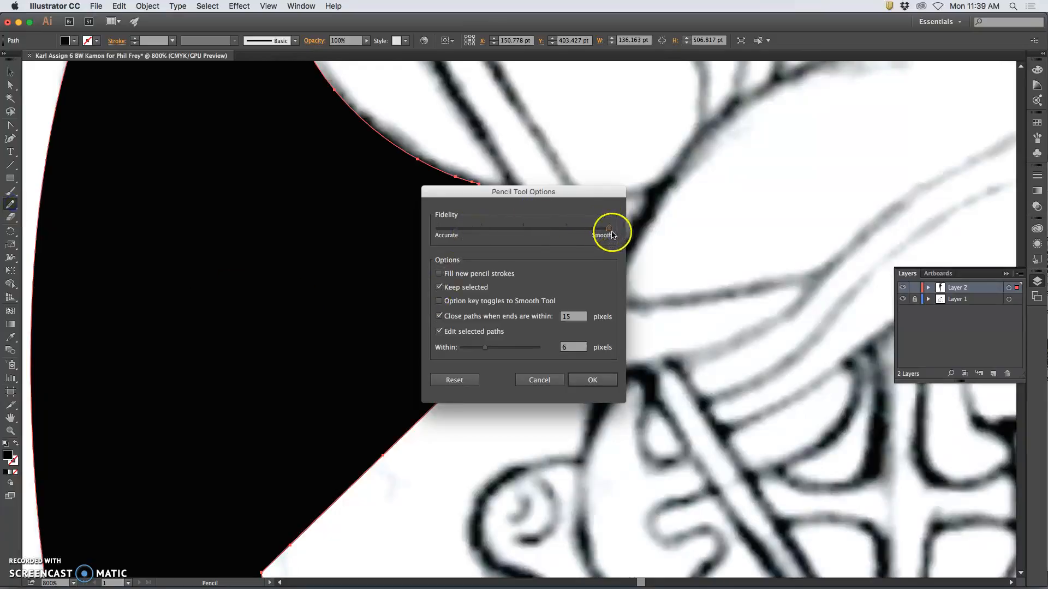
click(592, 380)
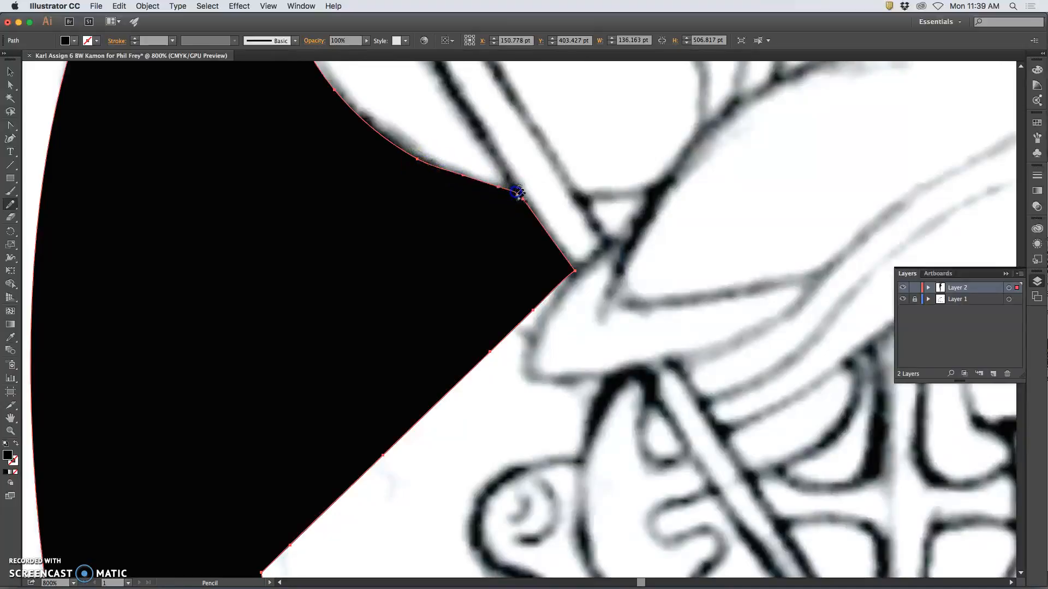
mouse_move(432, 187)
mouse_down()
mouse_move(494, 196)
mouse_move(471, 182)
mouse_move(516, 191)
mouse_up()
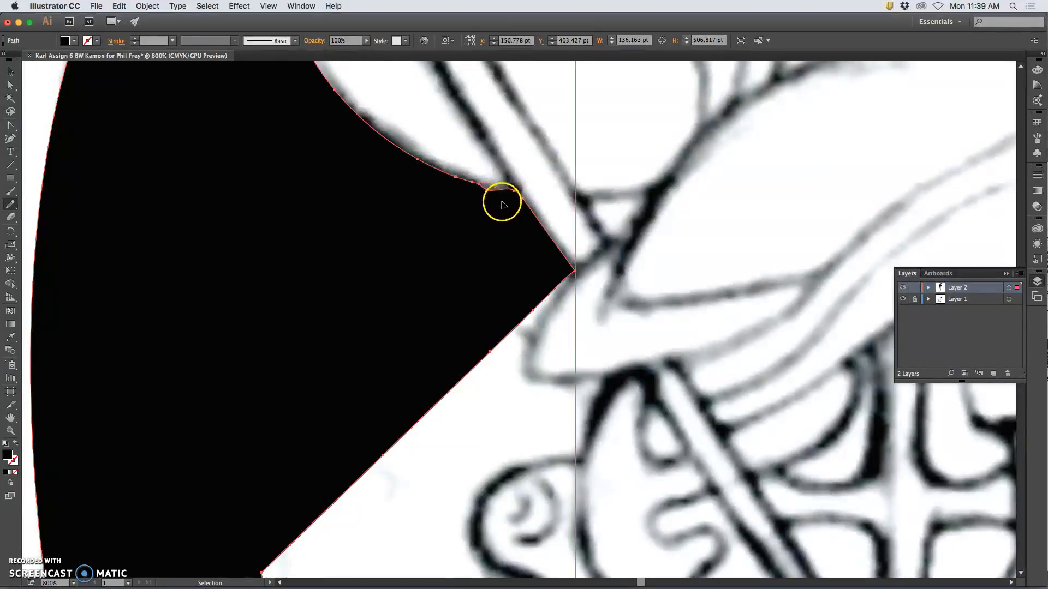
key(super+z)
Select the wing's path and move its inner corner anchor onto the staff's lower edge in the sketch.
click(10, 84)
click(388, 208)
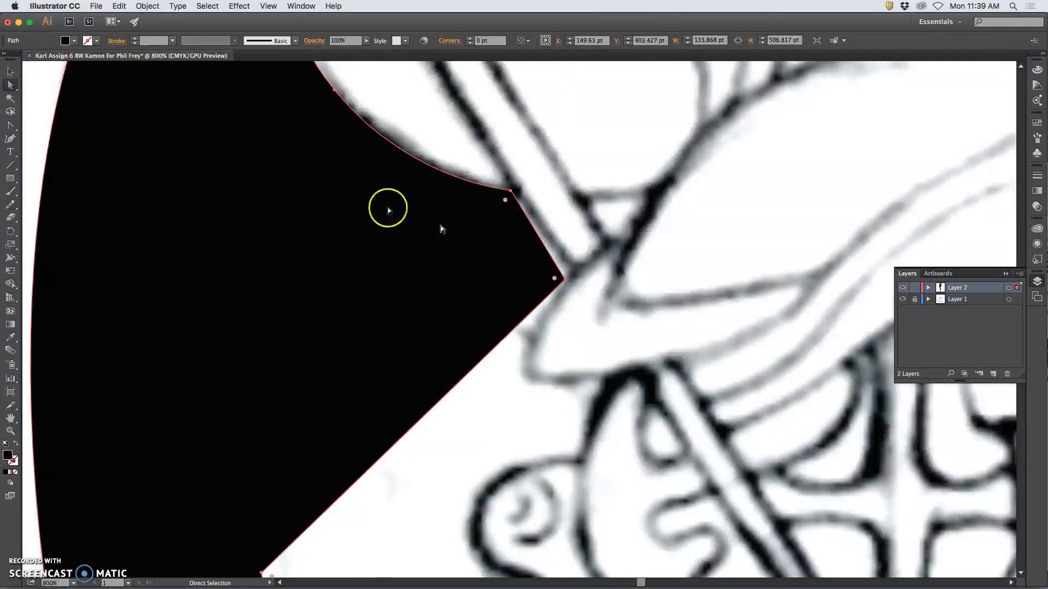
click(578, 283)
drag(566, 279, 573, 272)
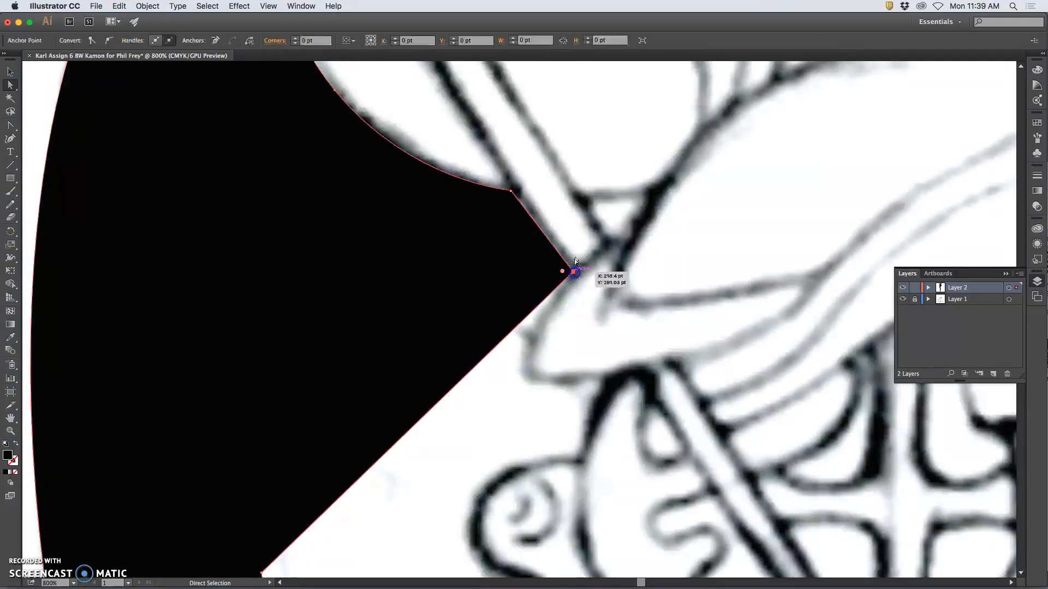
Shorten and swing the handle of the anchor where the wing meets the staff so the curve follows the sketched edge.
click(510, 190)
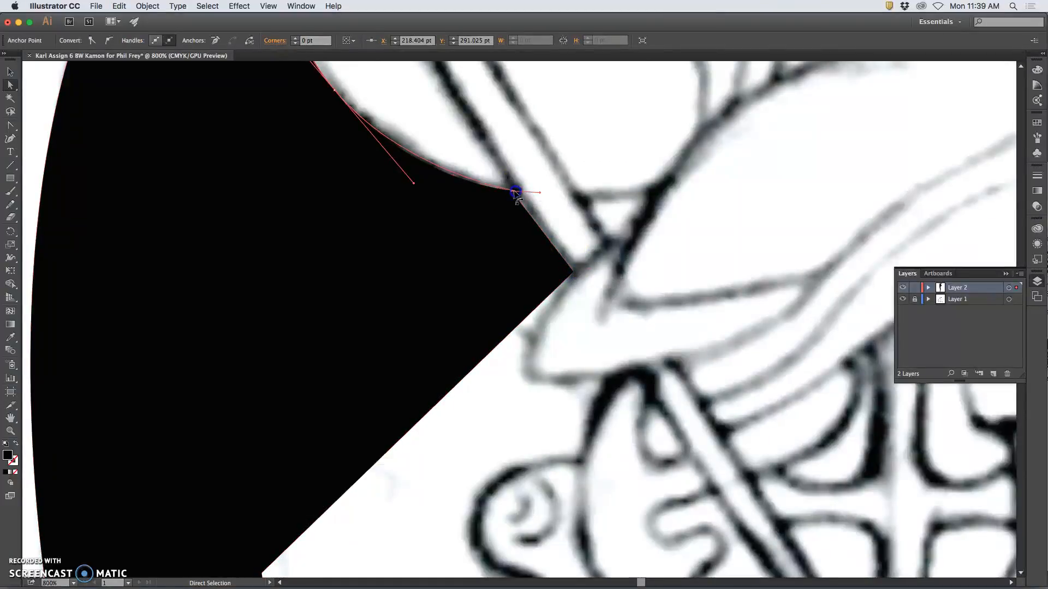
drag(539, 192, 514, 195)
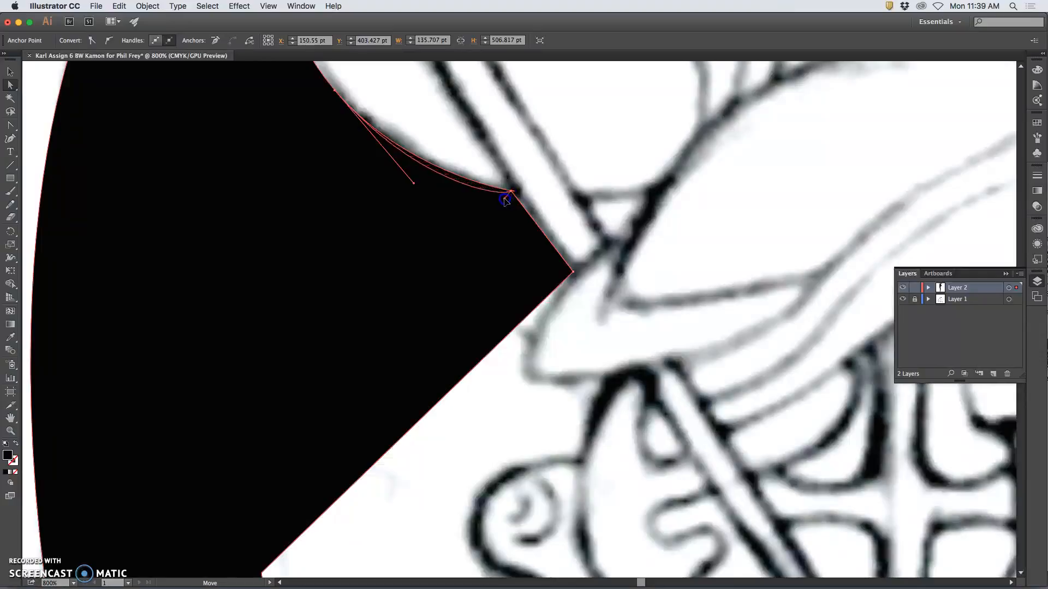
drag(502, 198, 502, 197)
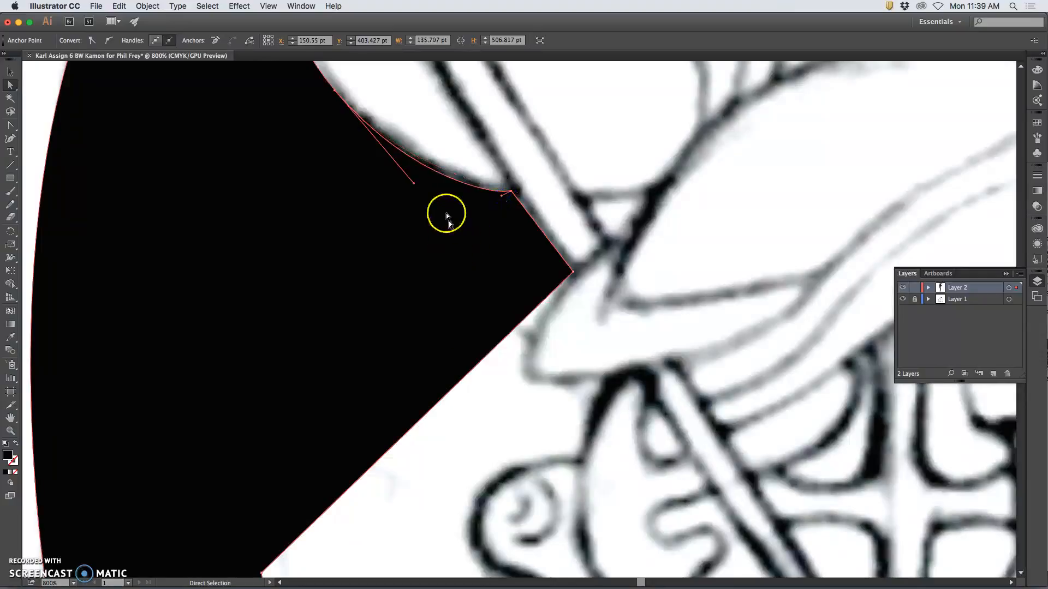
Deselect the wing and save the document to the Desktop in Adobe Illustrator (ai) format under its existing name.
drag(464, 109, 491, 284)
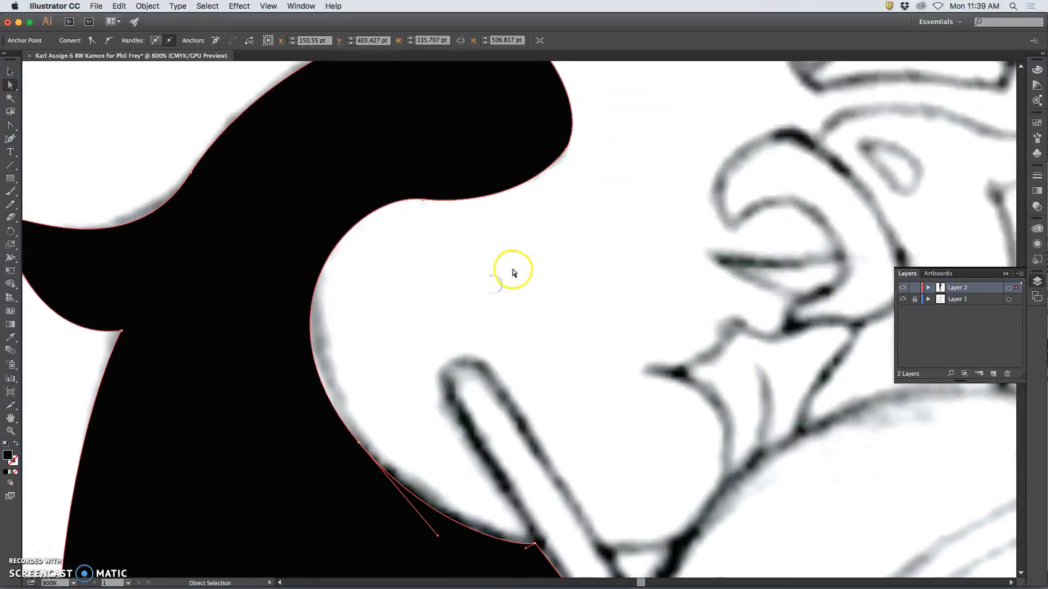
key(super+minus)
key(super+minus)
key(super+minus)
key(super+minus)
key(super+minus)
key(super+minus)
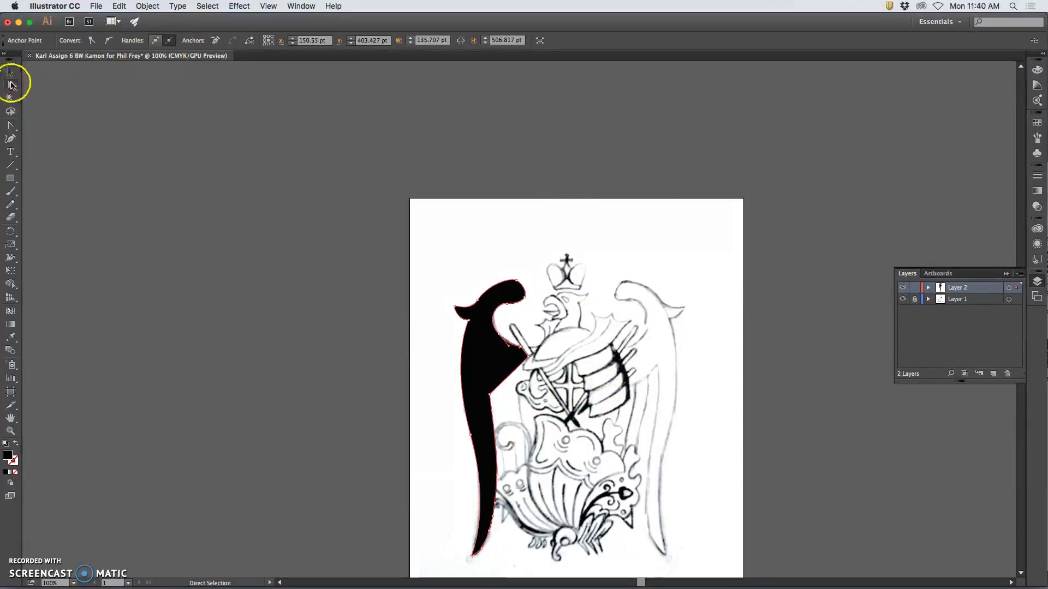
click(151, 108)
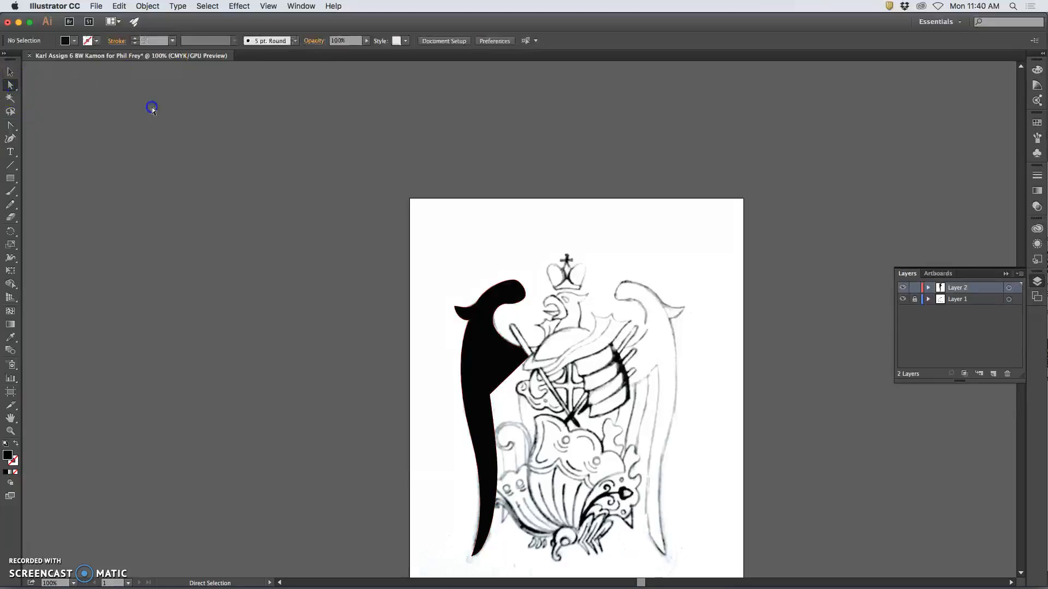
click(95, 6)
click(107, 96)
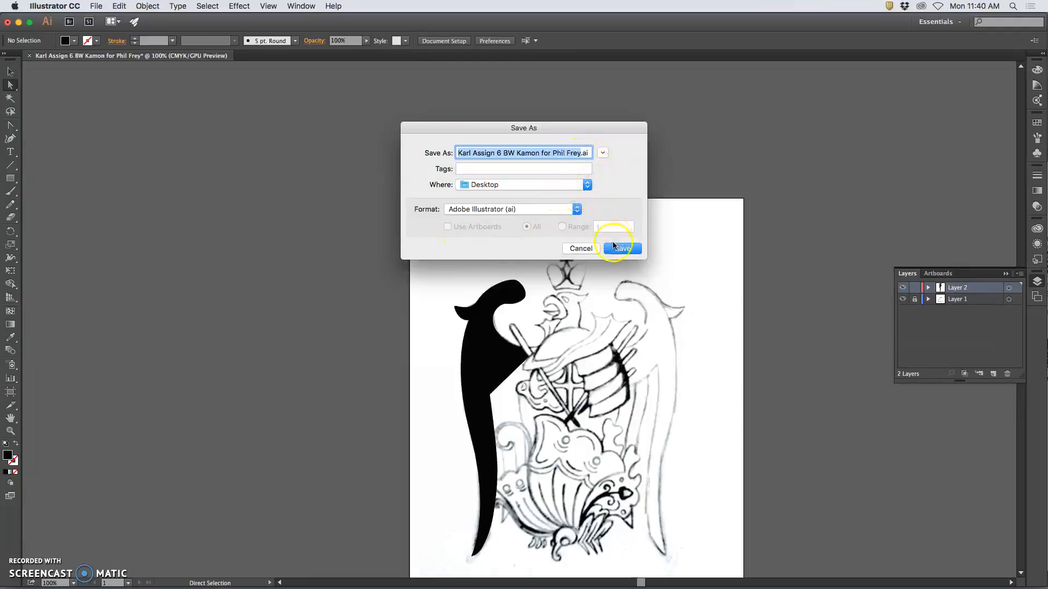
click(621, 250)
click(628, 451)
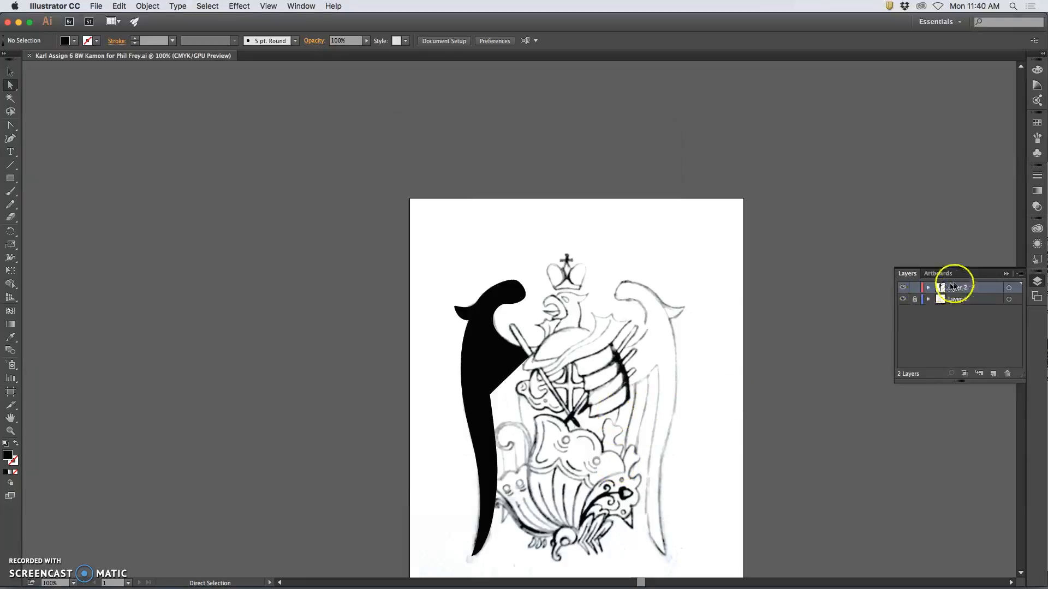
Copy the left wing, paste it in place, and move the duplicate straight across onto the sketched right wing.
click(508, 367)
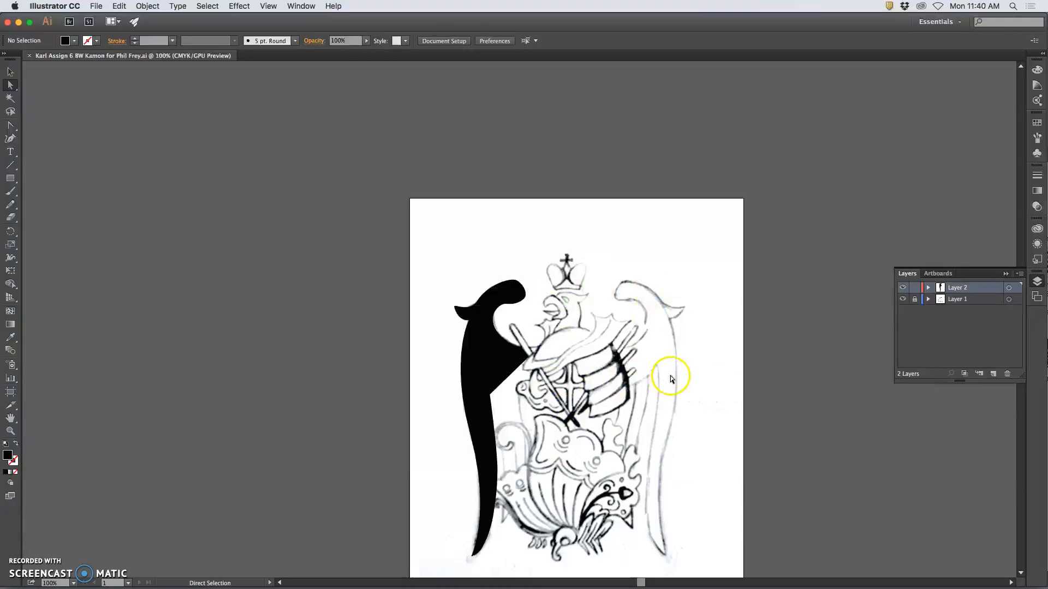
click(12, 76)
click(470, 360)
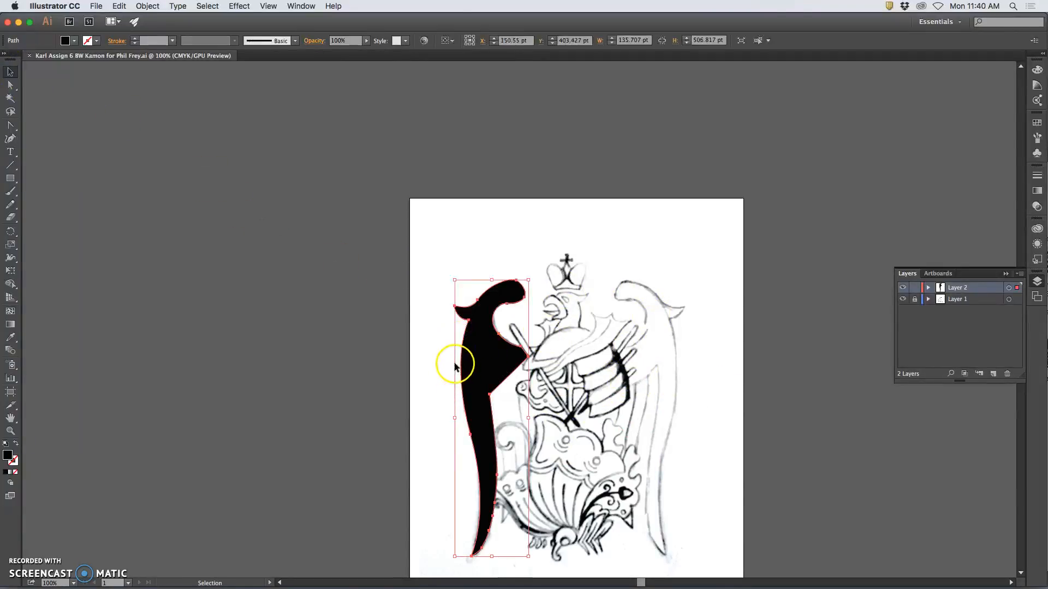
click(119, 6)
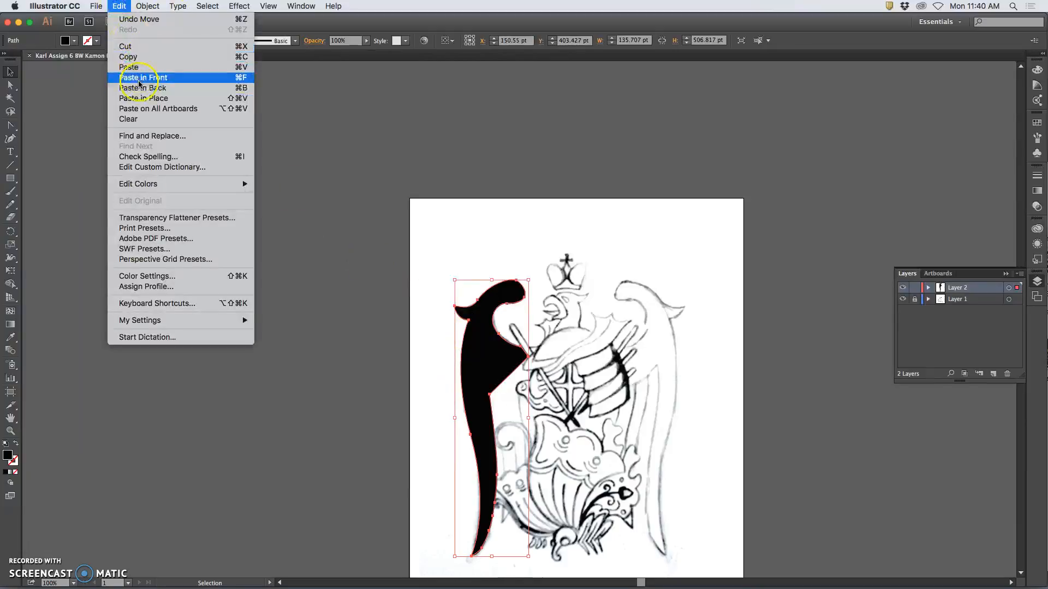
click(133, 57)
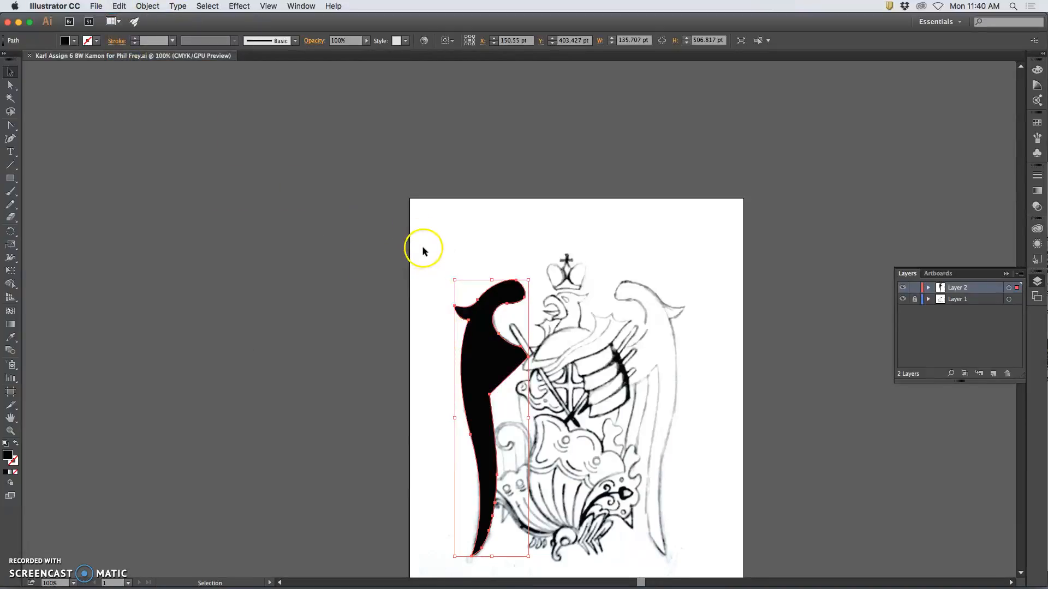
click(120, 7)
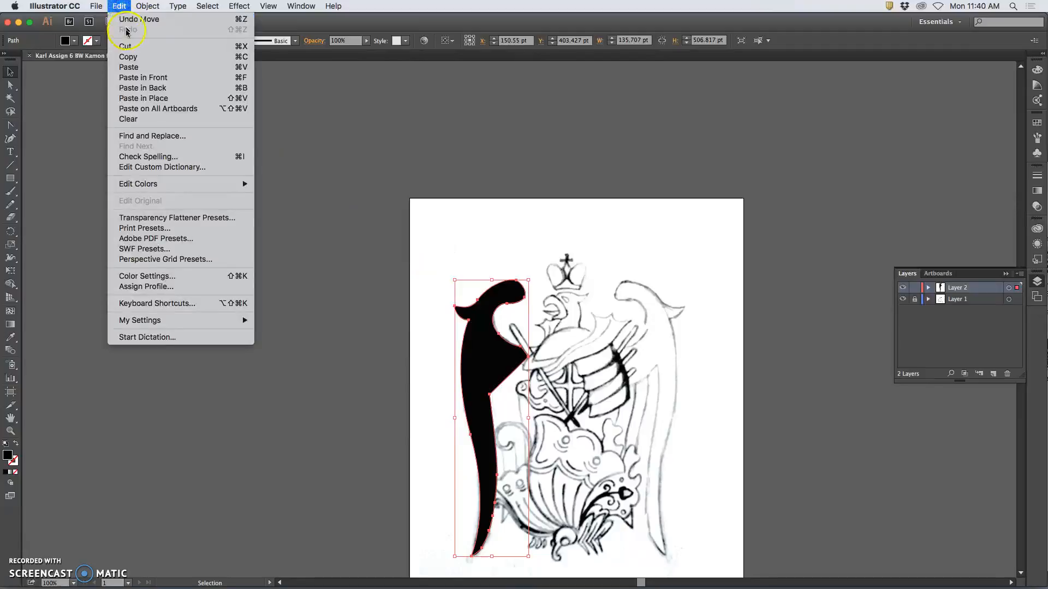
click(142, 100)
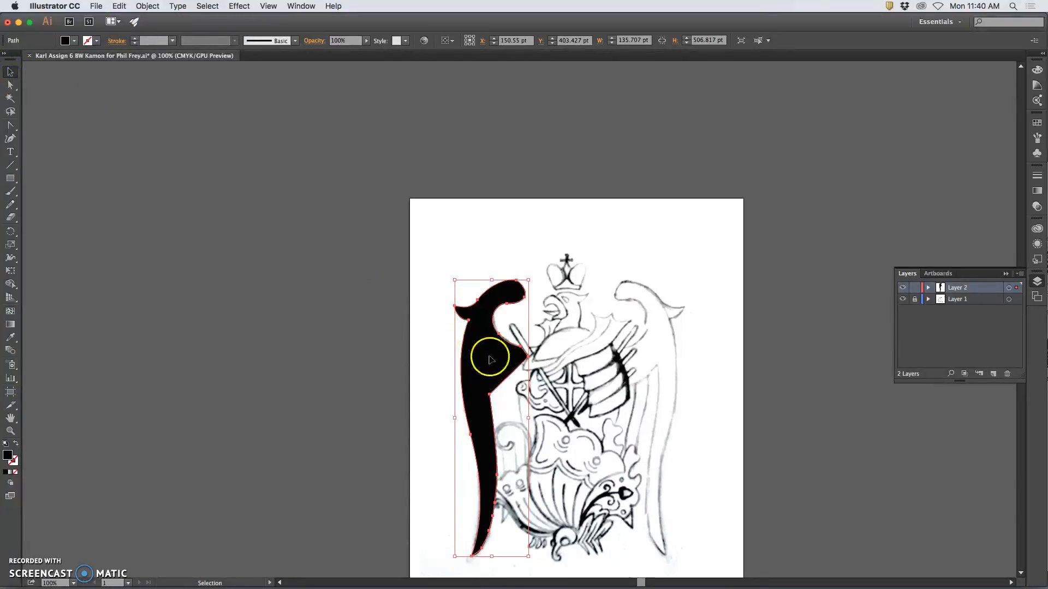
drag(489, 358, 641, 371)
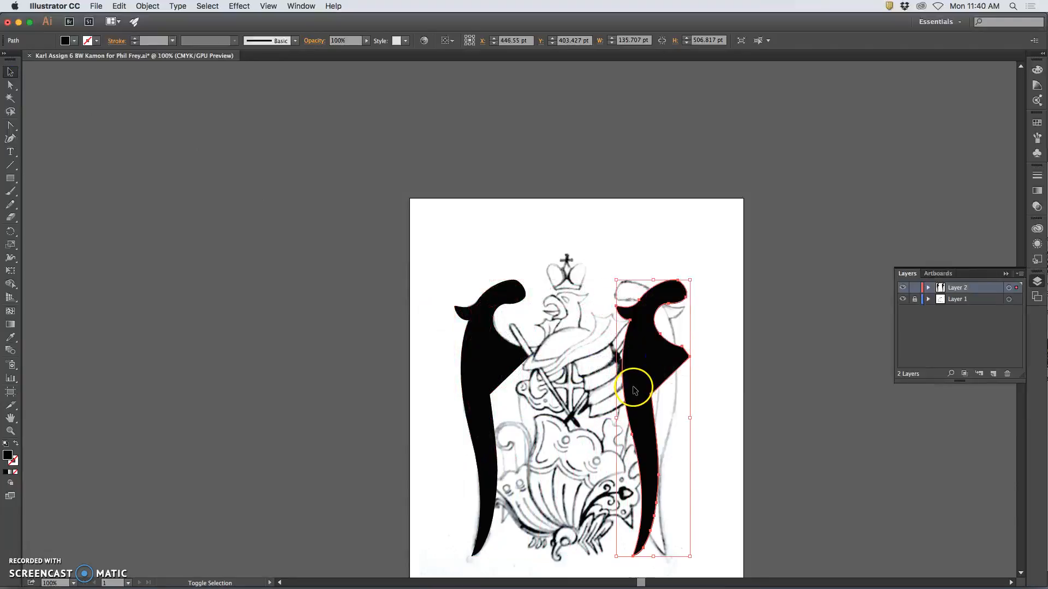
Reflect the duplicated wing across the vertical axis.
click(119, 6)
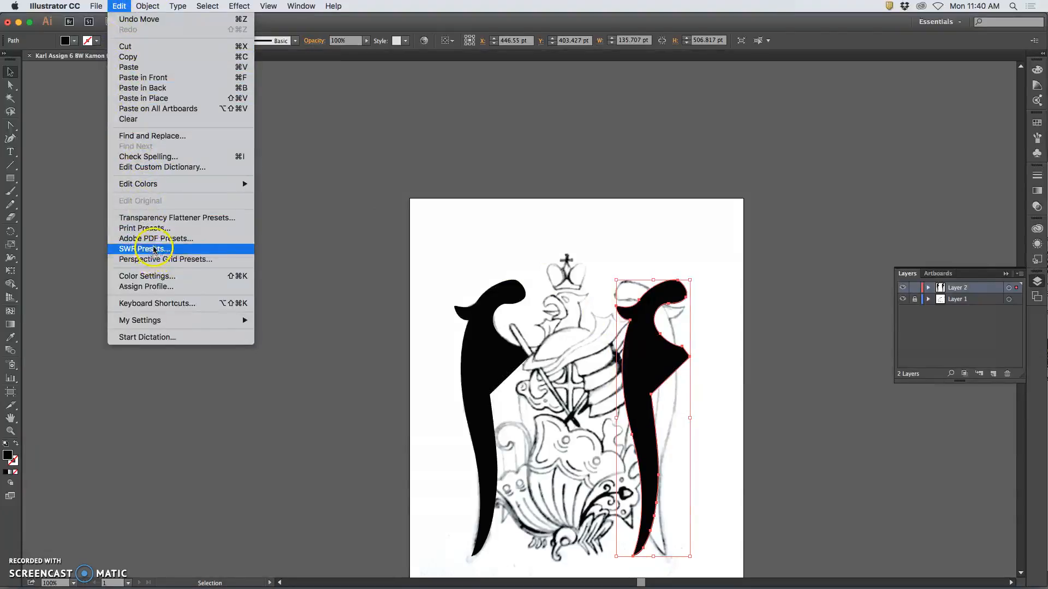
mouse_move(250, 179)
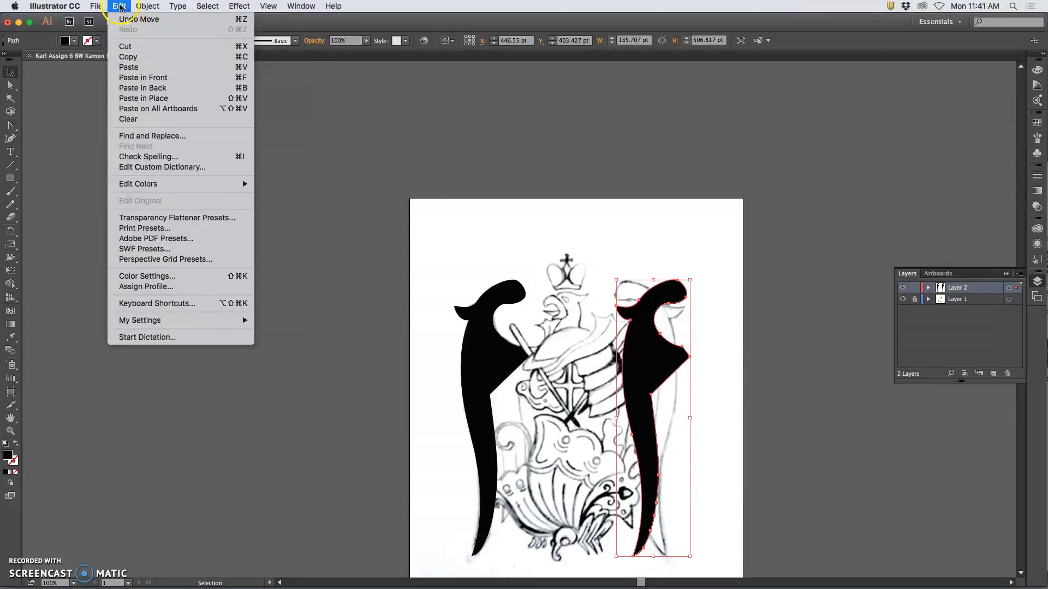
mouse_move(153, 8)
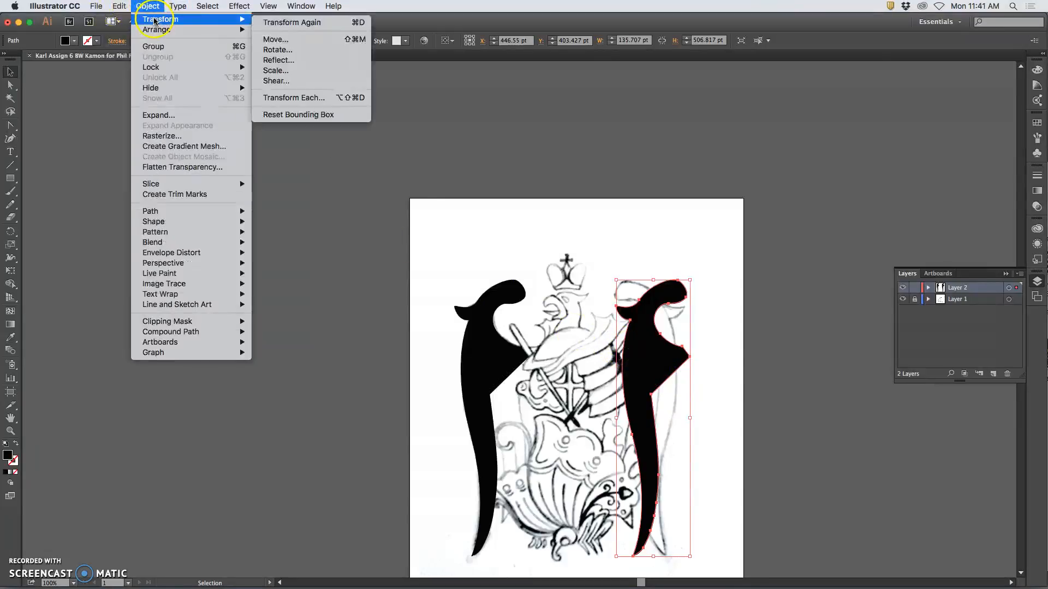
click(274, 61)
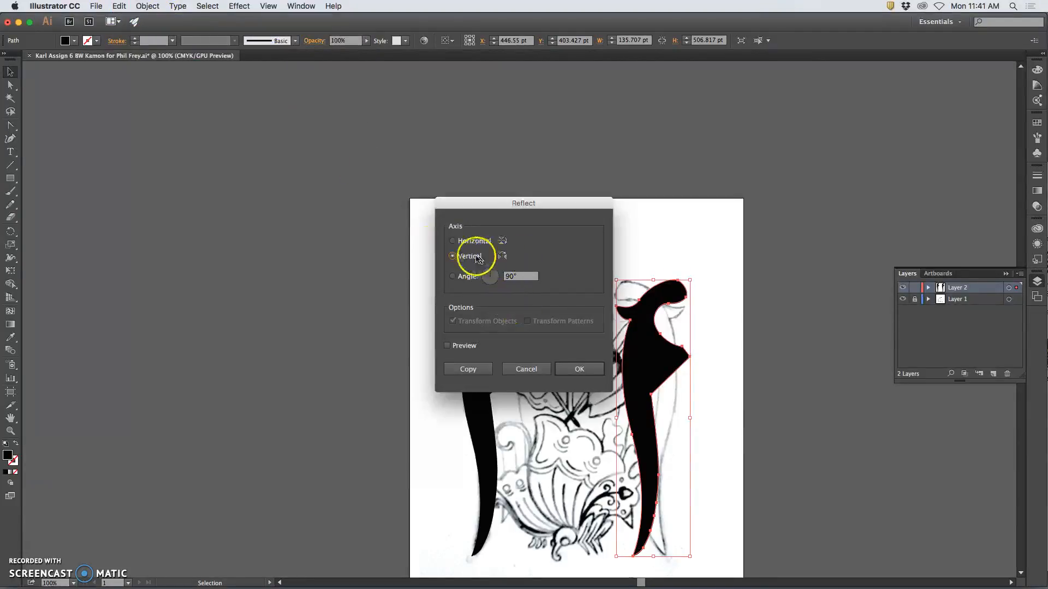
click(580, 368)
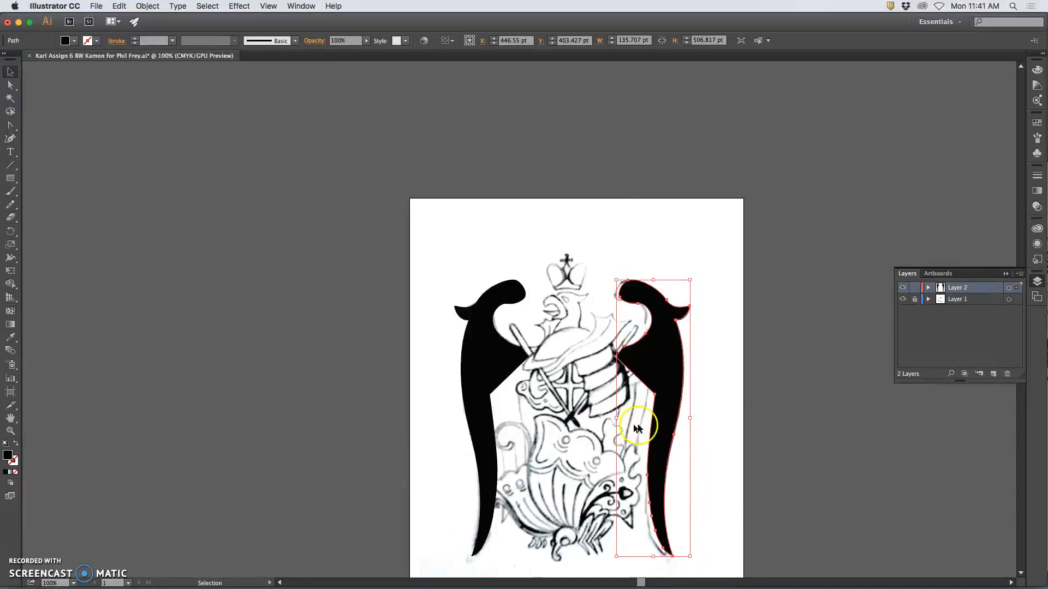
Nudge the mirrored wing left to X 440.55 pt to align it with the sketched right wing, and deselect it.
mouse_move(691, 419)
mouse_down()
mouse_move(552, 420)
mouse_move(709, 418)
mouse_up()
key(Left)
key(Left)
key(Left)
key(Left)
key(Left)
key(Left)
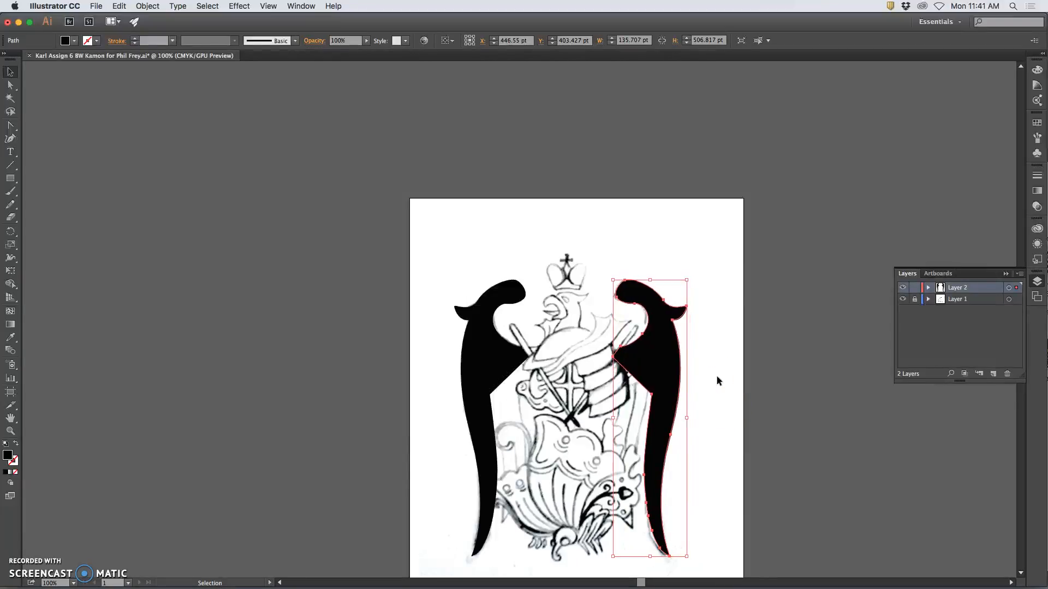
key(Left)
key(Left)
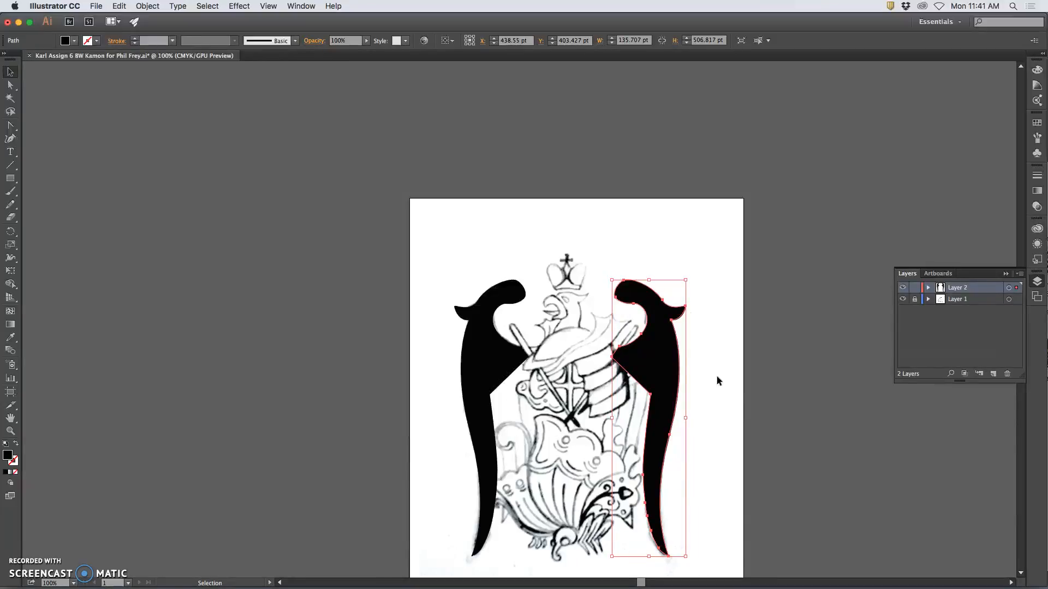
key(Down)
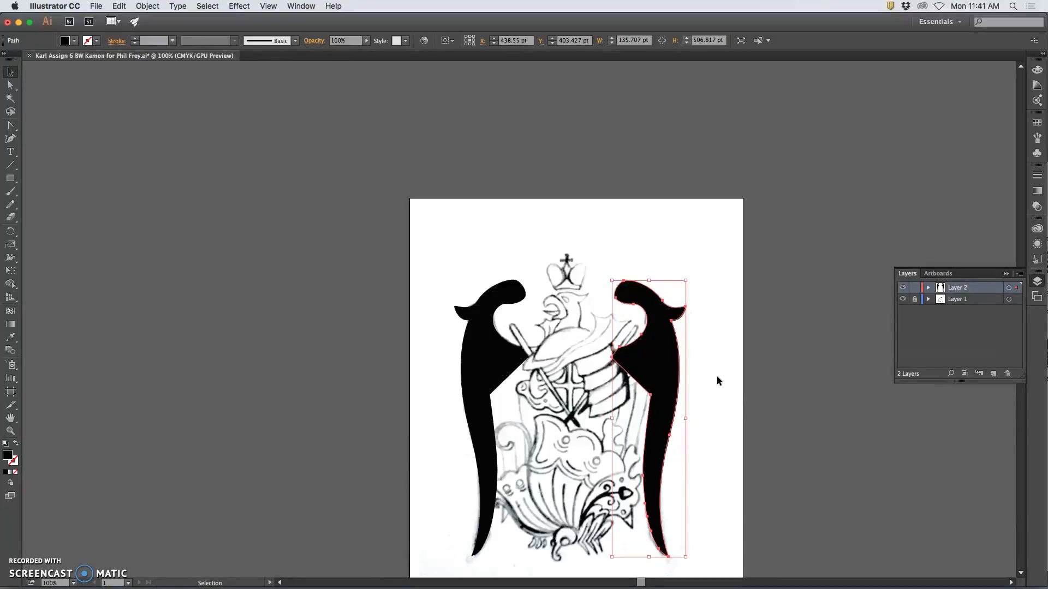
key(Up)
key(Right)
key(Right)
key(Right)
key(Right)
key(Right)
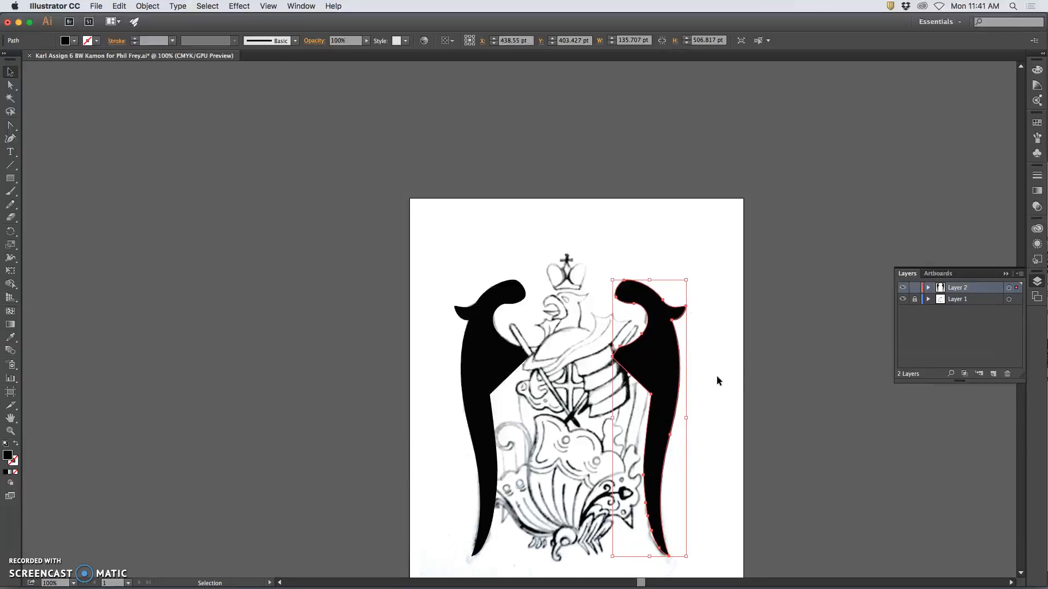
key(Left)
key(Left)
key(Left)
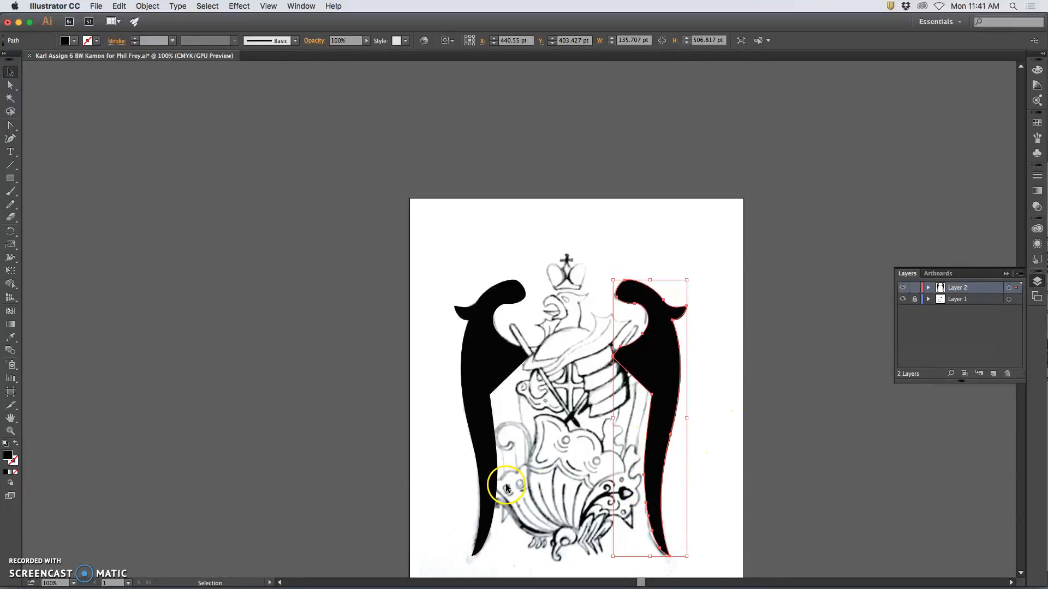
click(717, 398)
Hide the sketch on Layer 1 and expand Layer 2 to list its paths.
scroll(778, 291, down, 5)
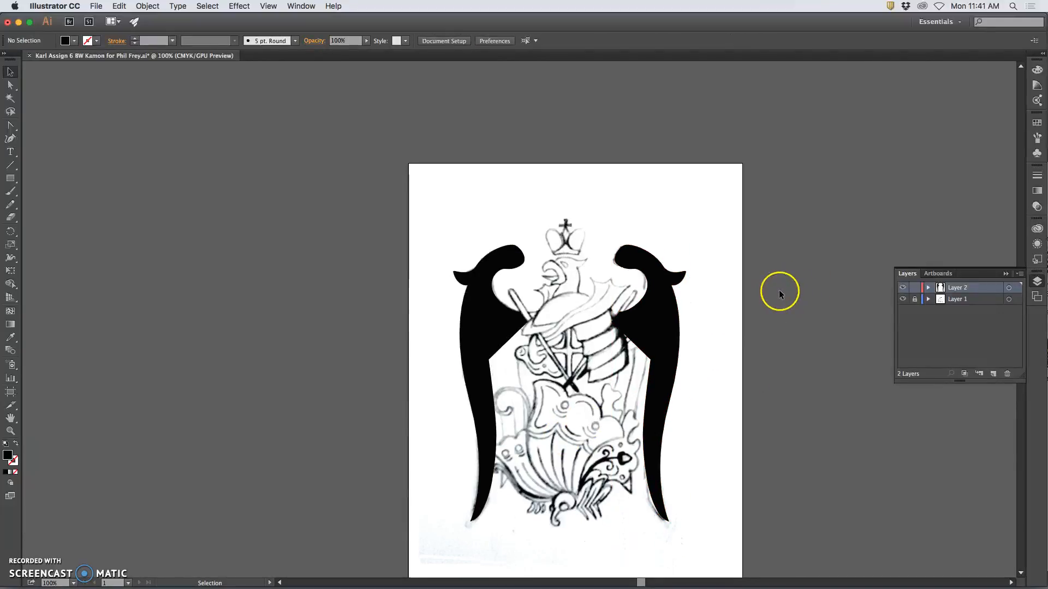
click(904, 299)
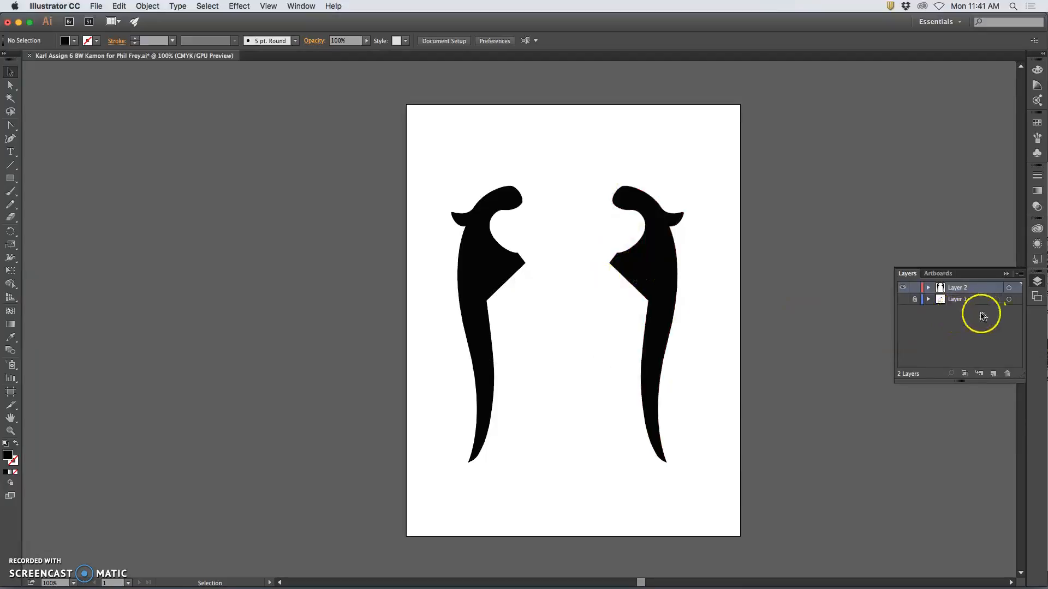
click(927, 288)
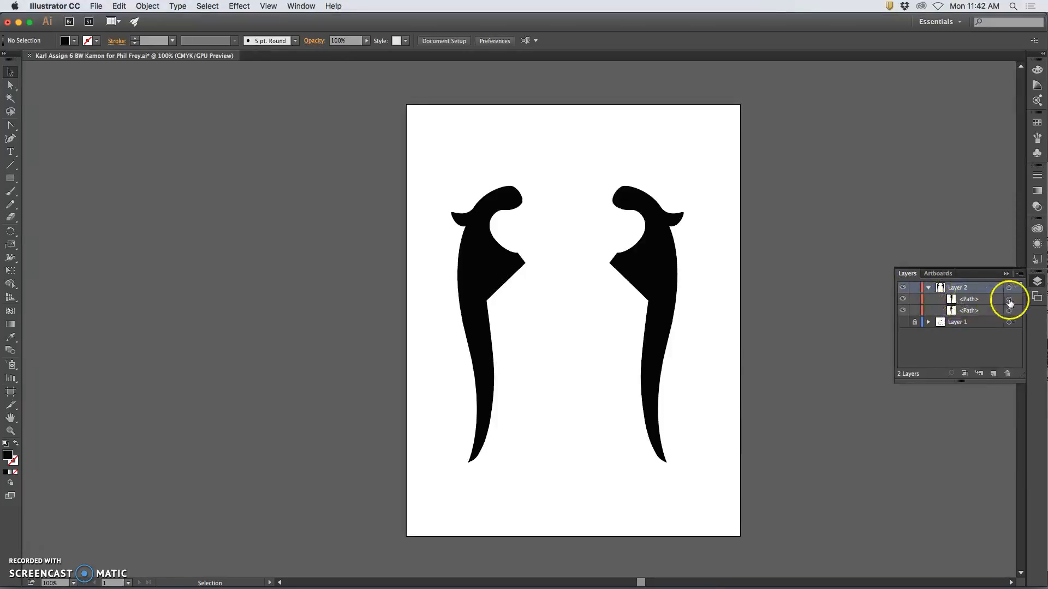
Hide and show each of the two wing paths in Layer 2 to check which wing each one holds.
click(903, 299)
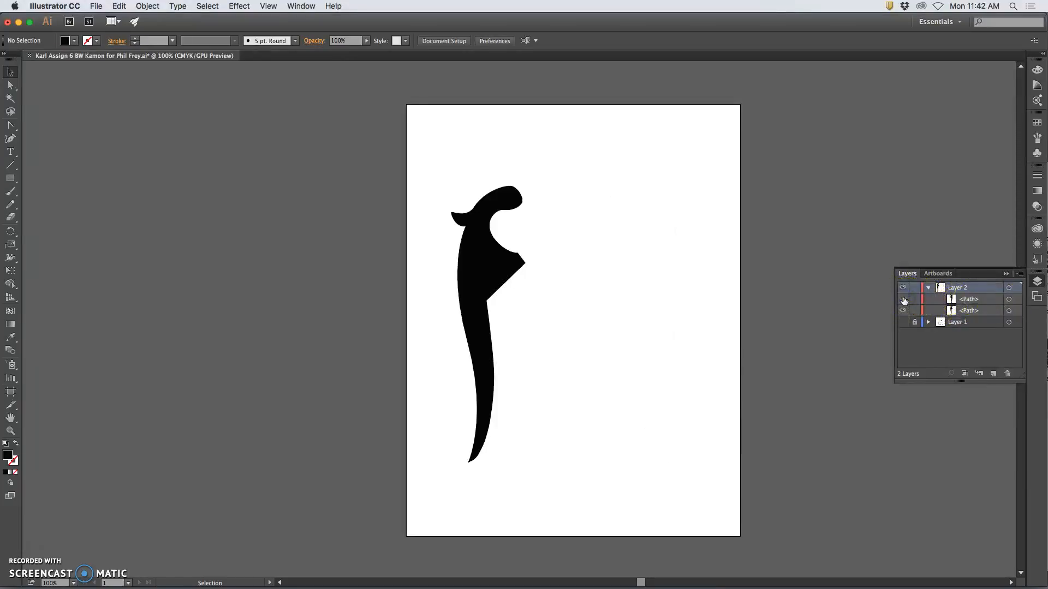
click(903, 299)
click(903, 311)
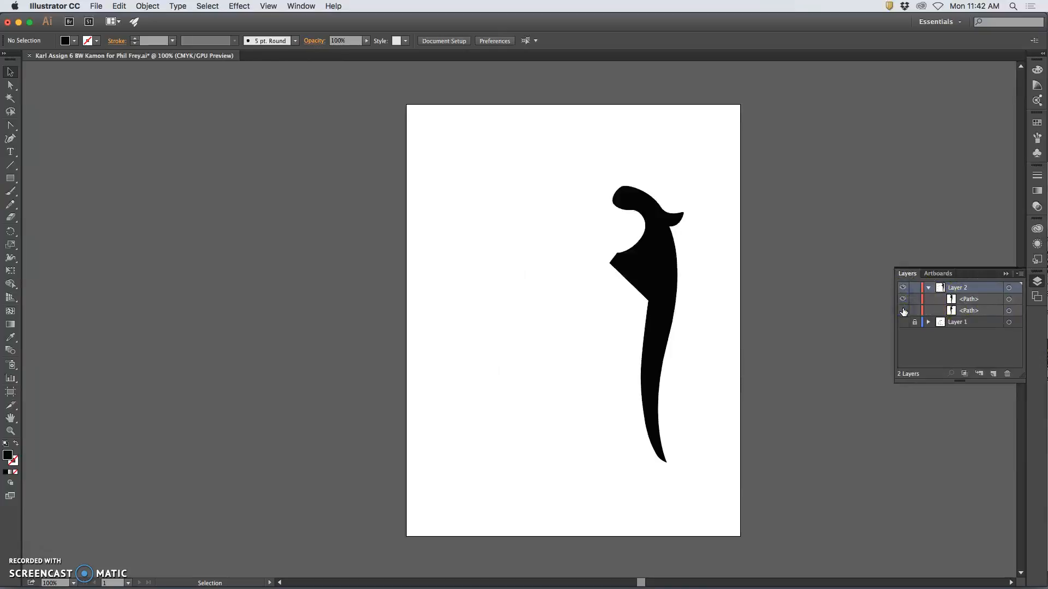
click(903, 310)
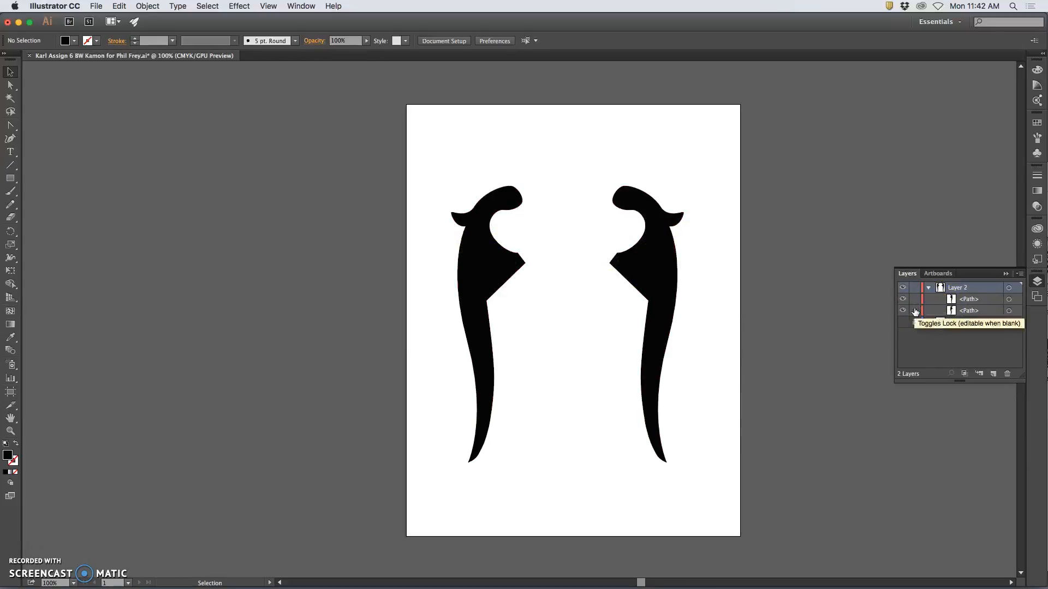
Show the sketch on Layer 1 again, then collapse and lock Layer 2.
click(915, 299)
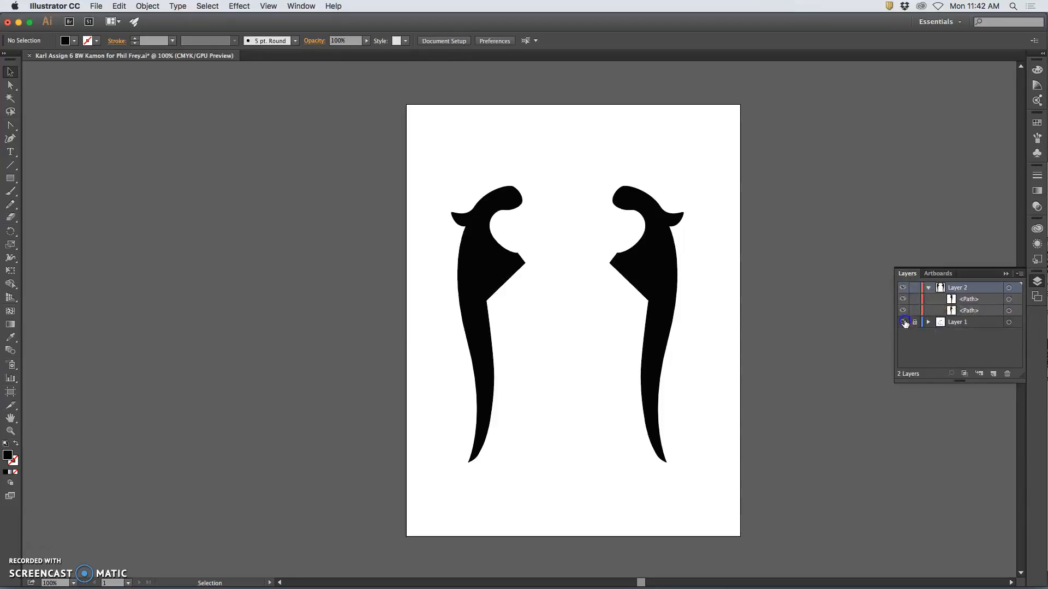
click(903, 322)
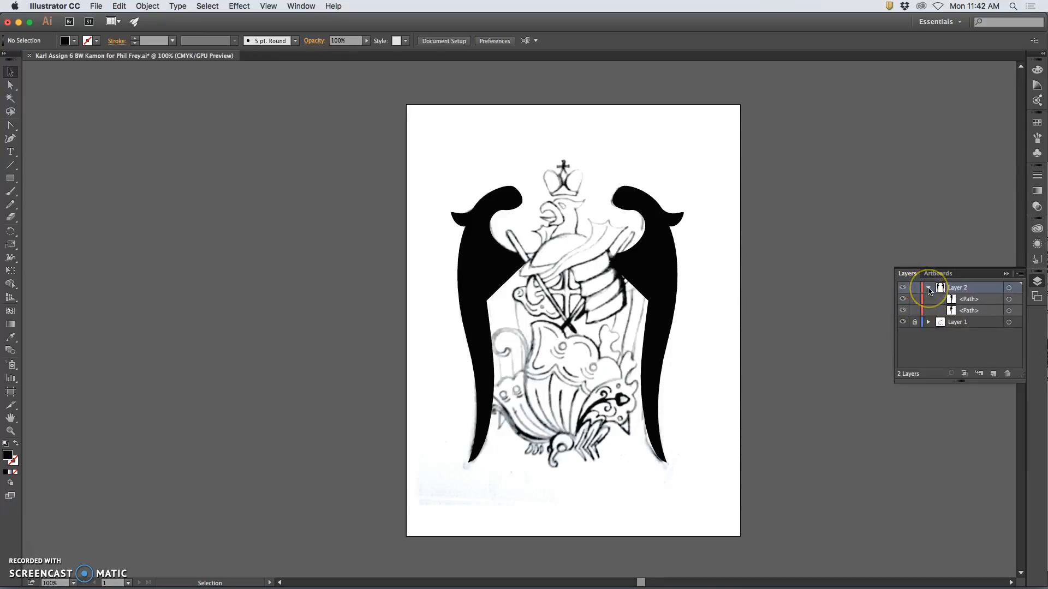
click(928, 288)
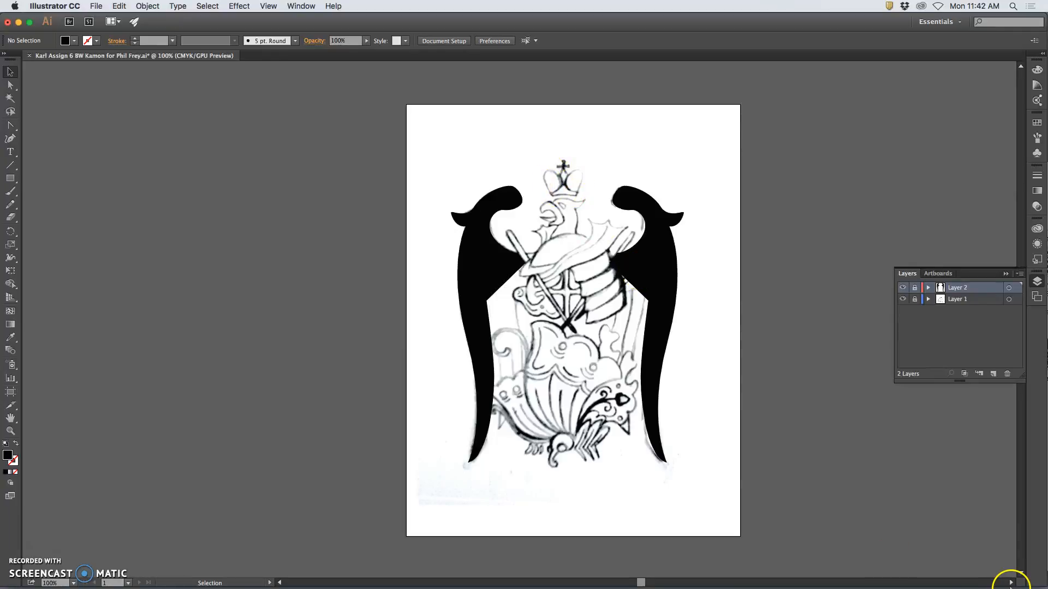
Switch to the Finder folder of family symbol references and move the kamon-samurai image clear of rosenthal-logo.jpg.
mouse_move(1010, 587)
key(ctrl+Up)
click(905, 449)
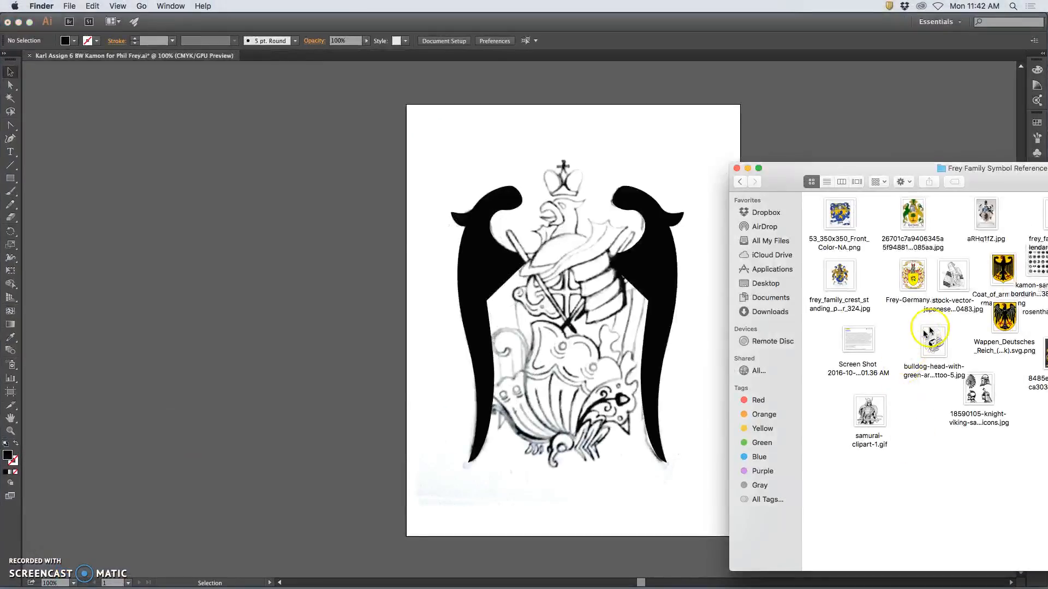
drag(997, 182, 735, 191)
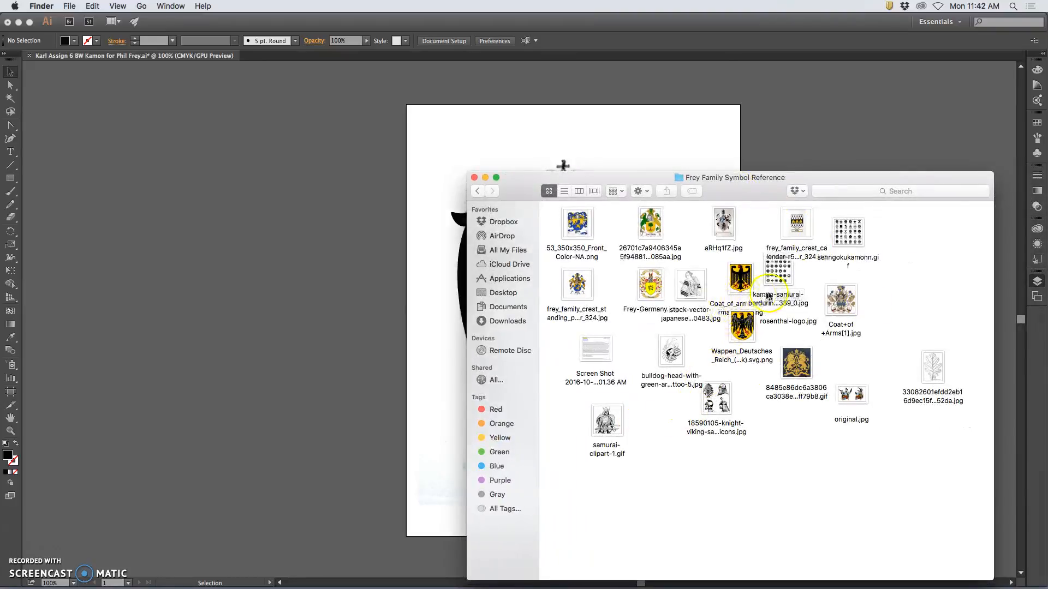
drag(802, 300, 906, 311)
Open rosenthal-logo.jpg in Preview to look at its crown, and close the preview.
click(789, 297)
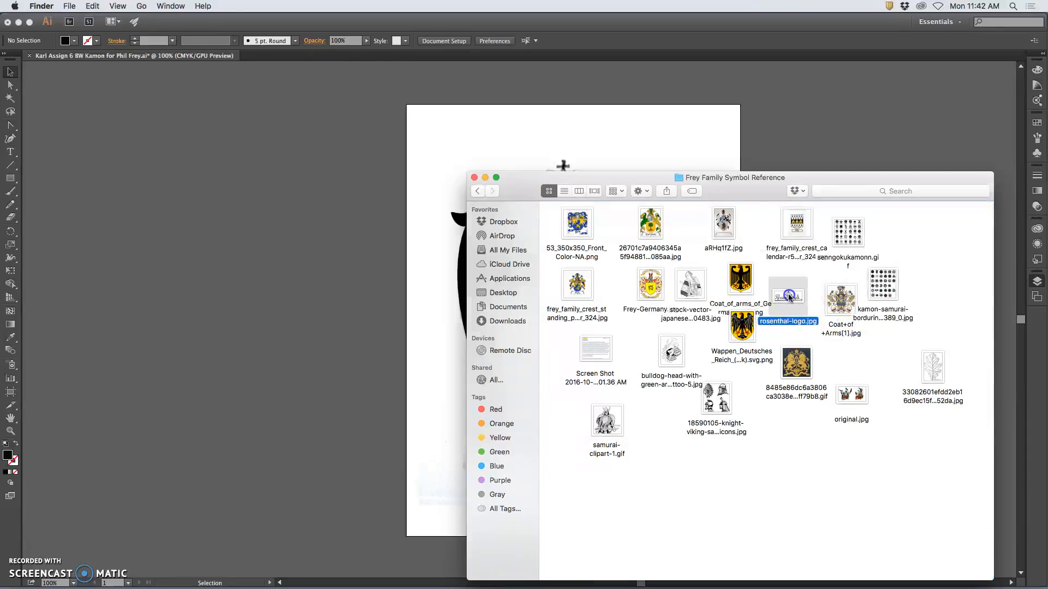
double_click(789, 297)
drag(566, 182, 601, 353)
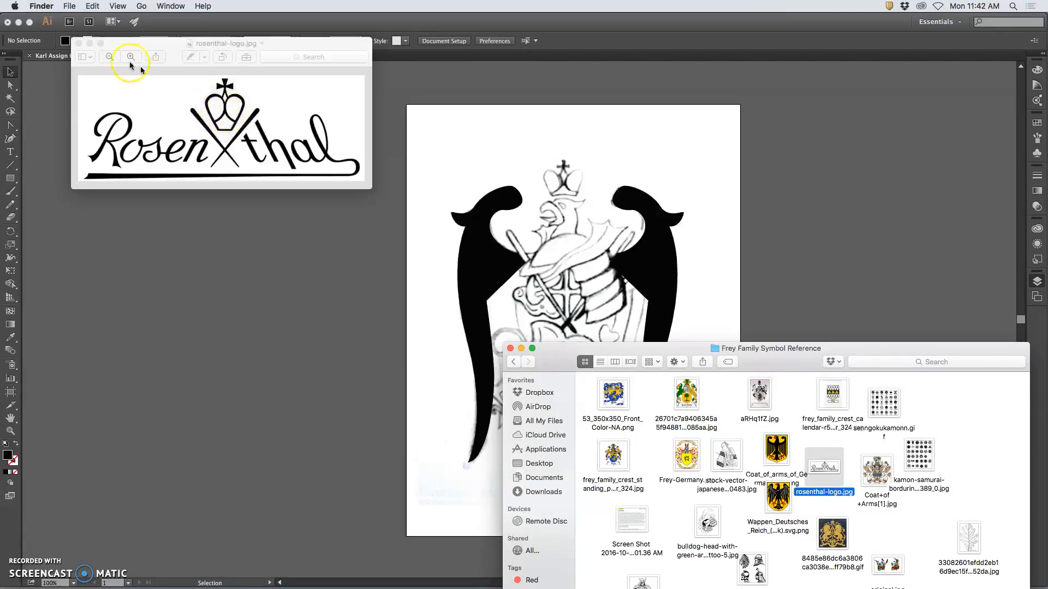
click(78, 42)
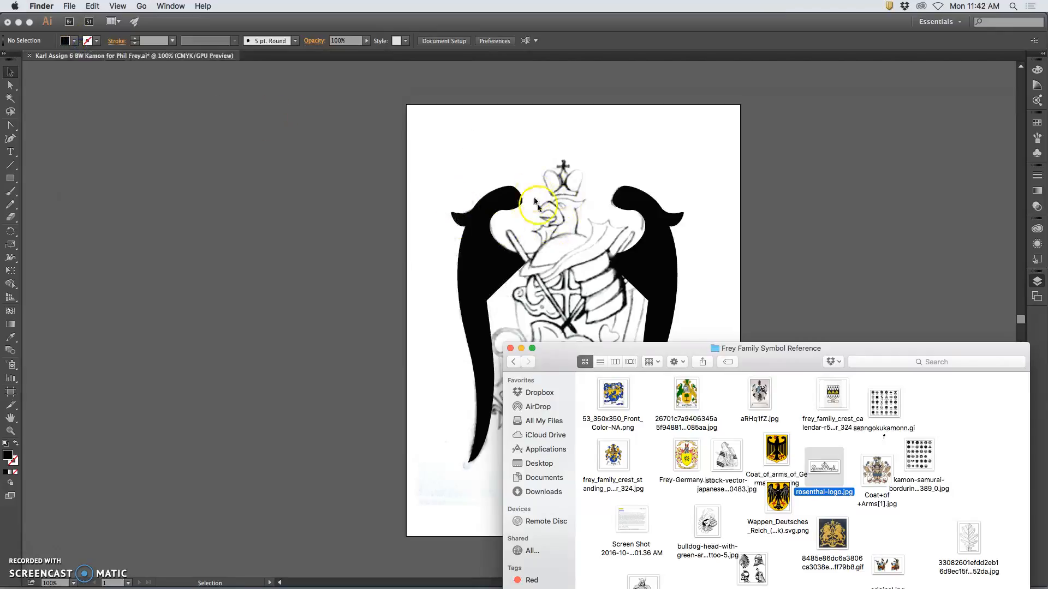
Back in Illustrator, add a new layer above Layer 2 and place rosenthal-logo.jpg from the Finder folder over the artboard's upper part.
click(884, 221)
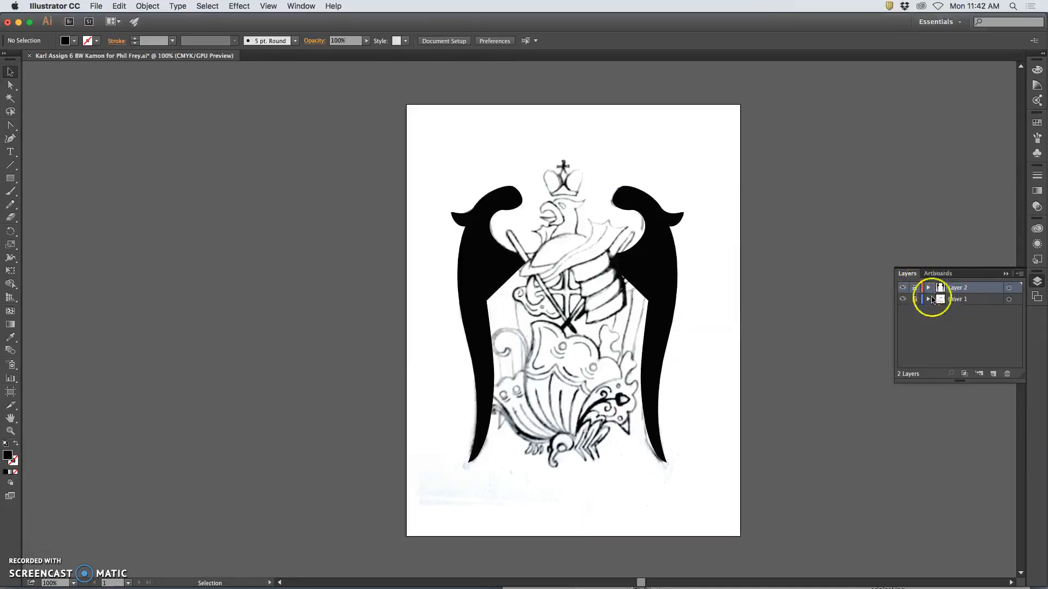
click(993, 374)
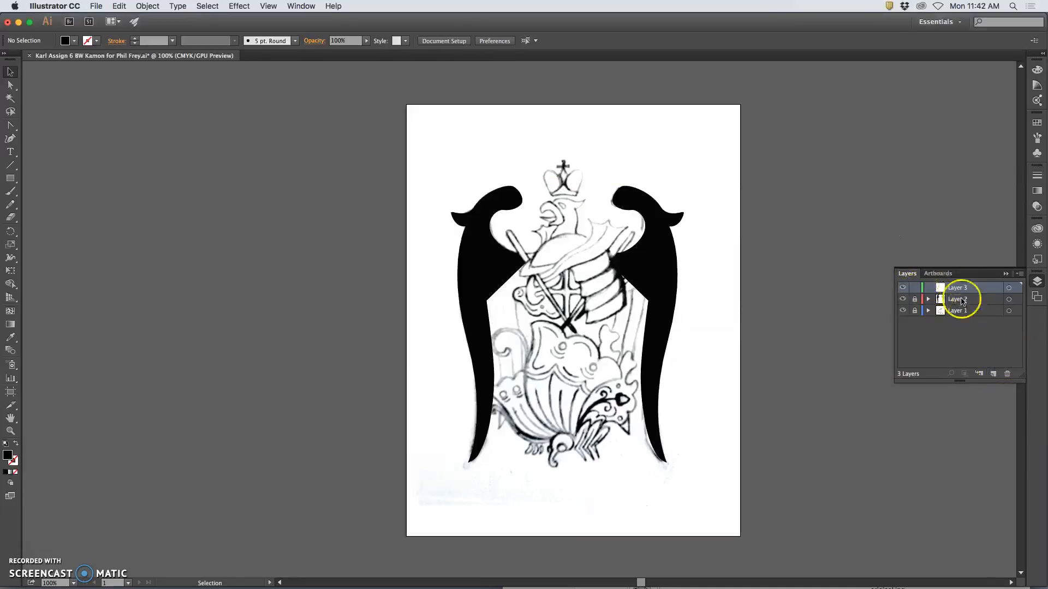
drag(887, 15, 734, 15)
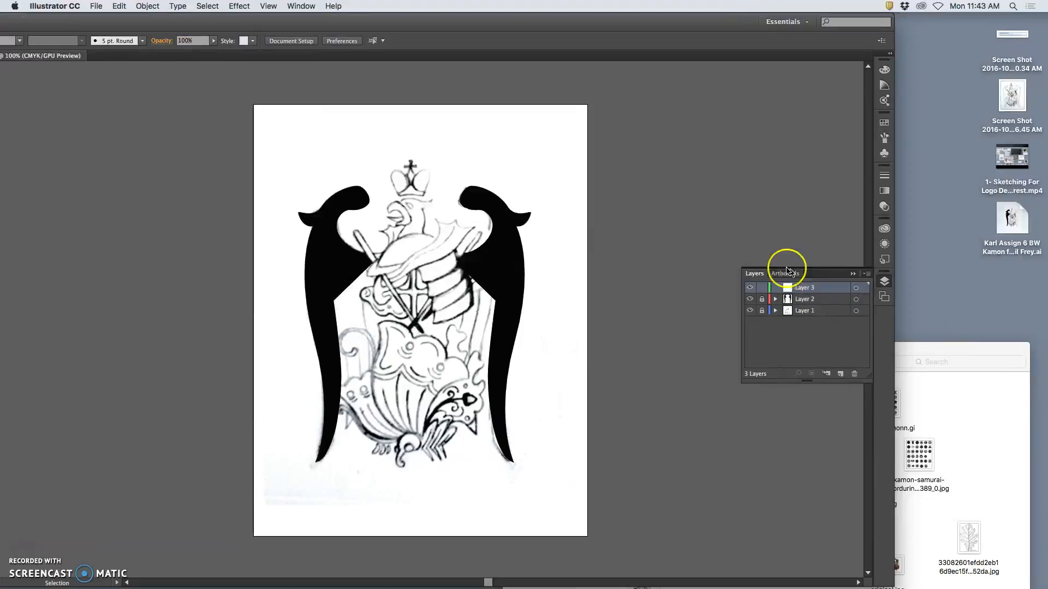
click(959, 447)
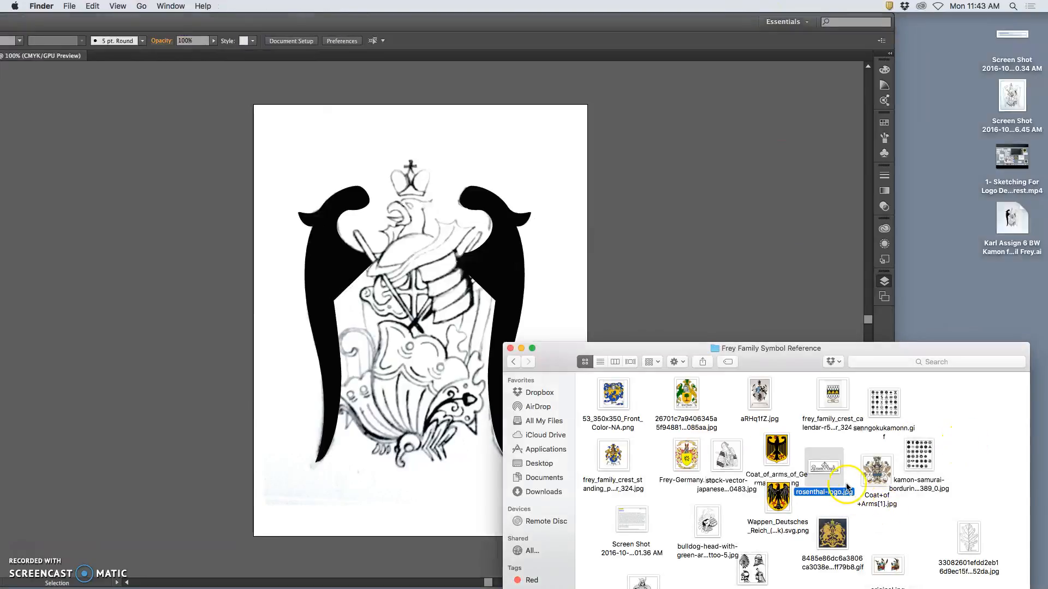
drag(833, 471, 425, 164)
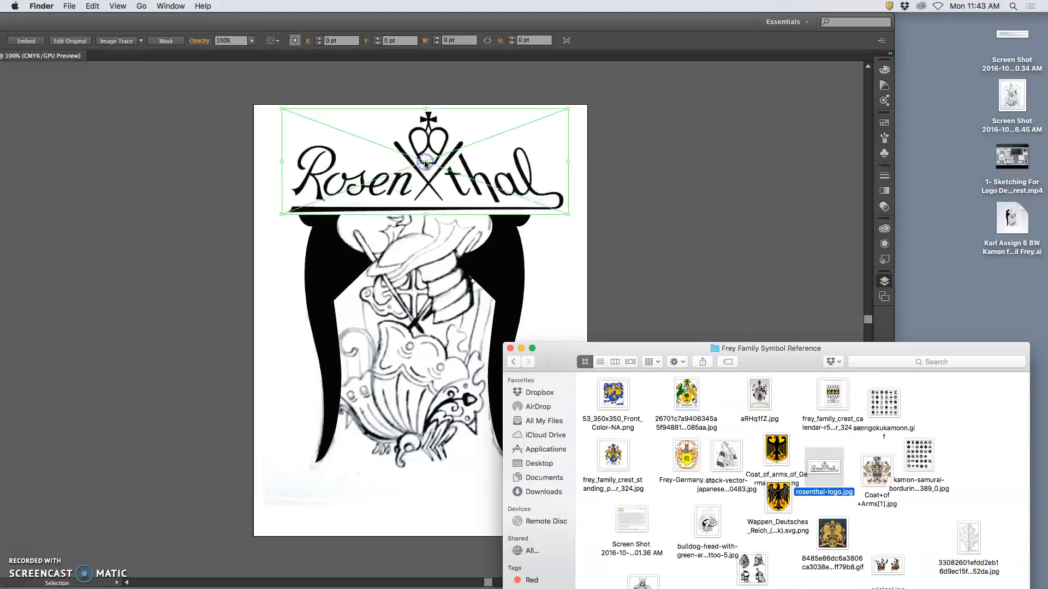
click(432, 144)
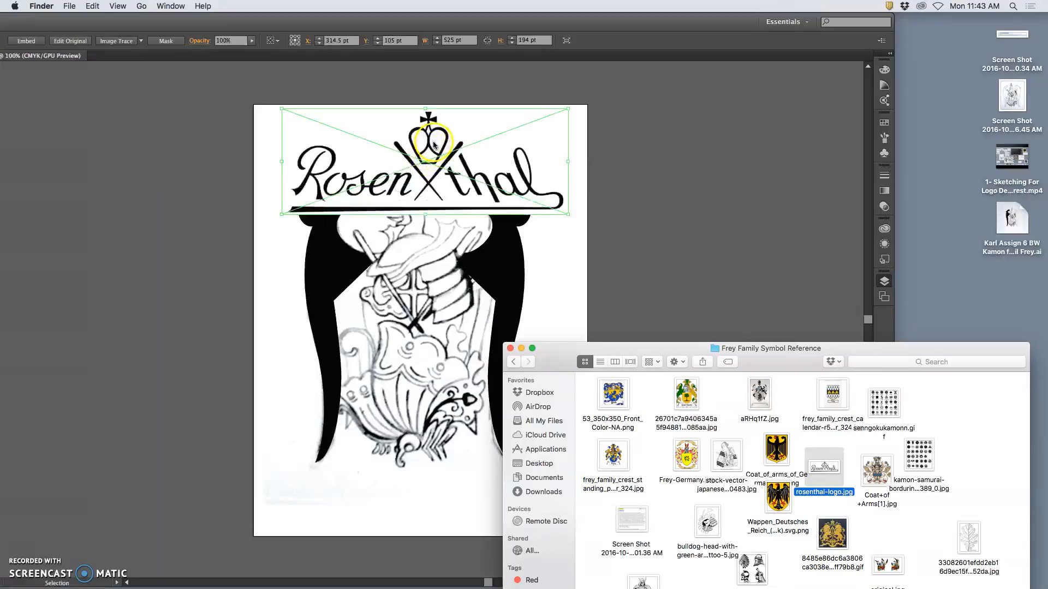
click(427, 151)
drag(481, 22, 632, 20)
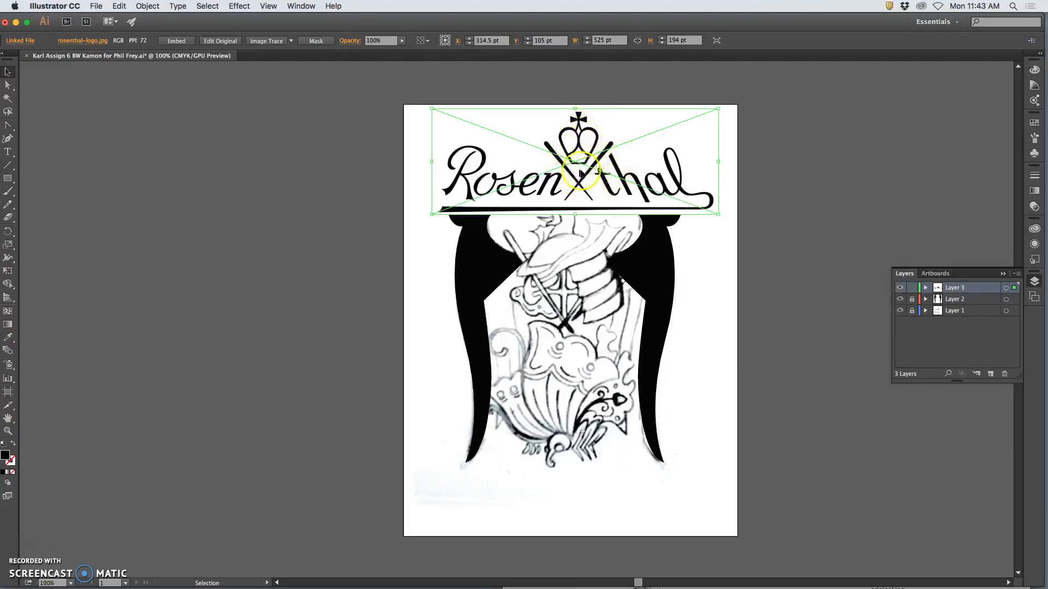
Reopen rosenthal-logo.jpg from the Finder folder in Preview, examine the pixelated edges of its crown up close, and close the preview.
drag(807, 17, 669, 18)
click(1015, 428)
click(853, 482)
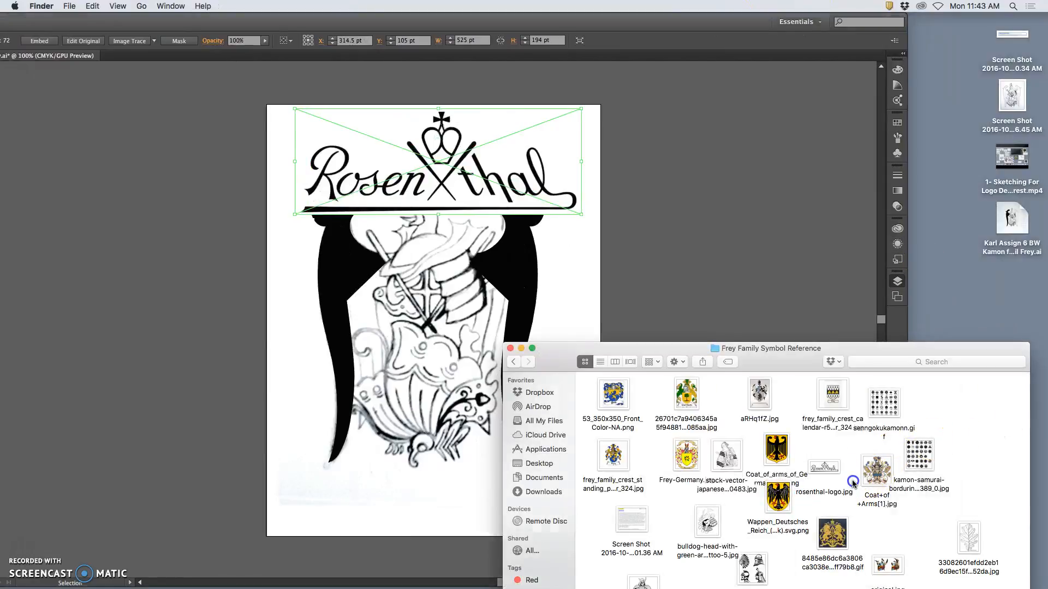
double_click(830, 468)
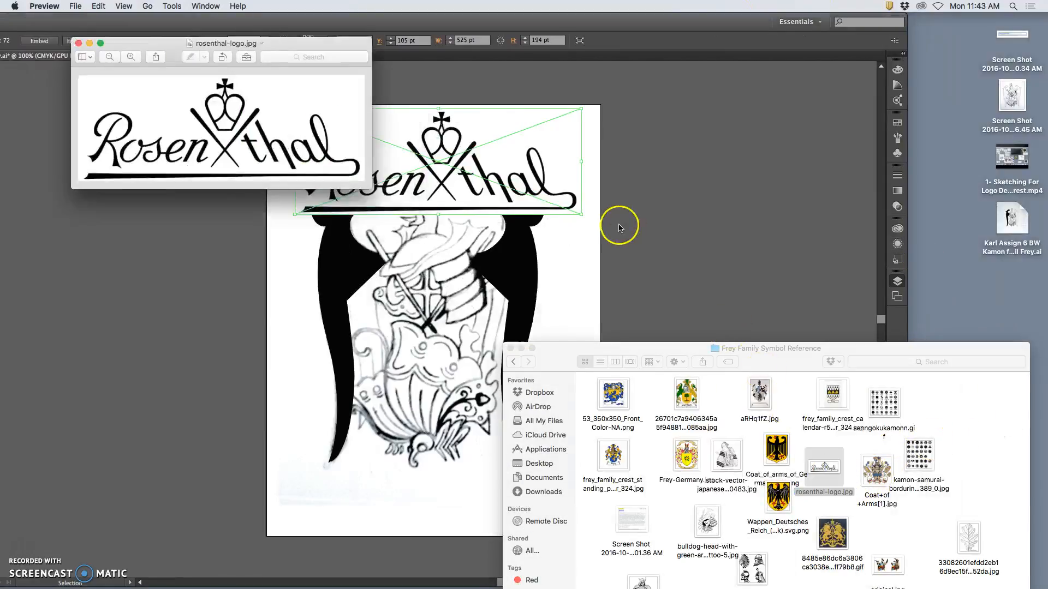
key(super+equal)
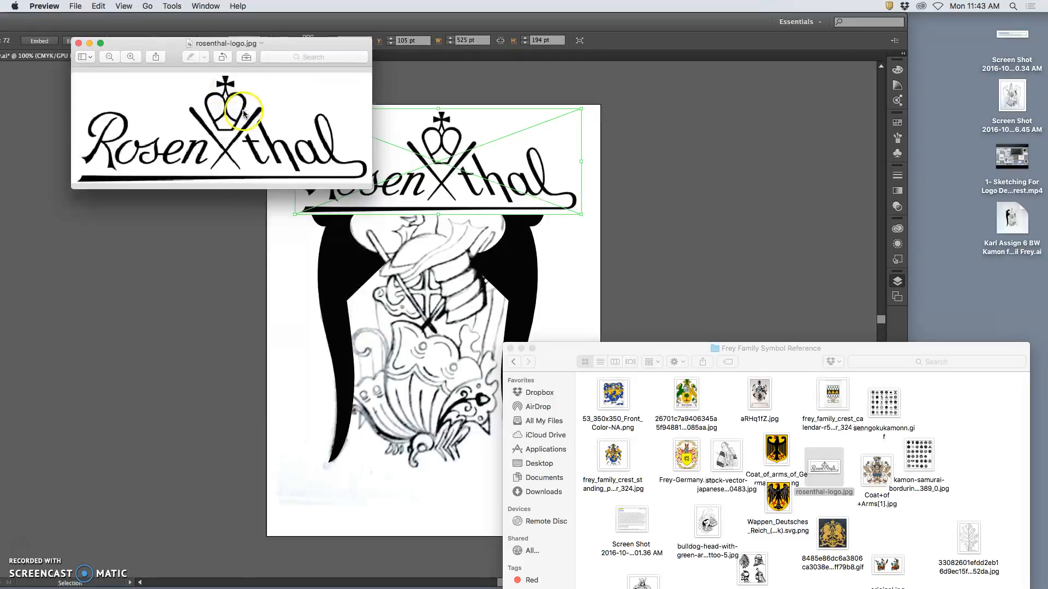
key(super+equal)
key(super+equal)
key(super+equal)
key(super+equal)
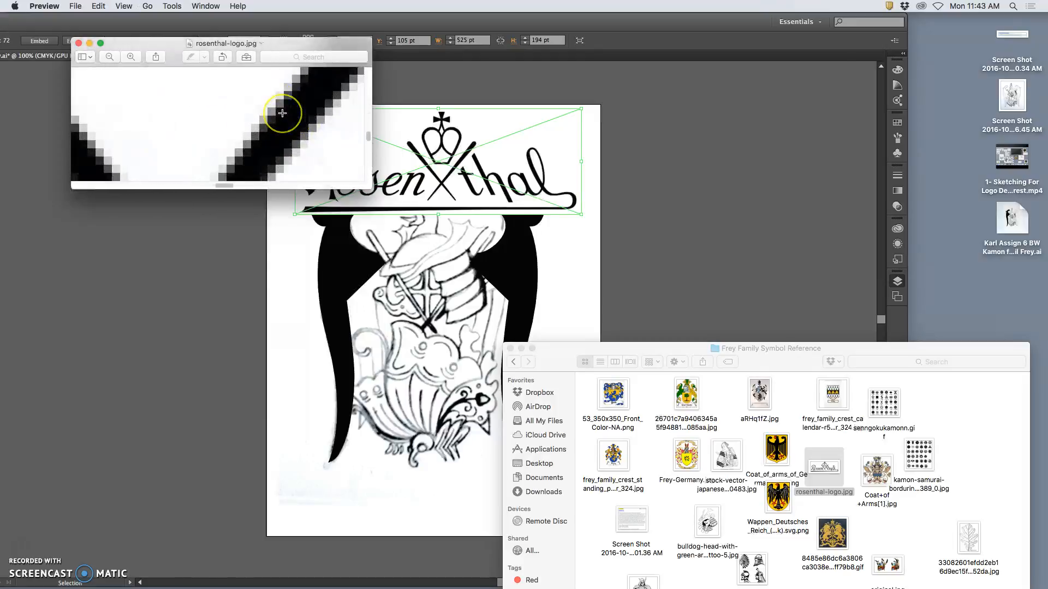
key(super+minus)
key(super+minus)
key(super+minus)
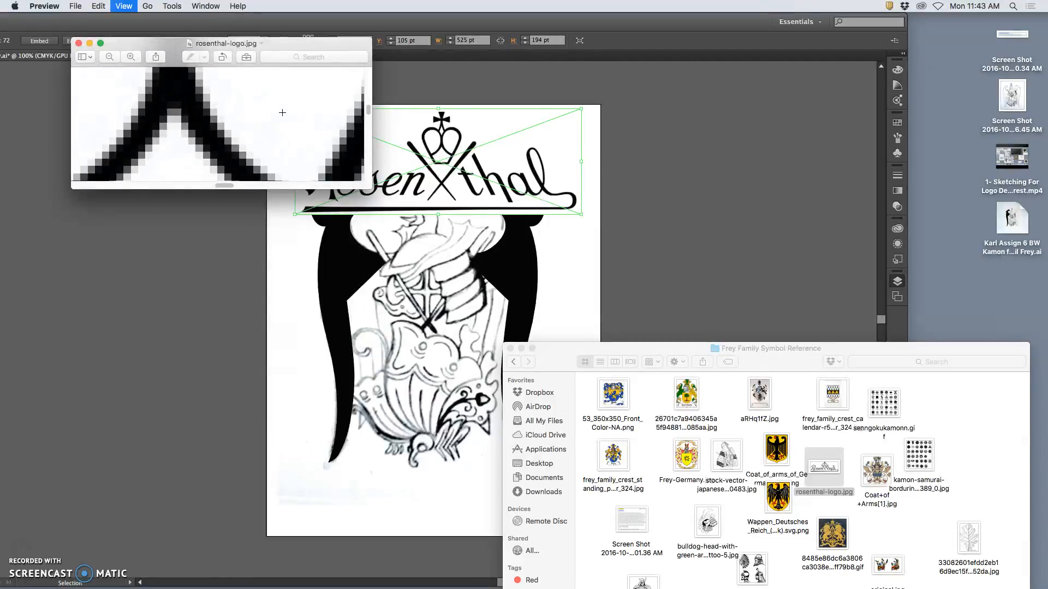
key(super+minus)
key(super+minus)
key(super+minus)
key(super+minus)
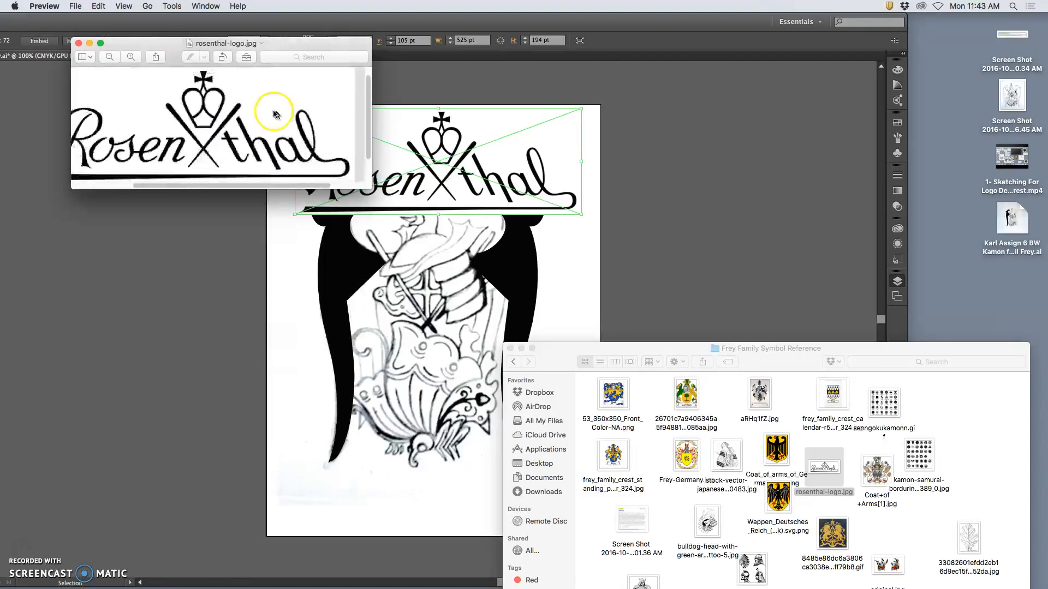
click(78, 43)
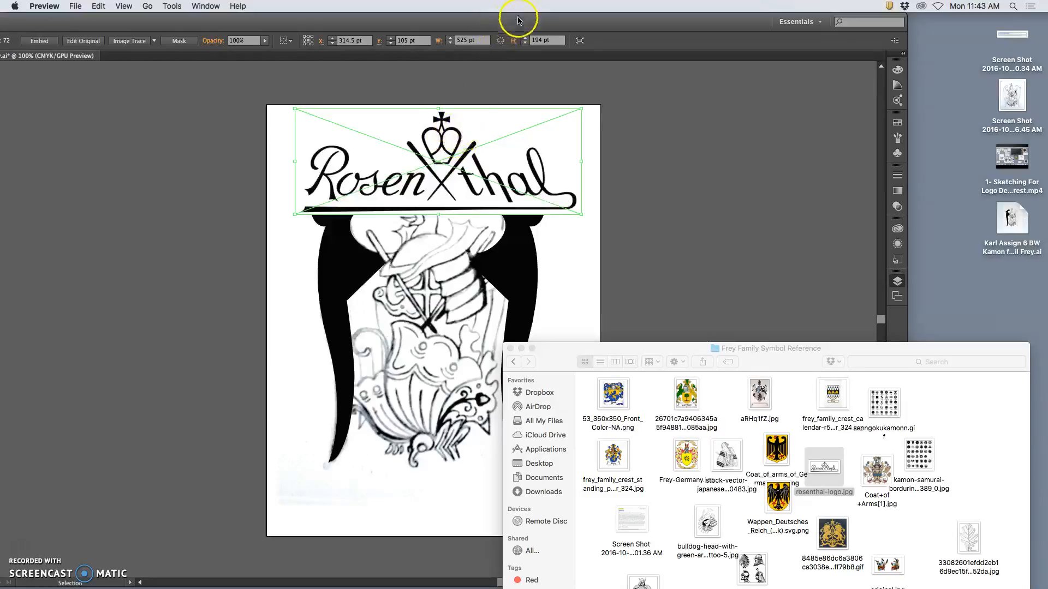
Return to Illustrator and image-trace the placed Rosenthal logo with the Black and White Logo preset.
click(544, 24)
drag(546, 24, 681, 7)
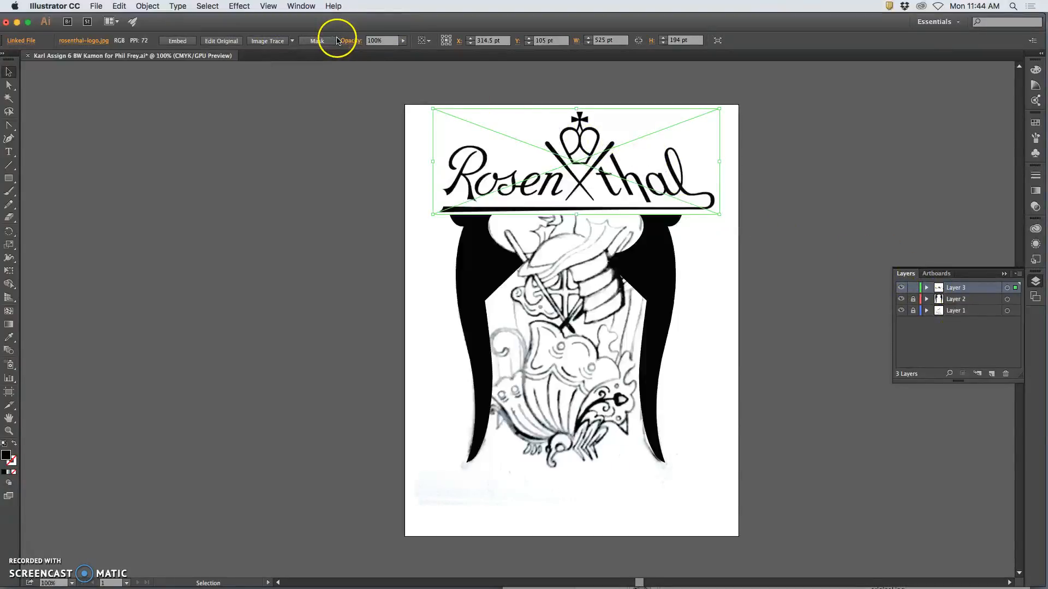
click(292, 41)
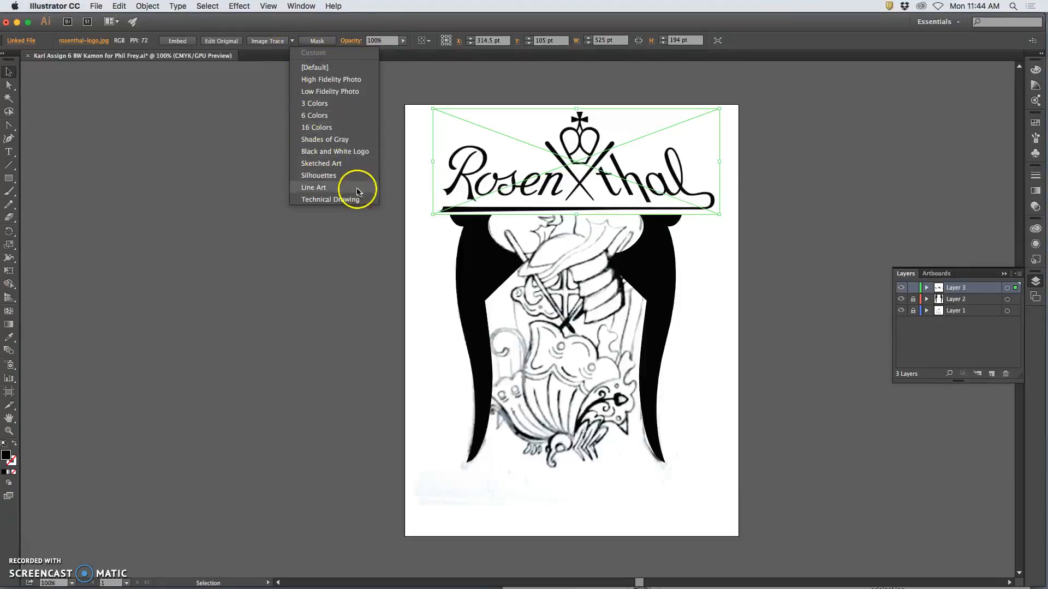
click(332, 153)
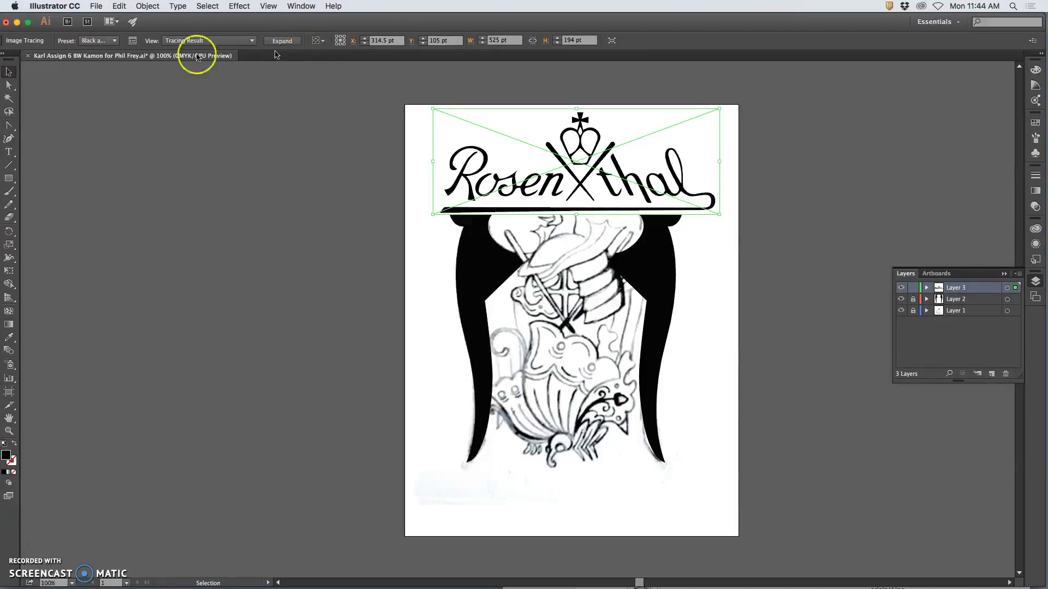
Show the advanced Image Trace settings and turn on Ignore White for the traced logo.
click(132, 41)
drag(790, 72, 860, 74)
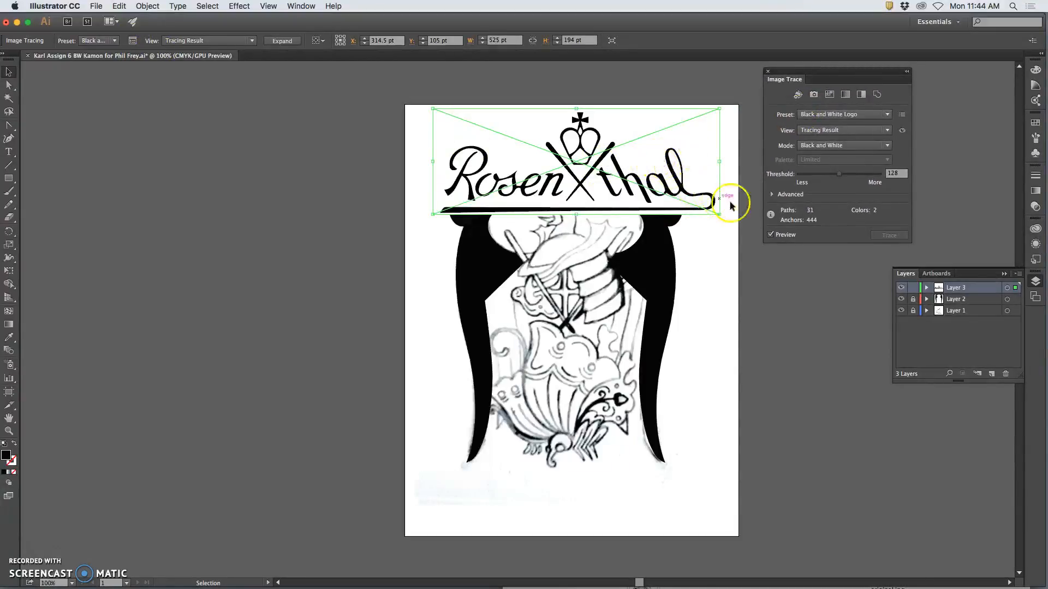
click(771, 195)
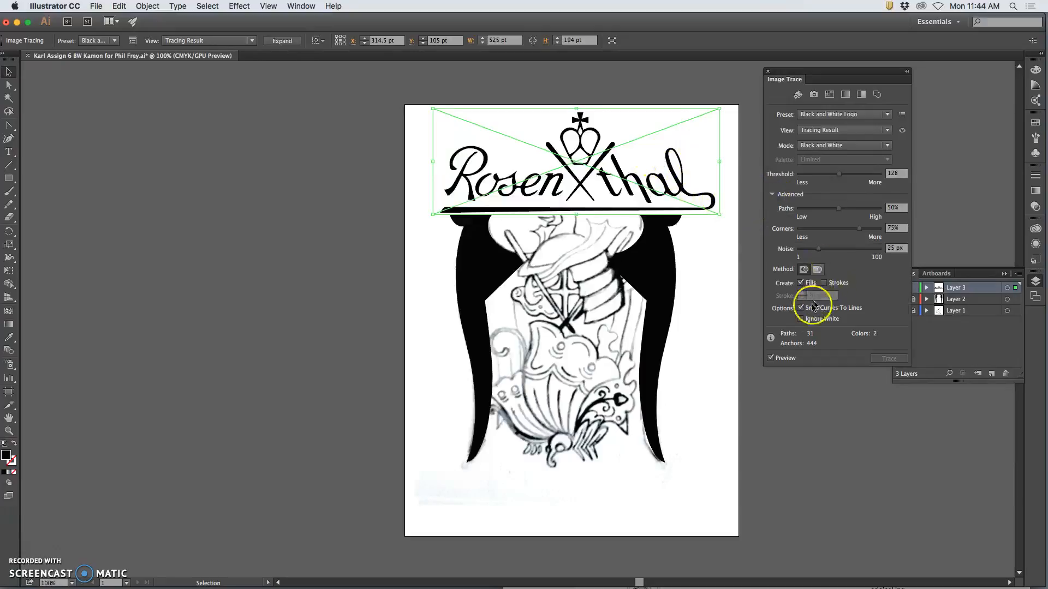
click(805, 322)
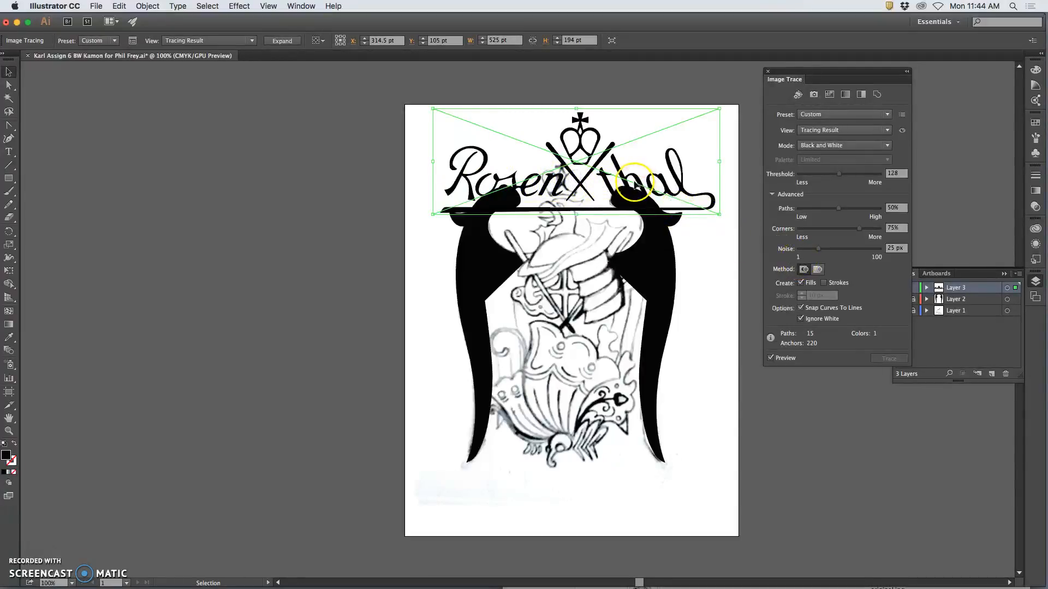
Examine the traced crown's edges and corners closely, up to 1600% magnification.
key(super+plus)
key(super+plus)
scroll(576, 161, up, 6)
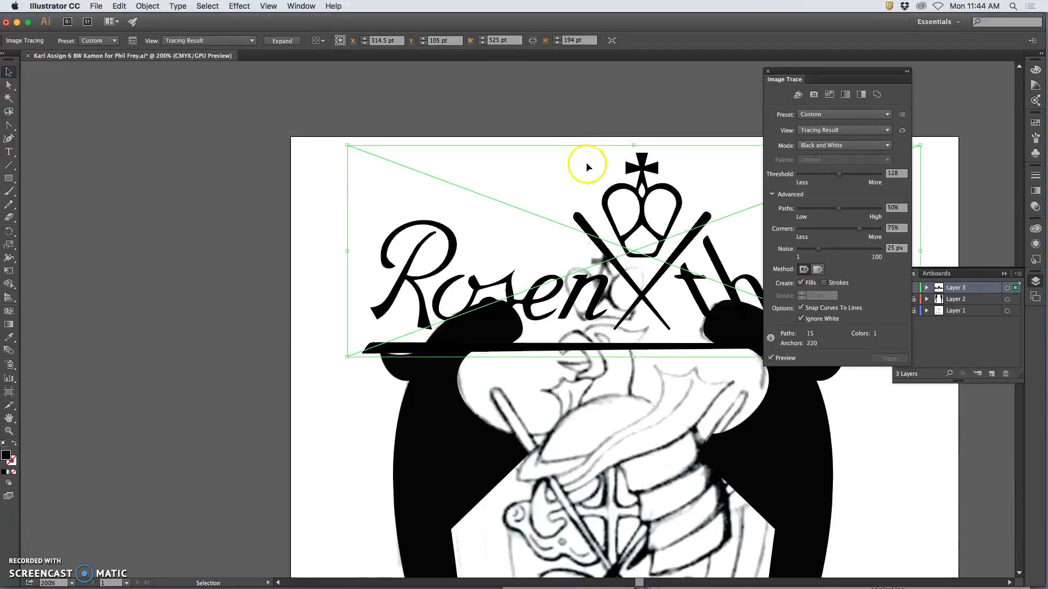
scroll(588, 166, right, 5)
key(super+plus)
key(super+plus)
scroll(595, 176, up, 3)
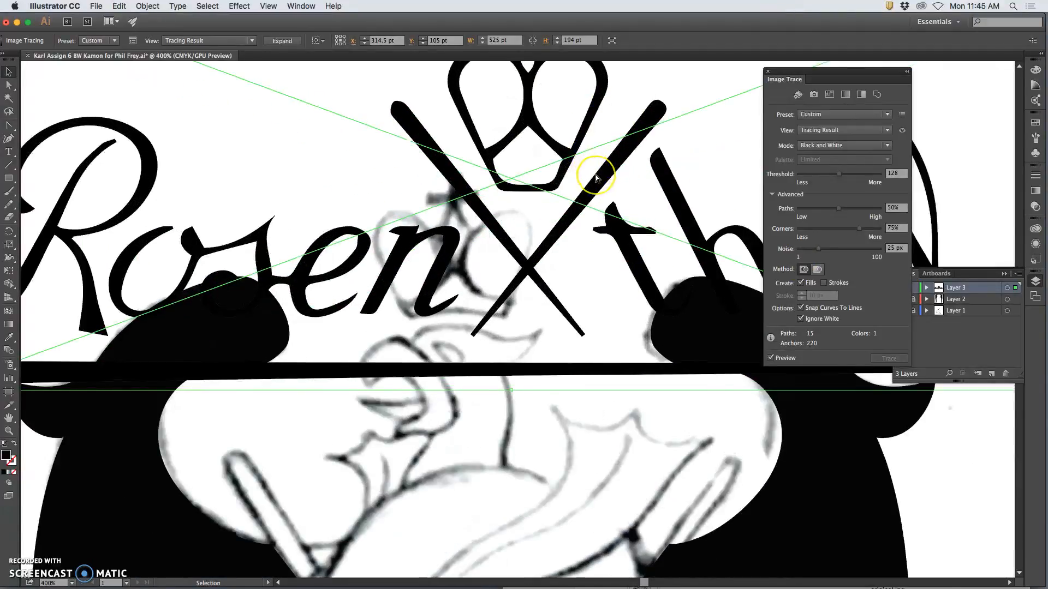
key(super+plus)
scroll(595, 175, up, 3)
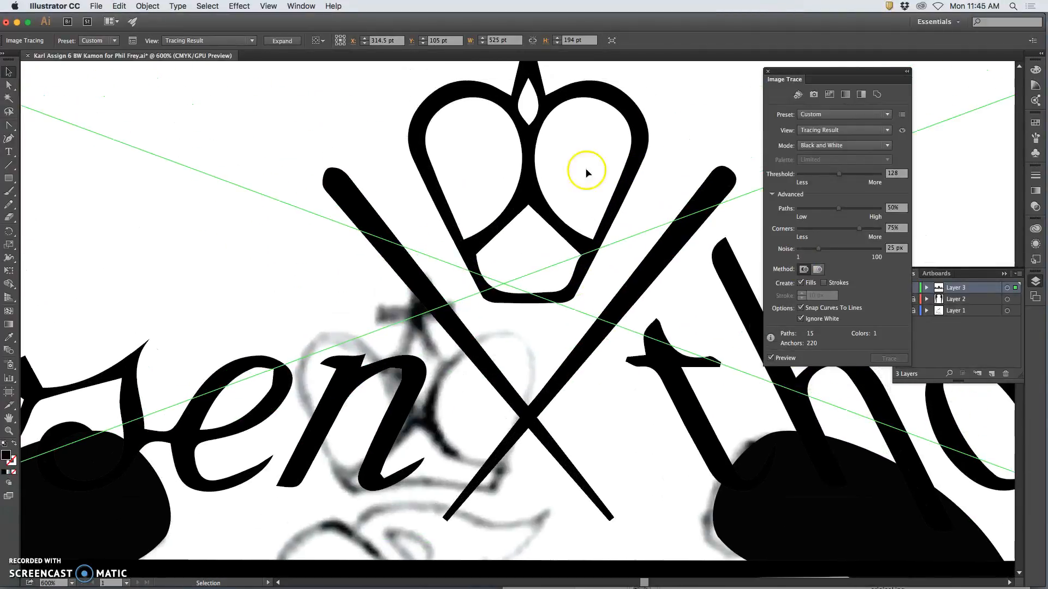
key(super+plus)
key(super+plus)
key(super+plus)
scroll(581, 169, up, 8)
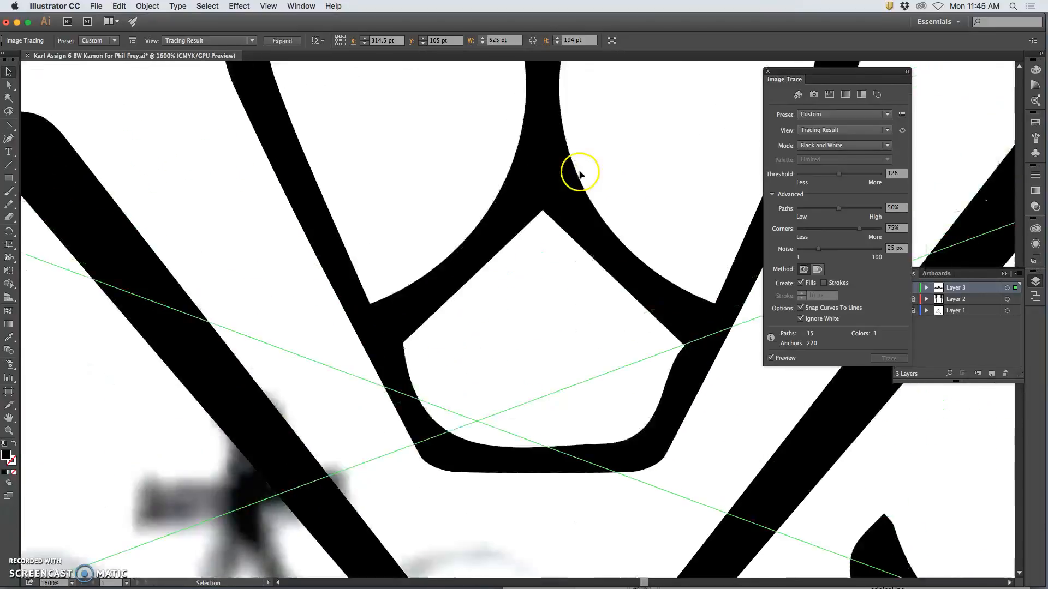
Examine the traced crown's arches and cross, and the whole traced logo over the crest sketch.
key(super+minus)
scroll(580, 174, up, 5)
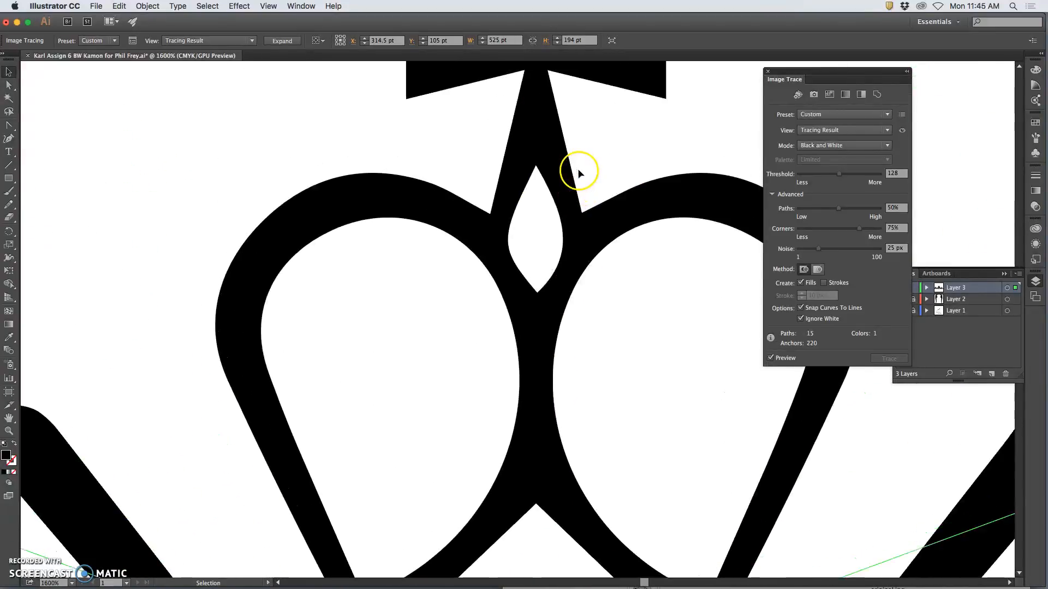
key(super+minus)
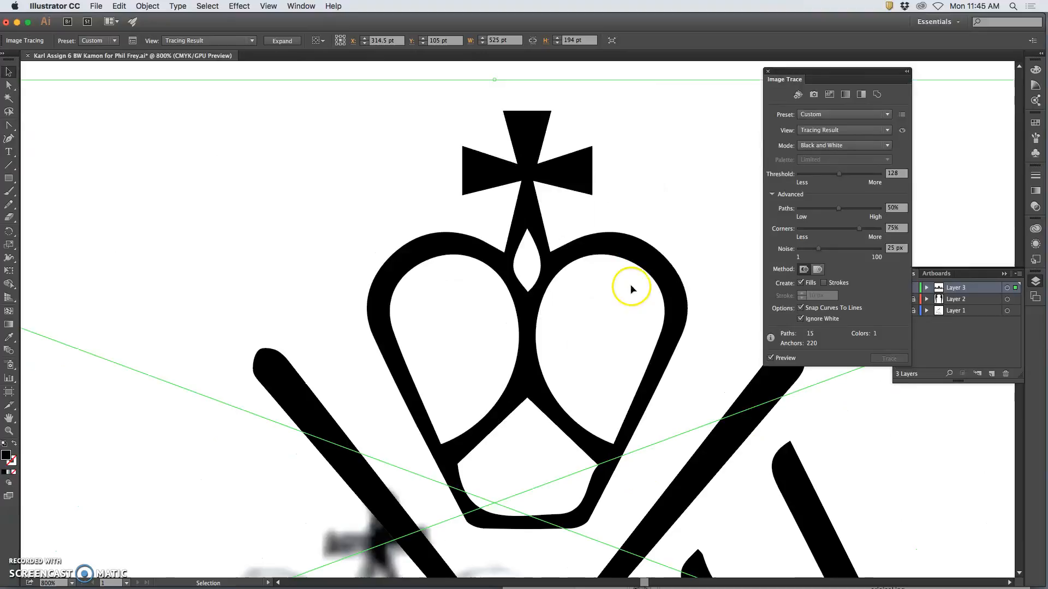
scroll(580, 263, down, 3)
scroll(580, 263, down, 10)
scroll(580, 262, up, 5)
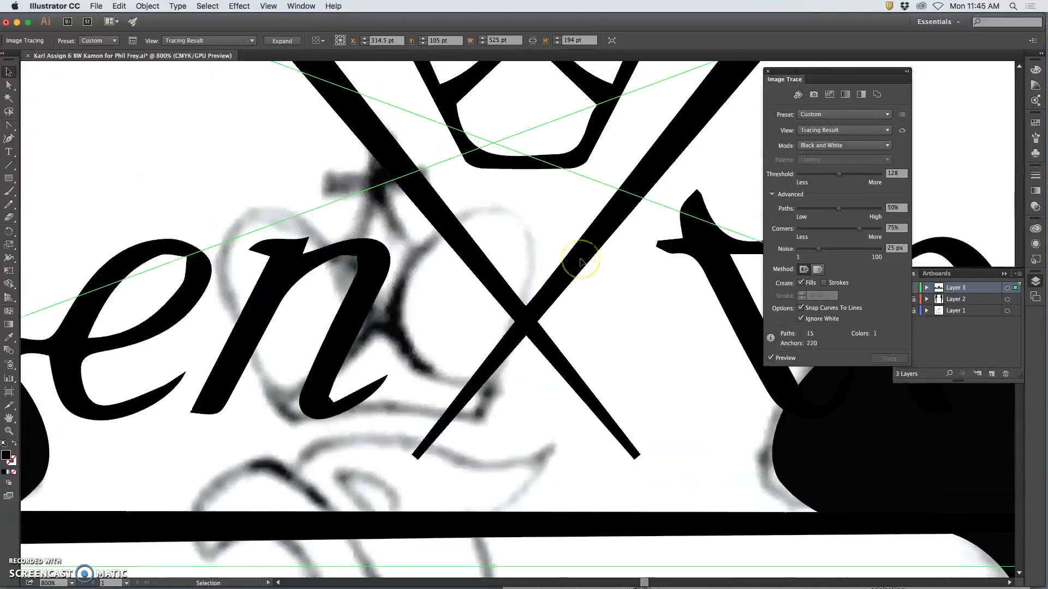
key(super+minus)
key(super+minus)
key(super+minus)
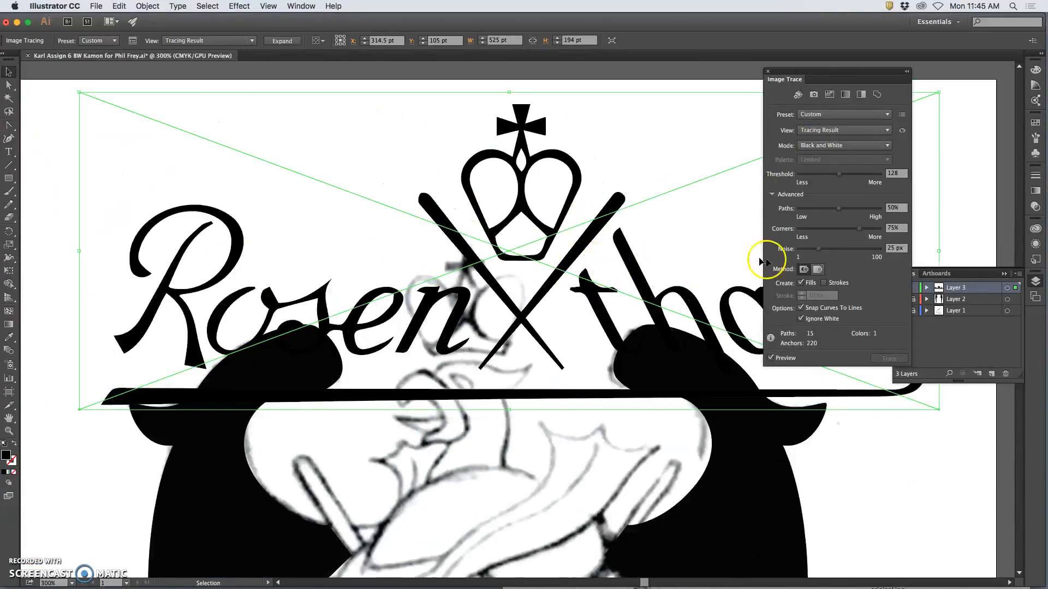
Set the logo trace's Paths to 97% and its Threshold to 216, trying lower and higher thresholds along the way.
click(839, 213)
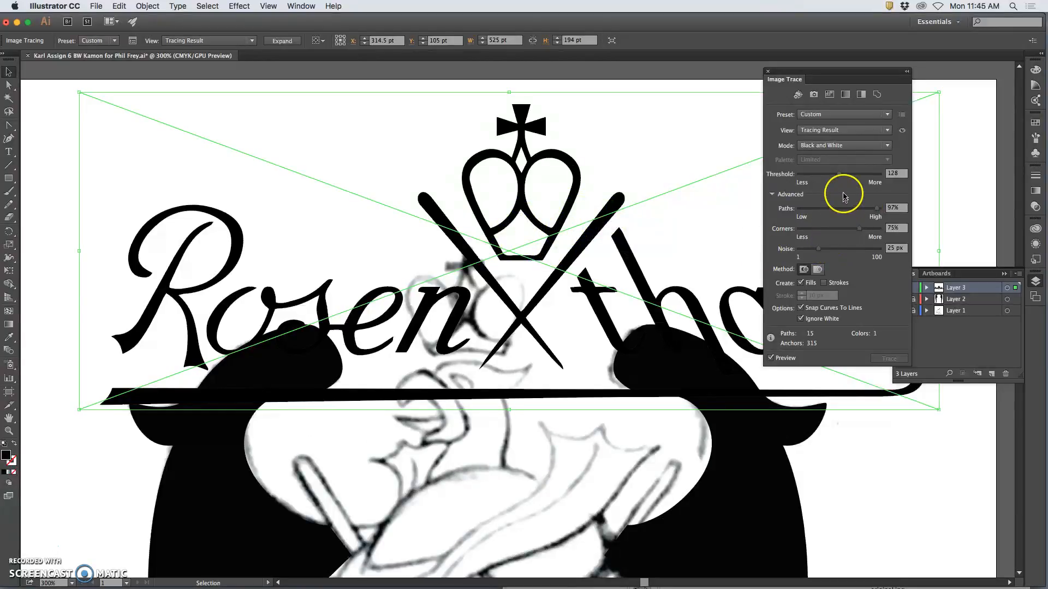
drag(840, 175, 848, 177)
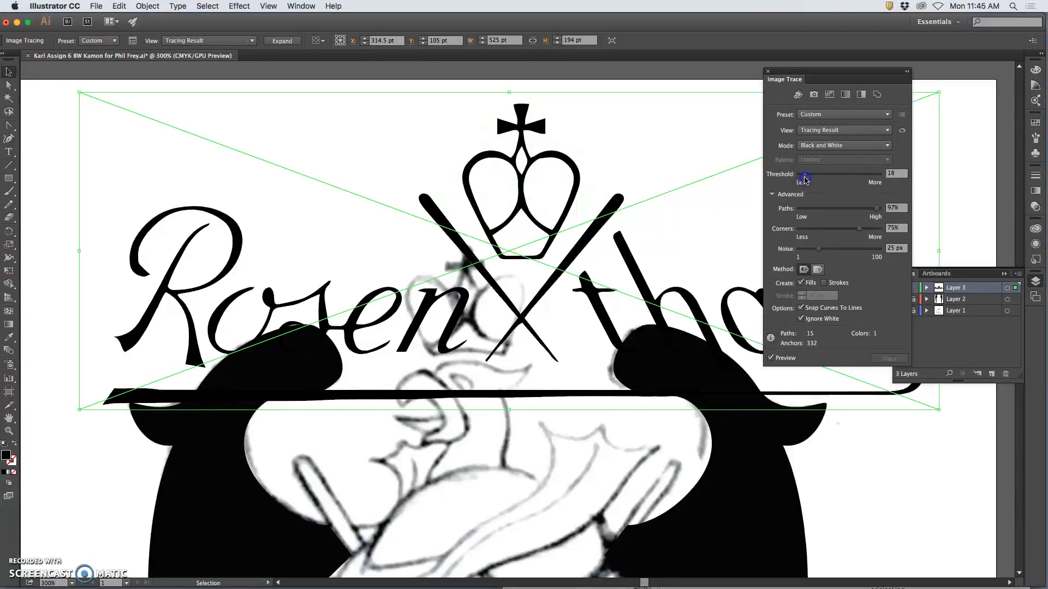
drag(803, 180, 812, 178)
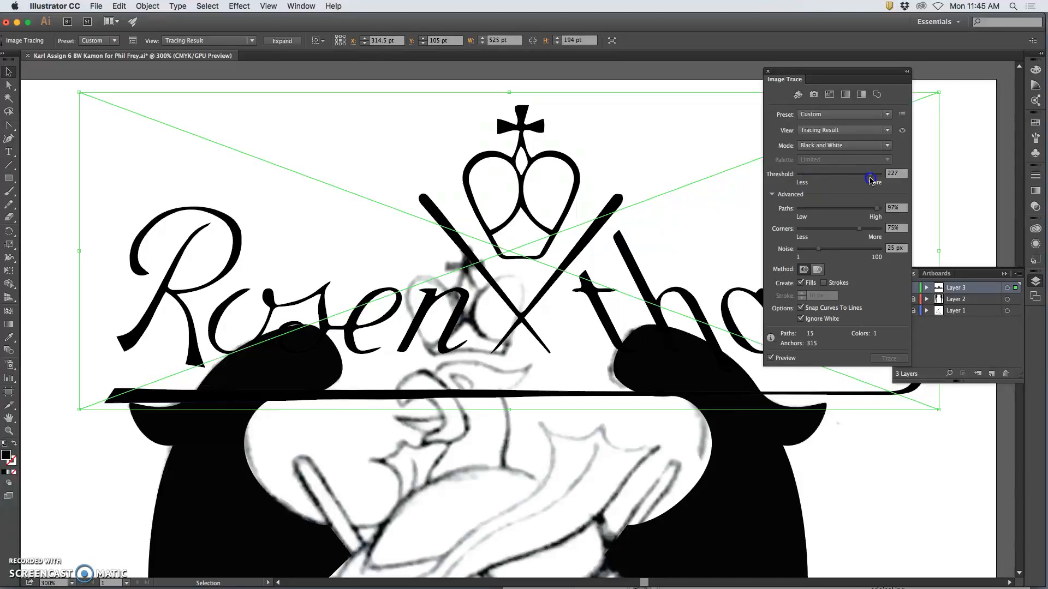
drag(867, 180, 870, 181)
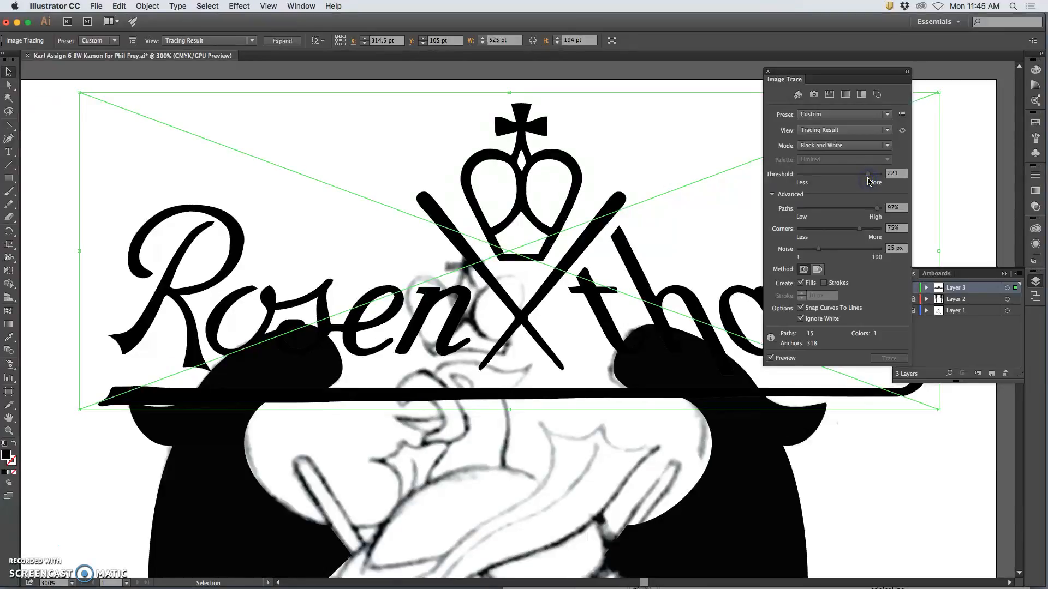
click(868, 180)
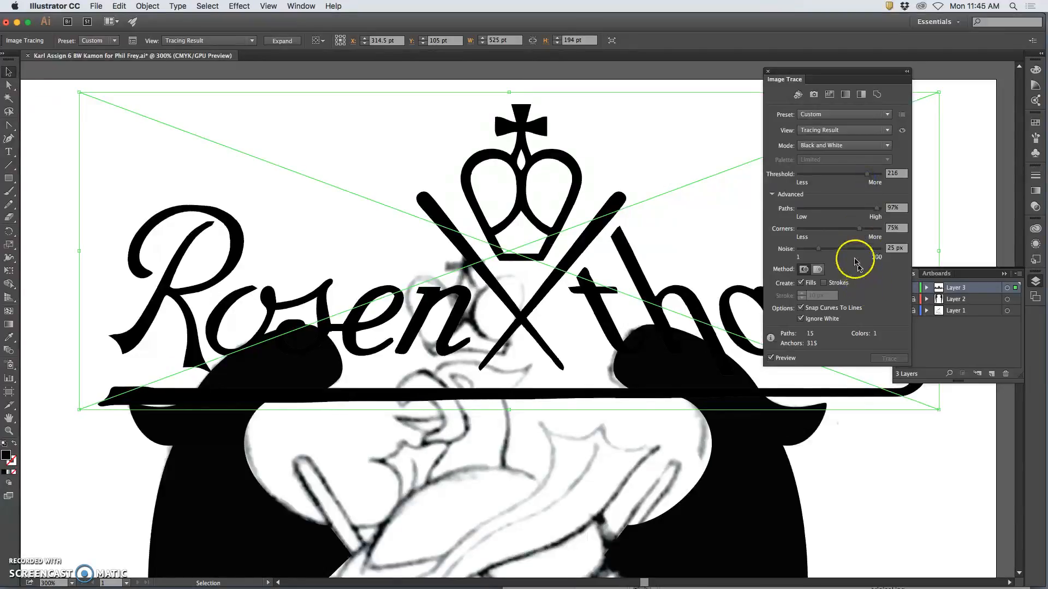
Try Corners values of 0% and 98% on the logo trace, compare the crown's corners, and settle on 62%.
drag(863, 229, 783, 232)
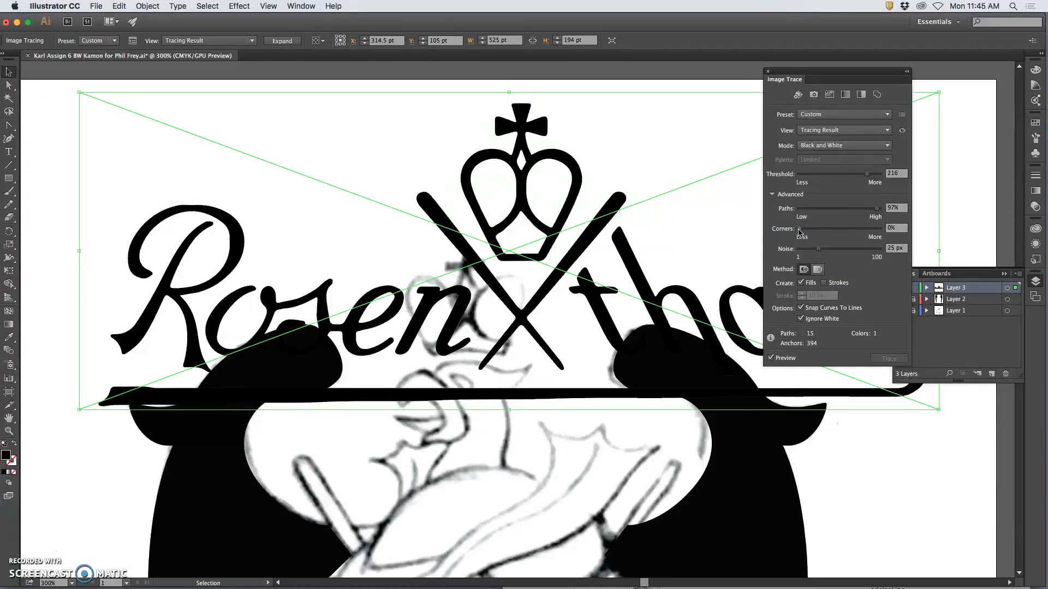
drag(878, 230, 800, 230)
drag(800, 230, 877, 229)
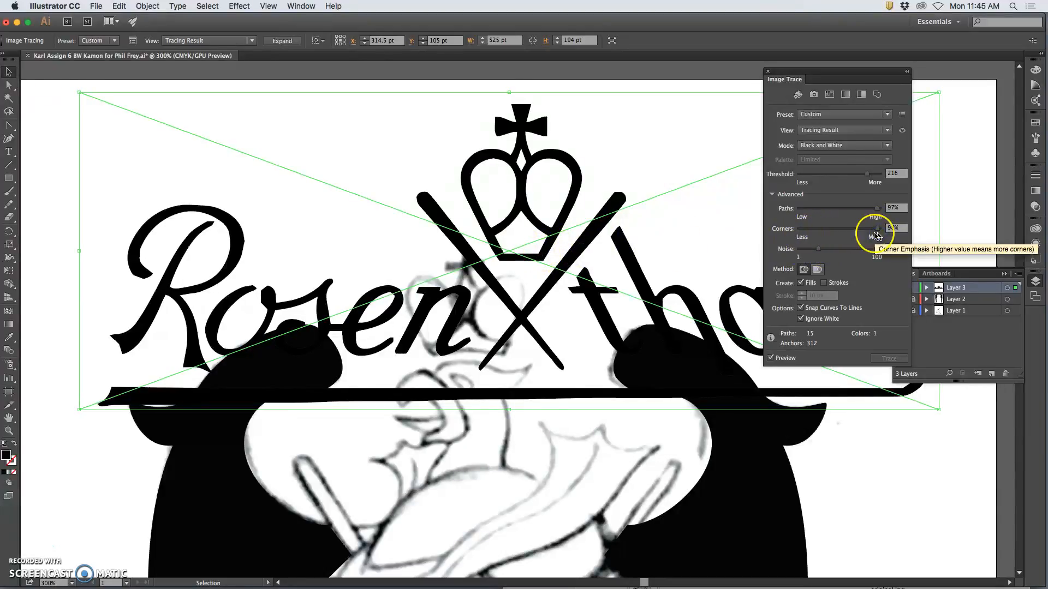
key(super+equal)
key(super+equal)
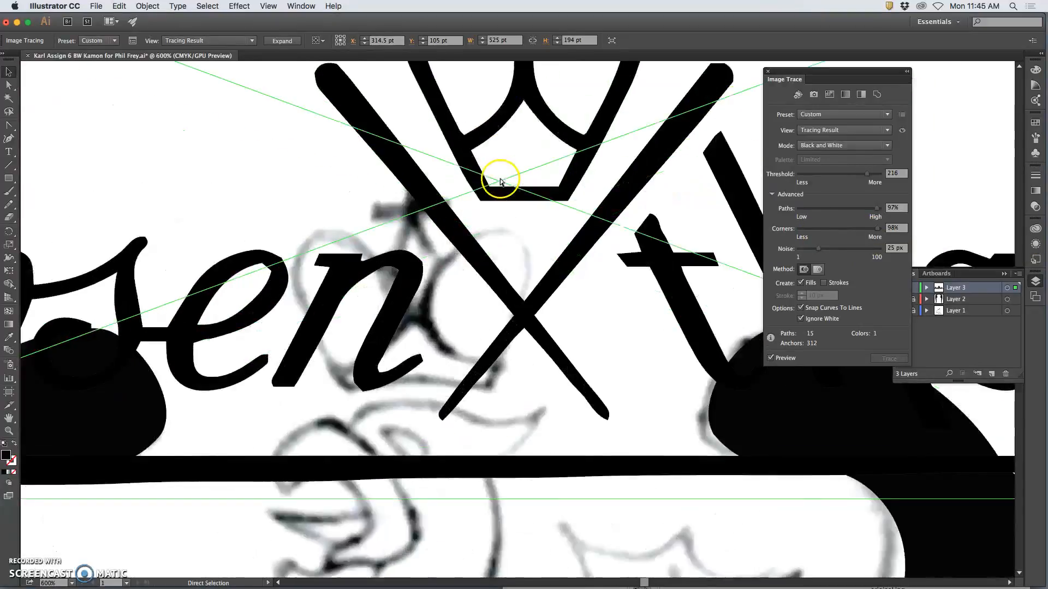
scroll(501, 182, up, 5)
click(877, 230)
drag(846, 232, 850, 233)
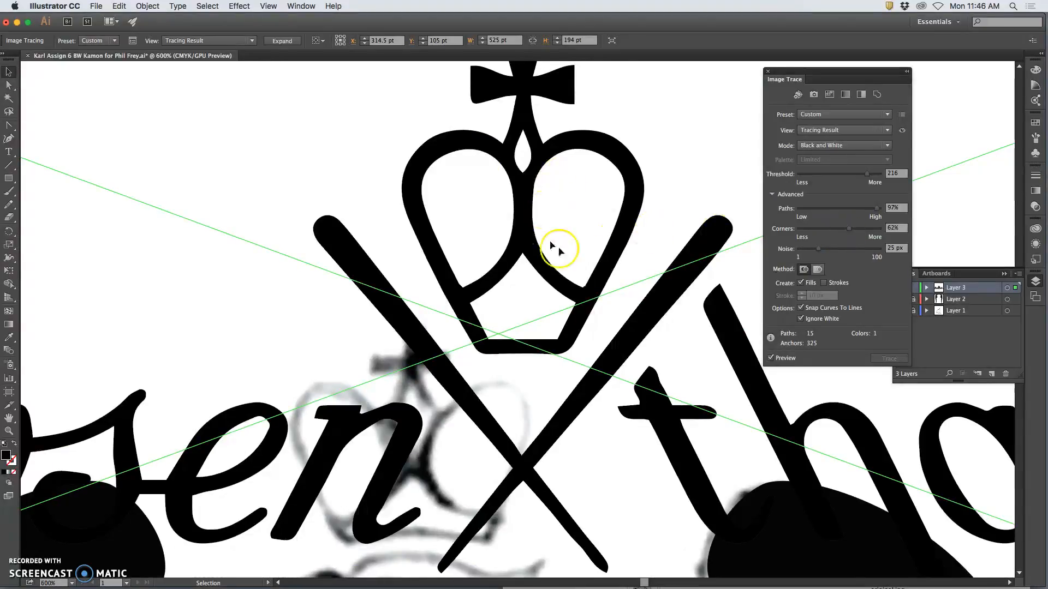
Set the logo trace's Noise to 41 px after comparing values between 1 px and 95 px on the crown.
scroll(507, 281, up, 3)
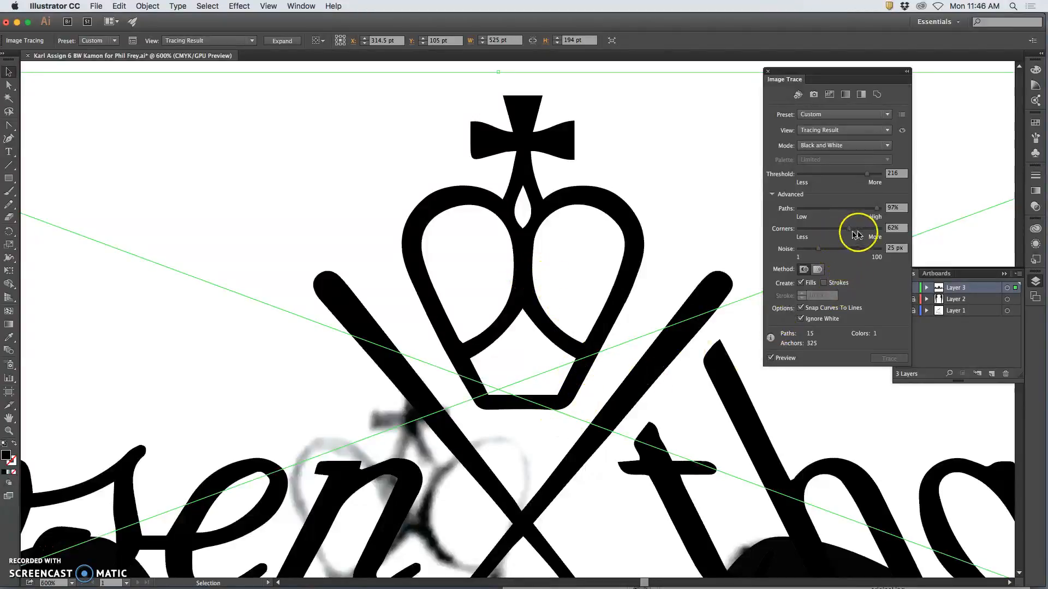
click(820, 251)
drag(797, 252, 826, 252)
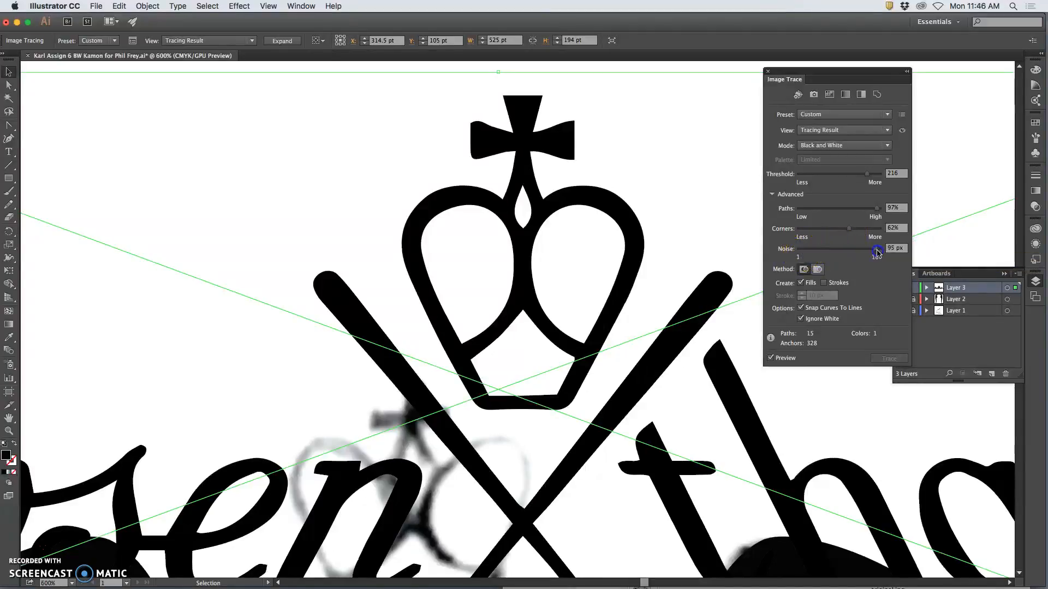
click(876, 253)
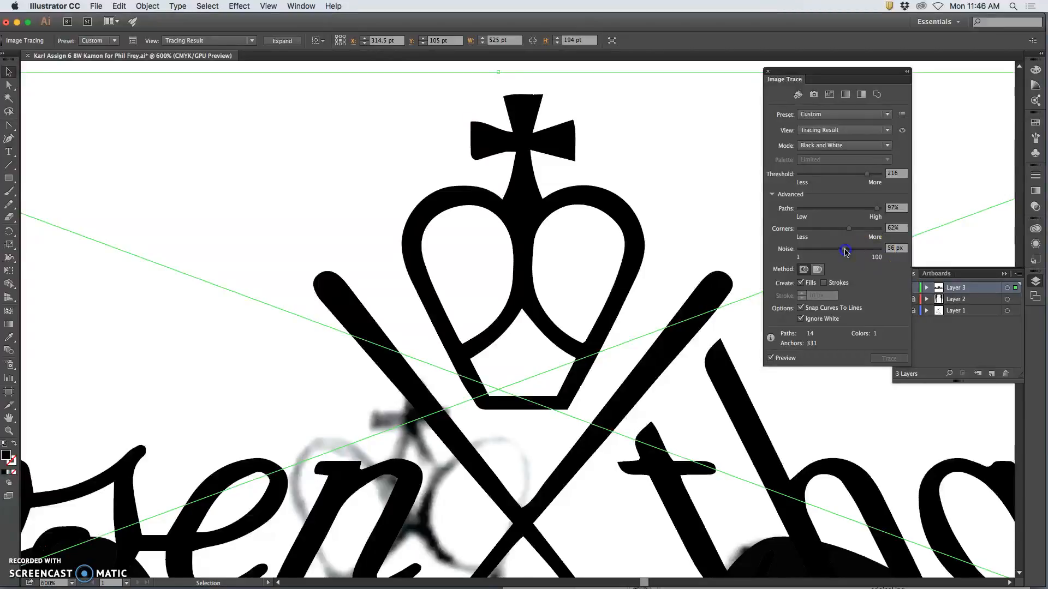
drag(846, 252, 797, 249)
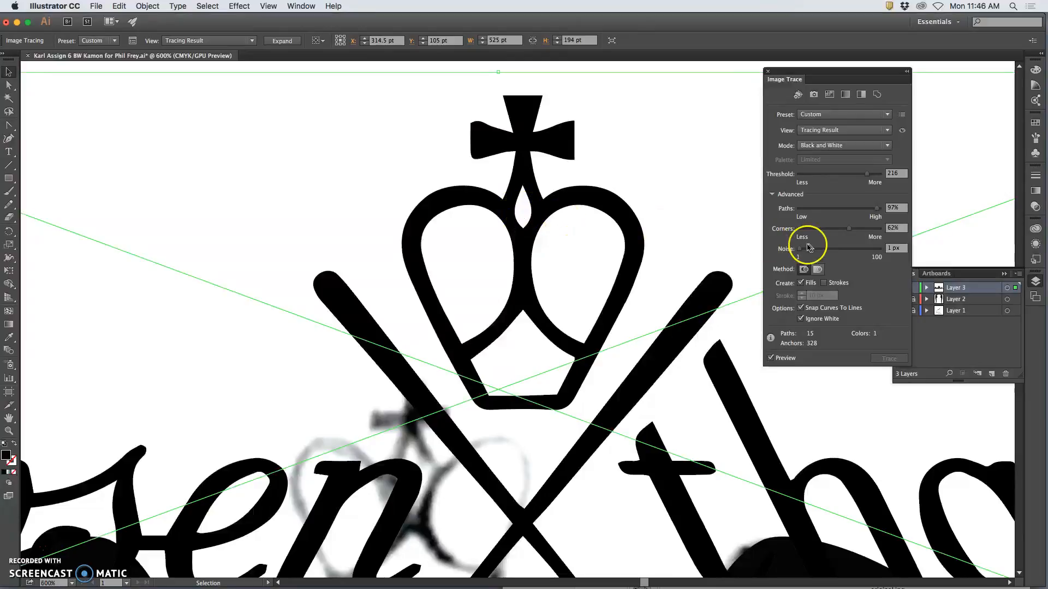
drag(800, 253, 809, 252)
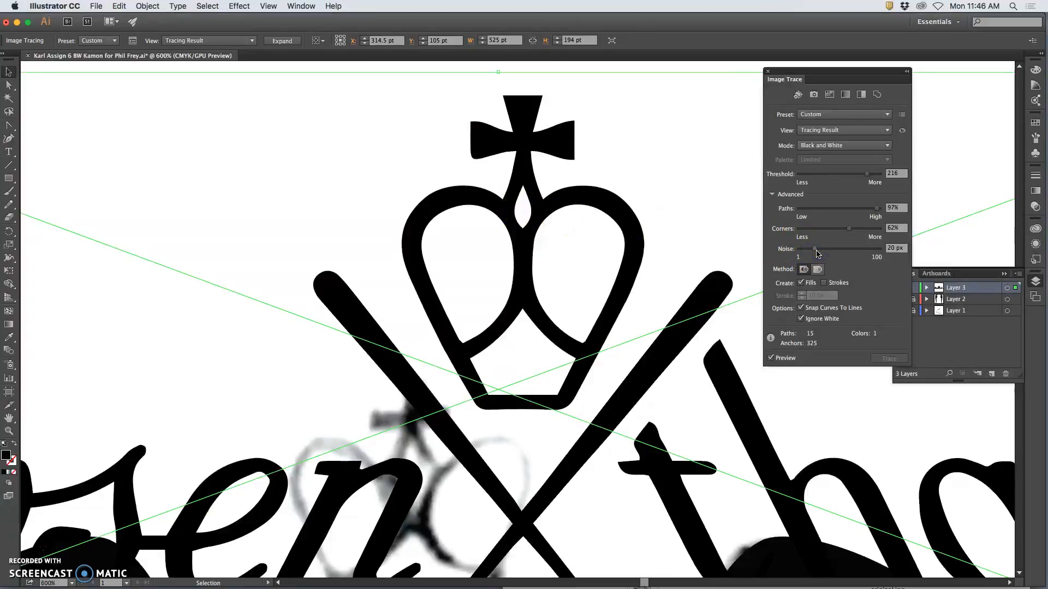
drag(819, 251, 826, 252)
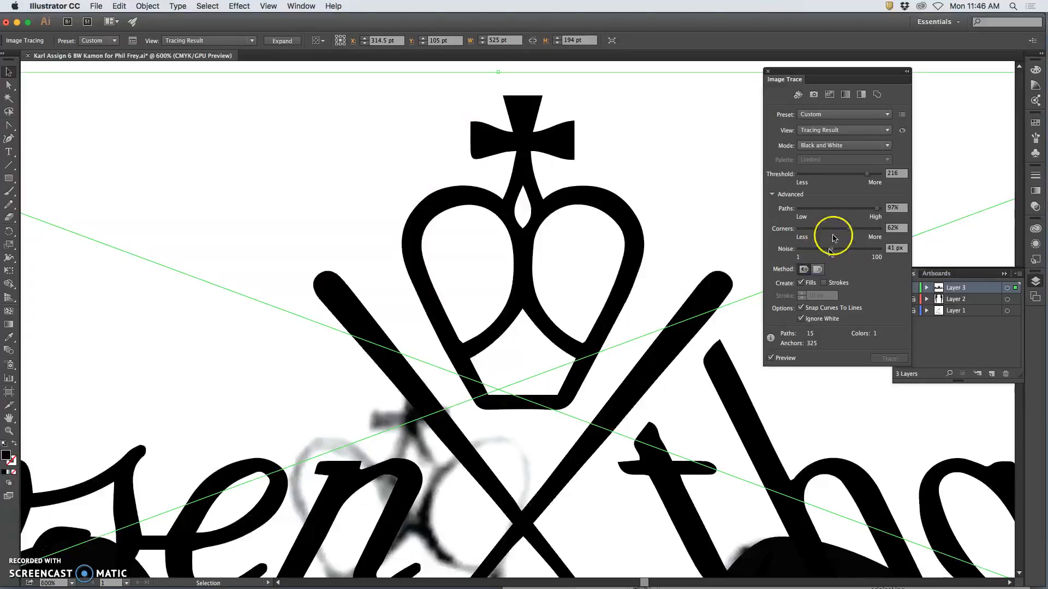
Expand the traced Rosenthal logo into editable vector paths and deselect it.
key(super+minus)
key(super+minus)
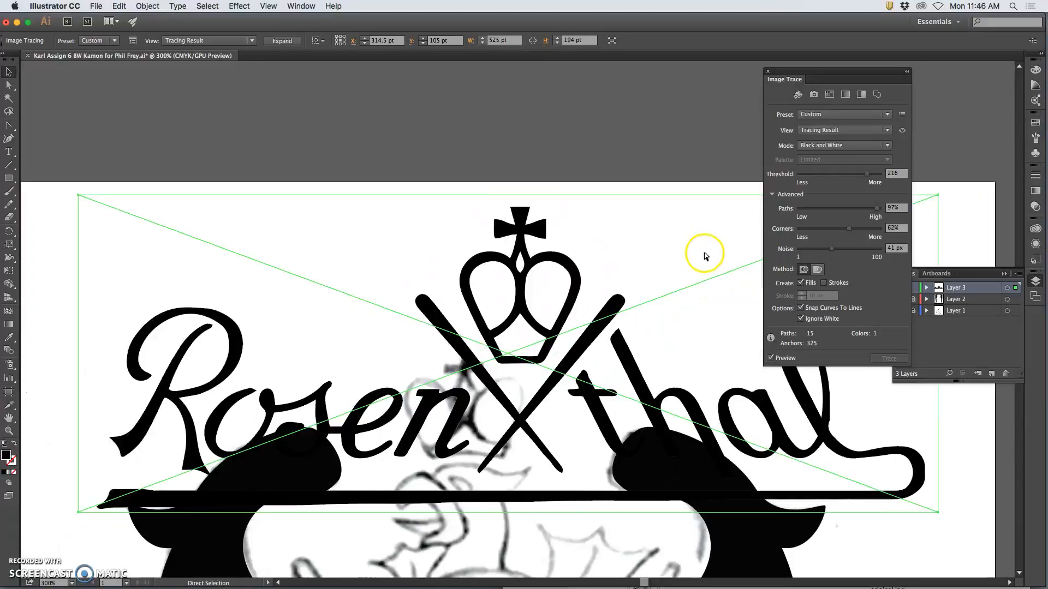
key(super+minus)
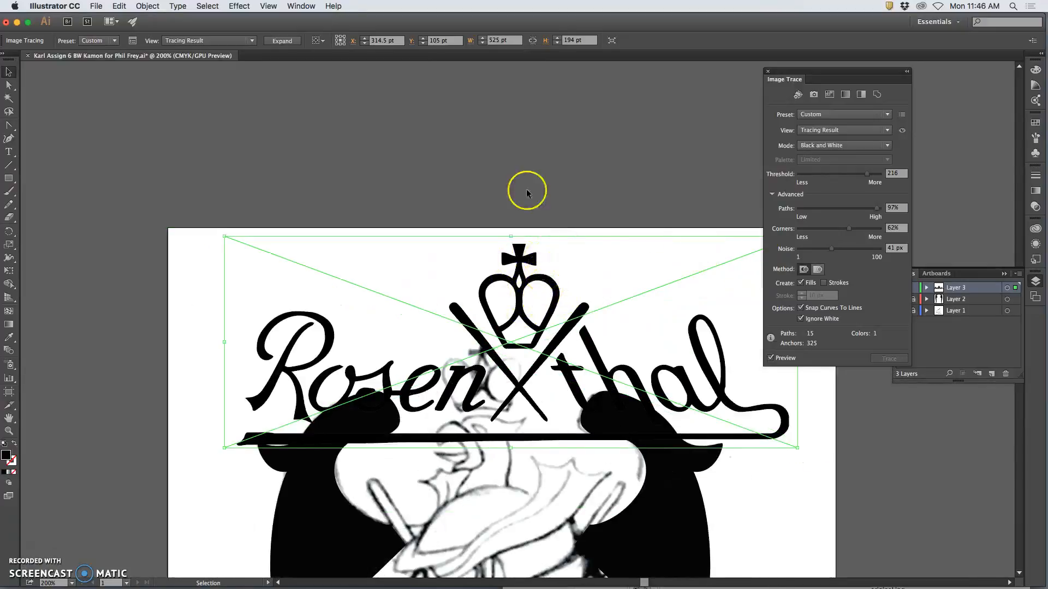
click(290, 45)
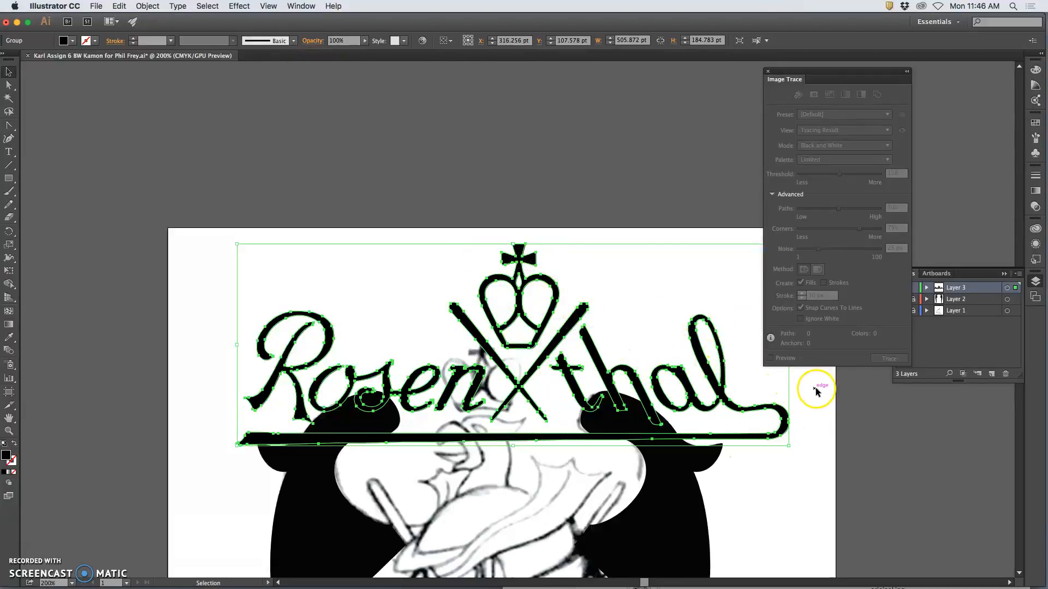
click(816, 390)
List the individual paths in Layer 3's expanded logo group and hide the path of the letter R to identify it.
click(927, 287)
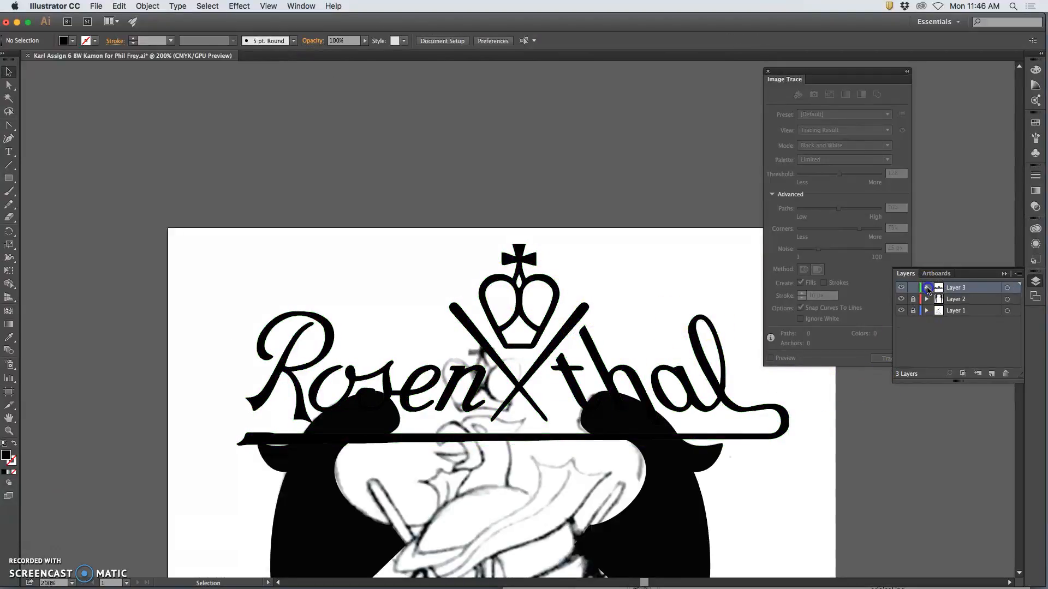
click(936, 300)
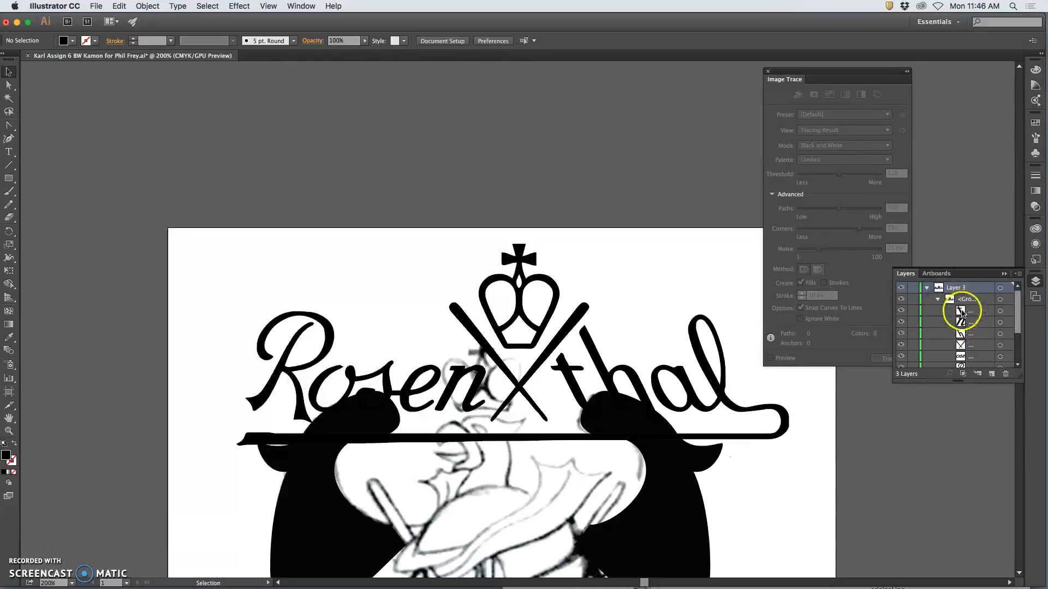
scroll(962, 334, down, 3)
scroll(962, 334, down, 2)
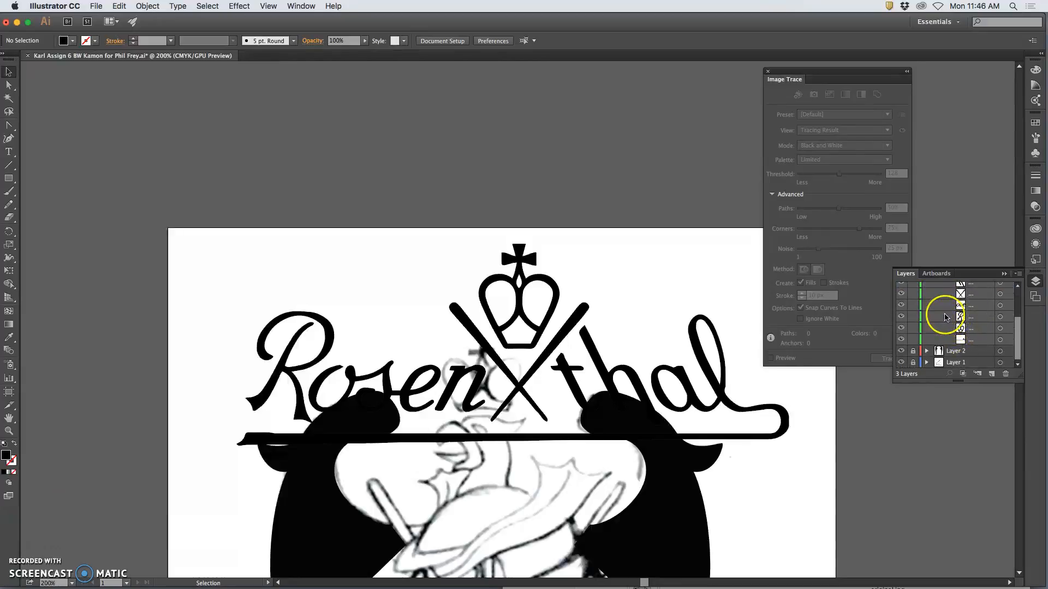
click(902, 317)
click(901, 317)
click(902, 317)
click(902, 317)
click(901, 317)
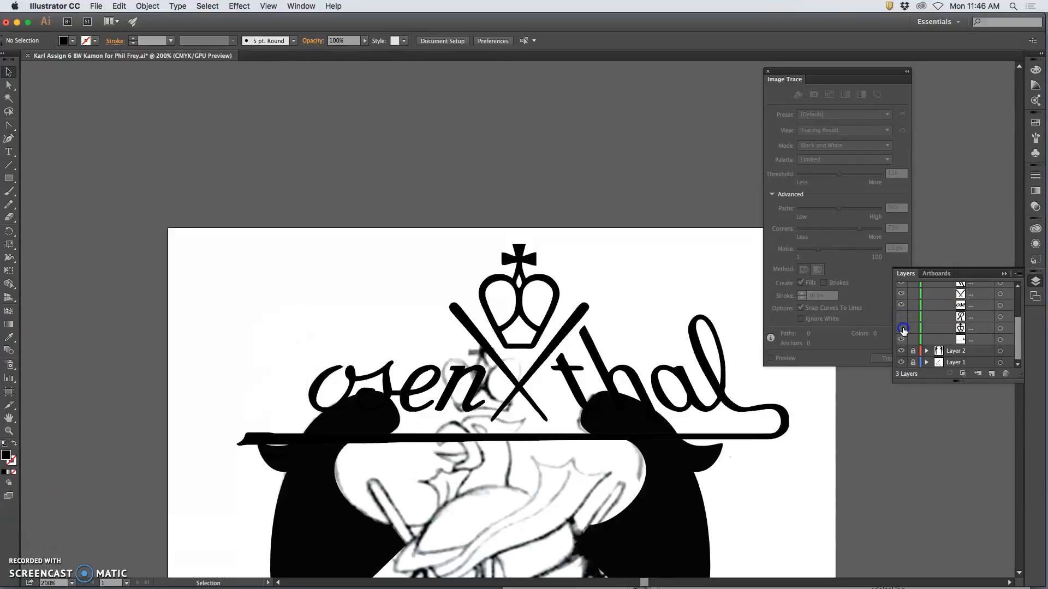